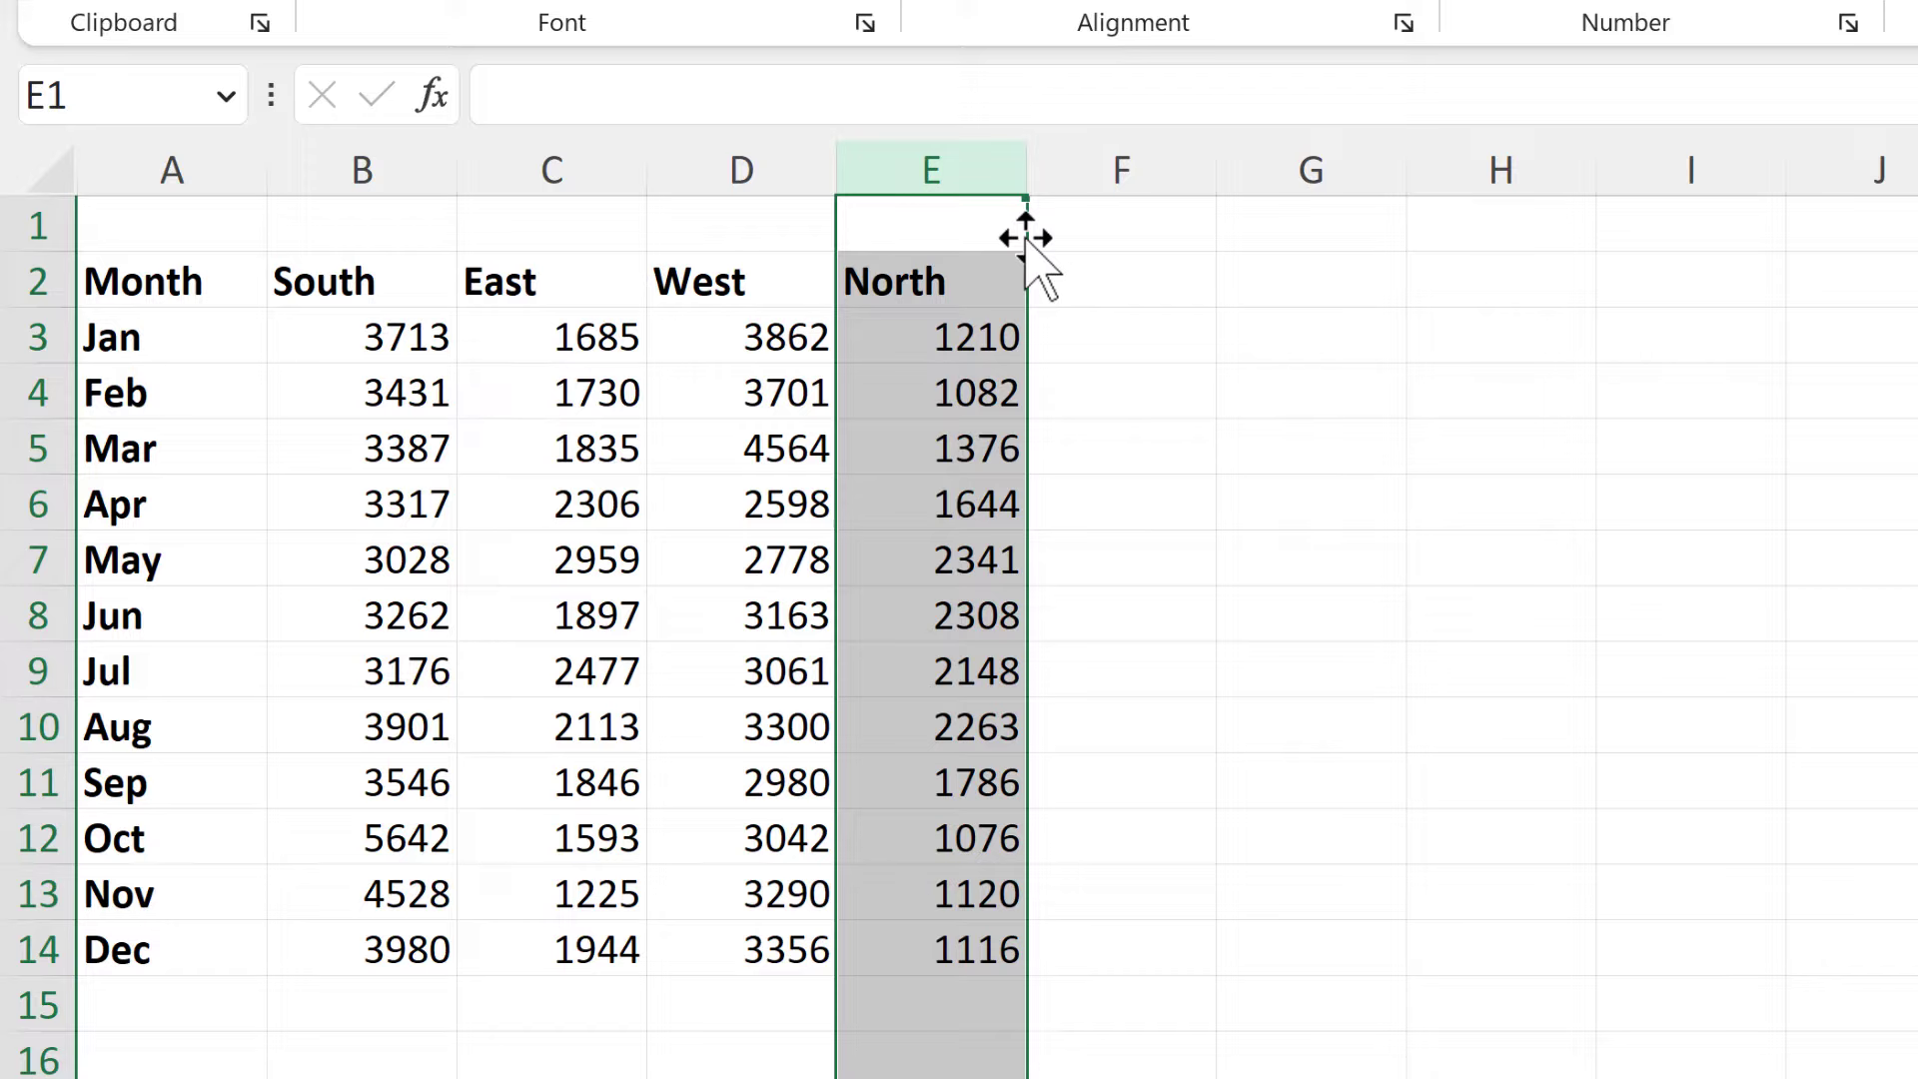
Move the North column so it sits between the Month and South columns, shifting the other regions along.
{"action": "key", "text": "shift"}
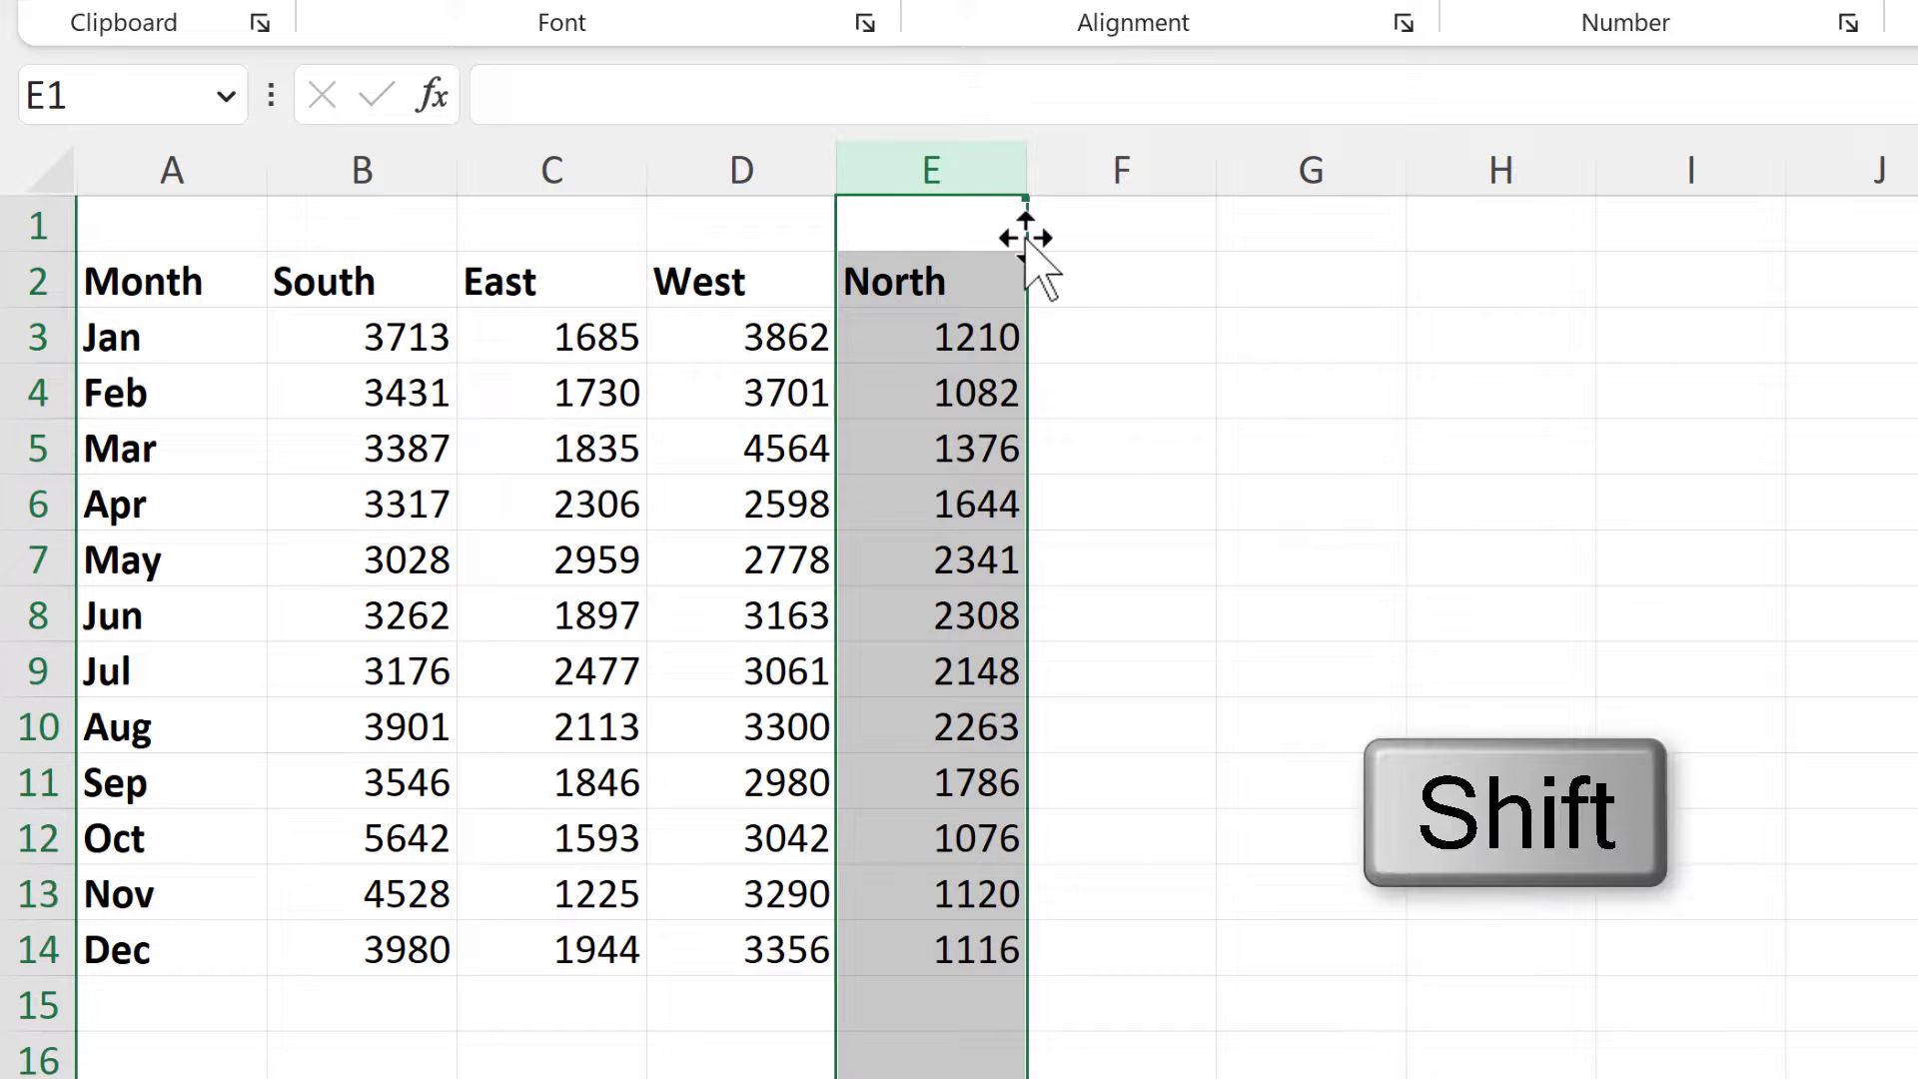
{"action": "mouse_move", "coordinate": [1026, 238]}
{"action": "left_mouse_down"}
{"action": "mouse_move", "coordinate": [856, 278]}
{"action": "mouse_move", "coordinate": [644, 261]}
{"action": "mouse_move", "coordinate": [529, 282]}
{"action": "mouse_move", "coordinate": [428, 257]}
{"action": "mouse_move", "coordinate": [317, 292]}
{"action": "left_mouse_up"}
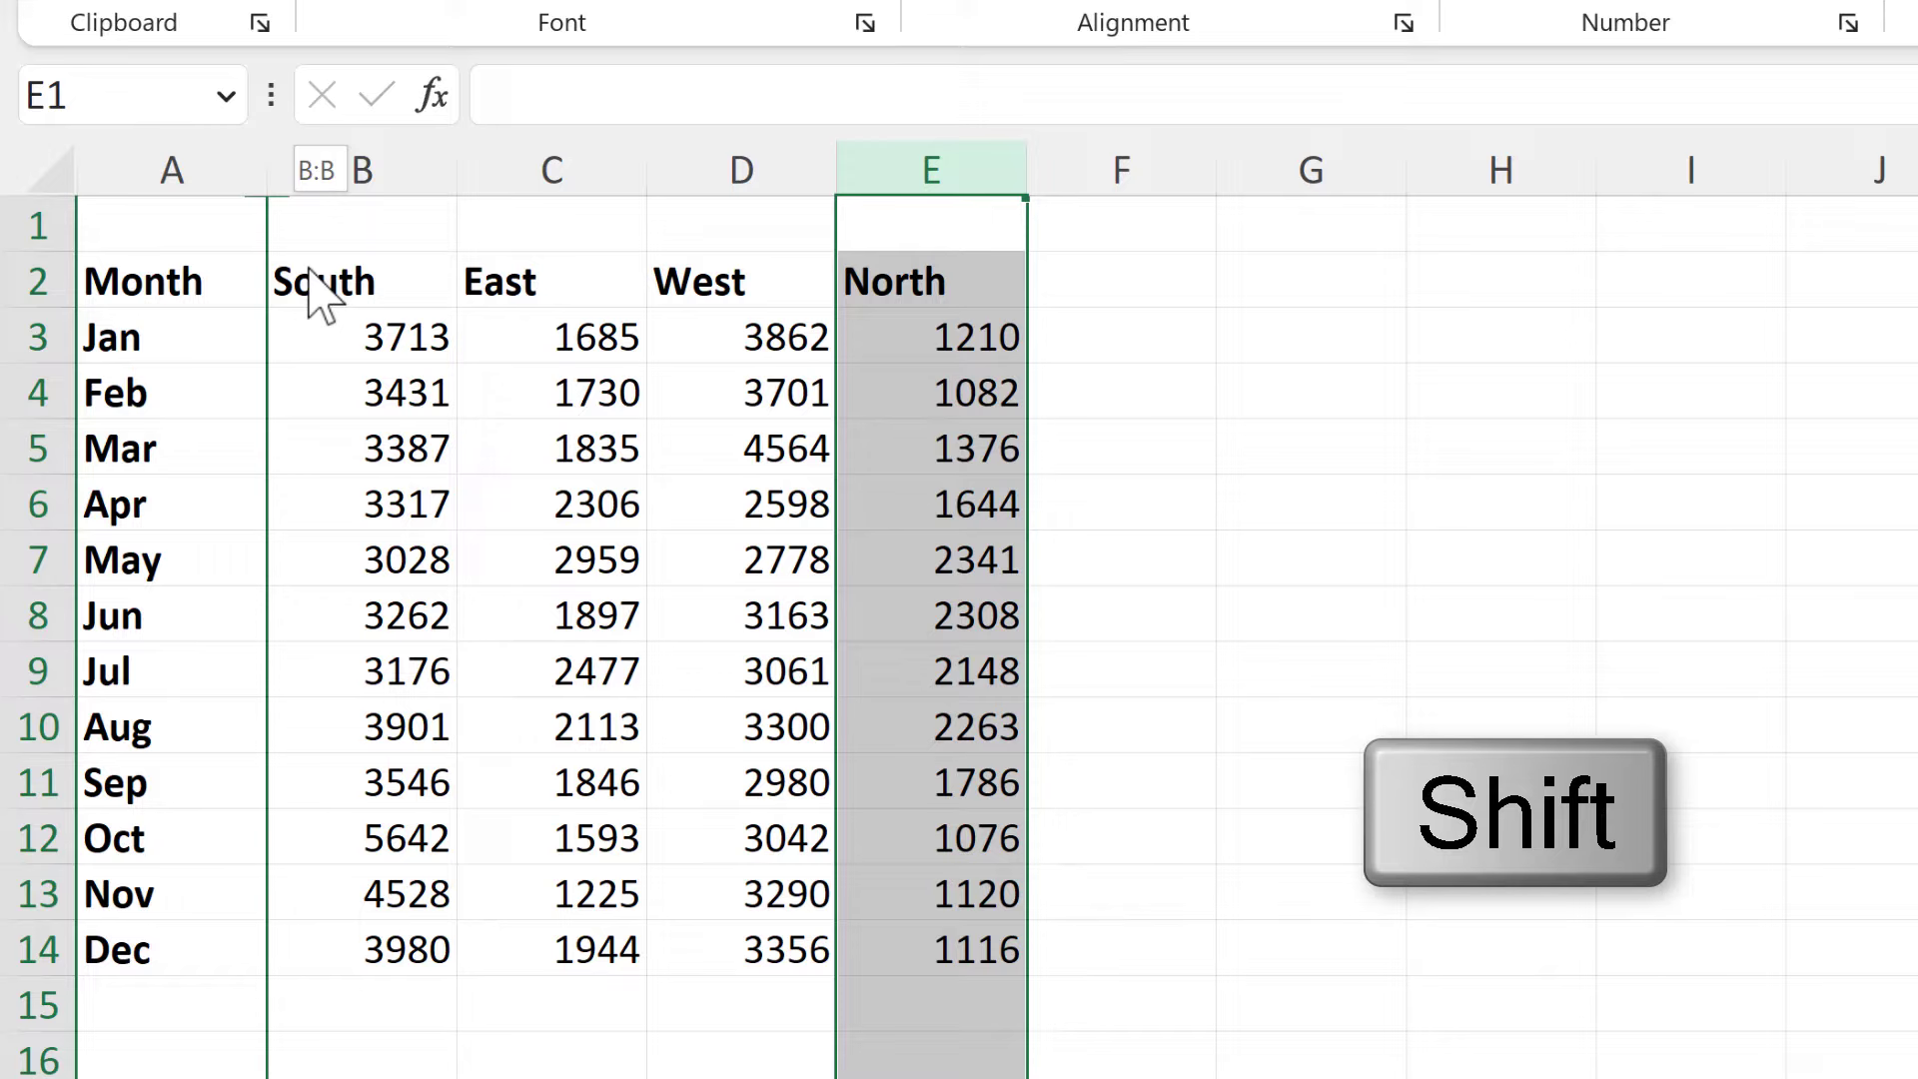
{"action": "left_click_drag", "start_coordinate": [317, 292], "coordinate": [339, 296]}
Move the East column so it sits between the North and South columns.
{"action": "left_click", "coordinate": [736, 150]}
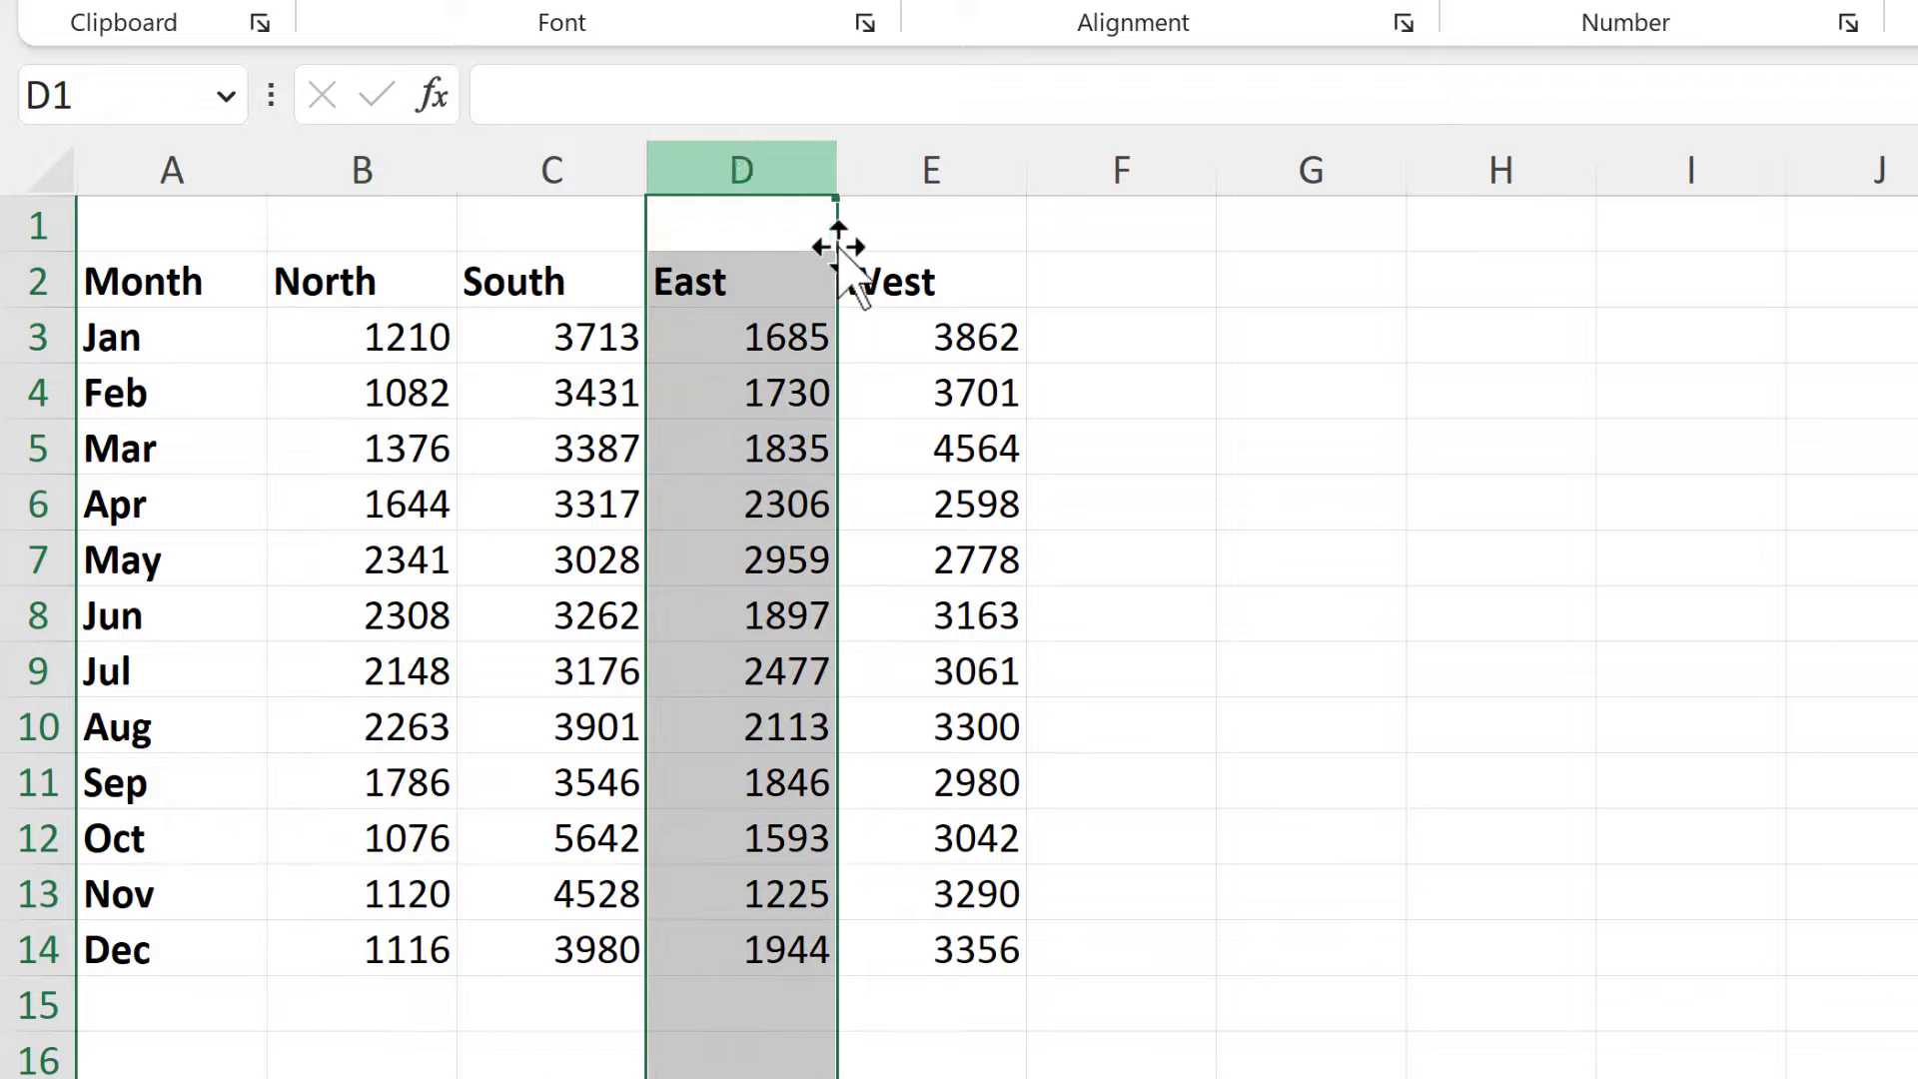
{"action": "left_click_drag", "start_coordinate": [835, 235], "coordinate": [489, 249]}
{"action": "left_click", "coordinate": [1188, 392]}
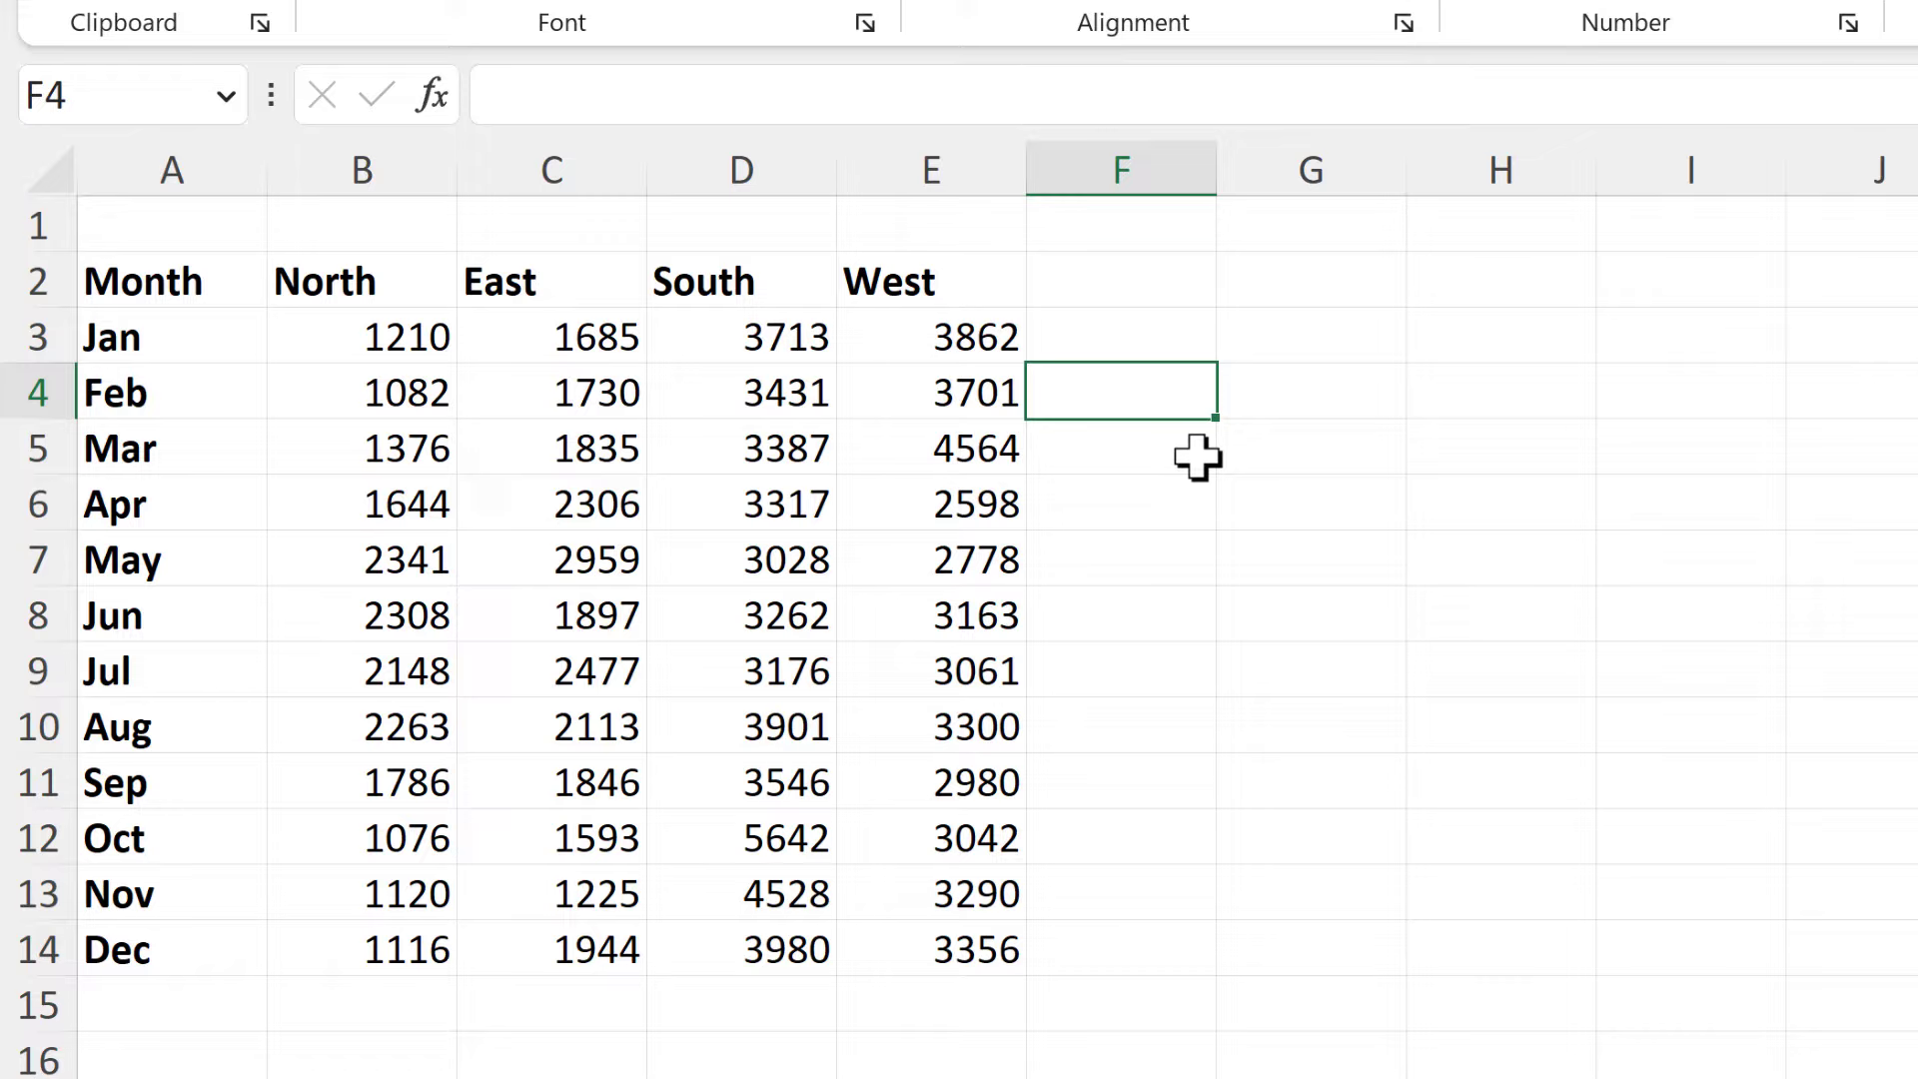
Undo both column moves.
{"action": "key", "text": "ctrl+z"}
{"action": "key", "text": "ctrl+z"}
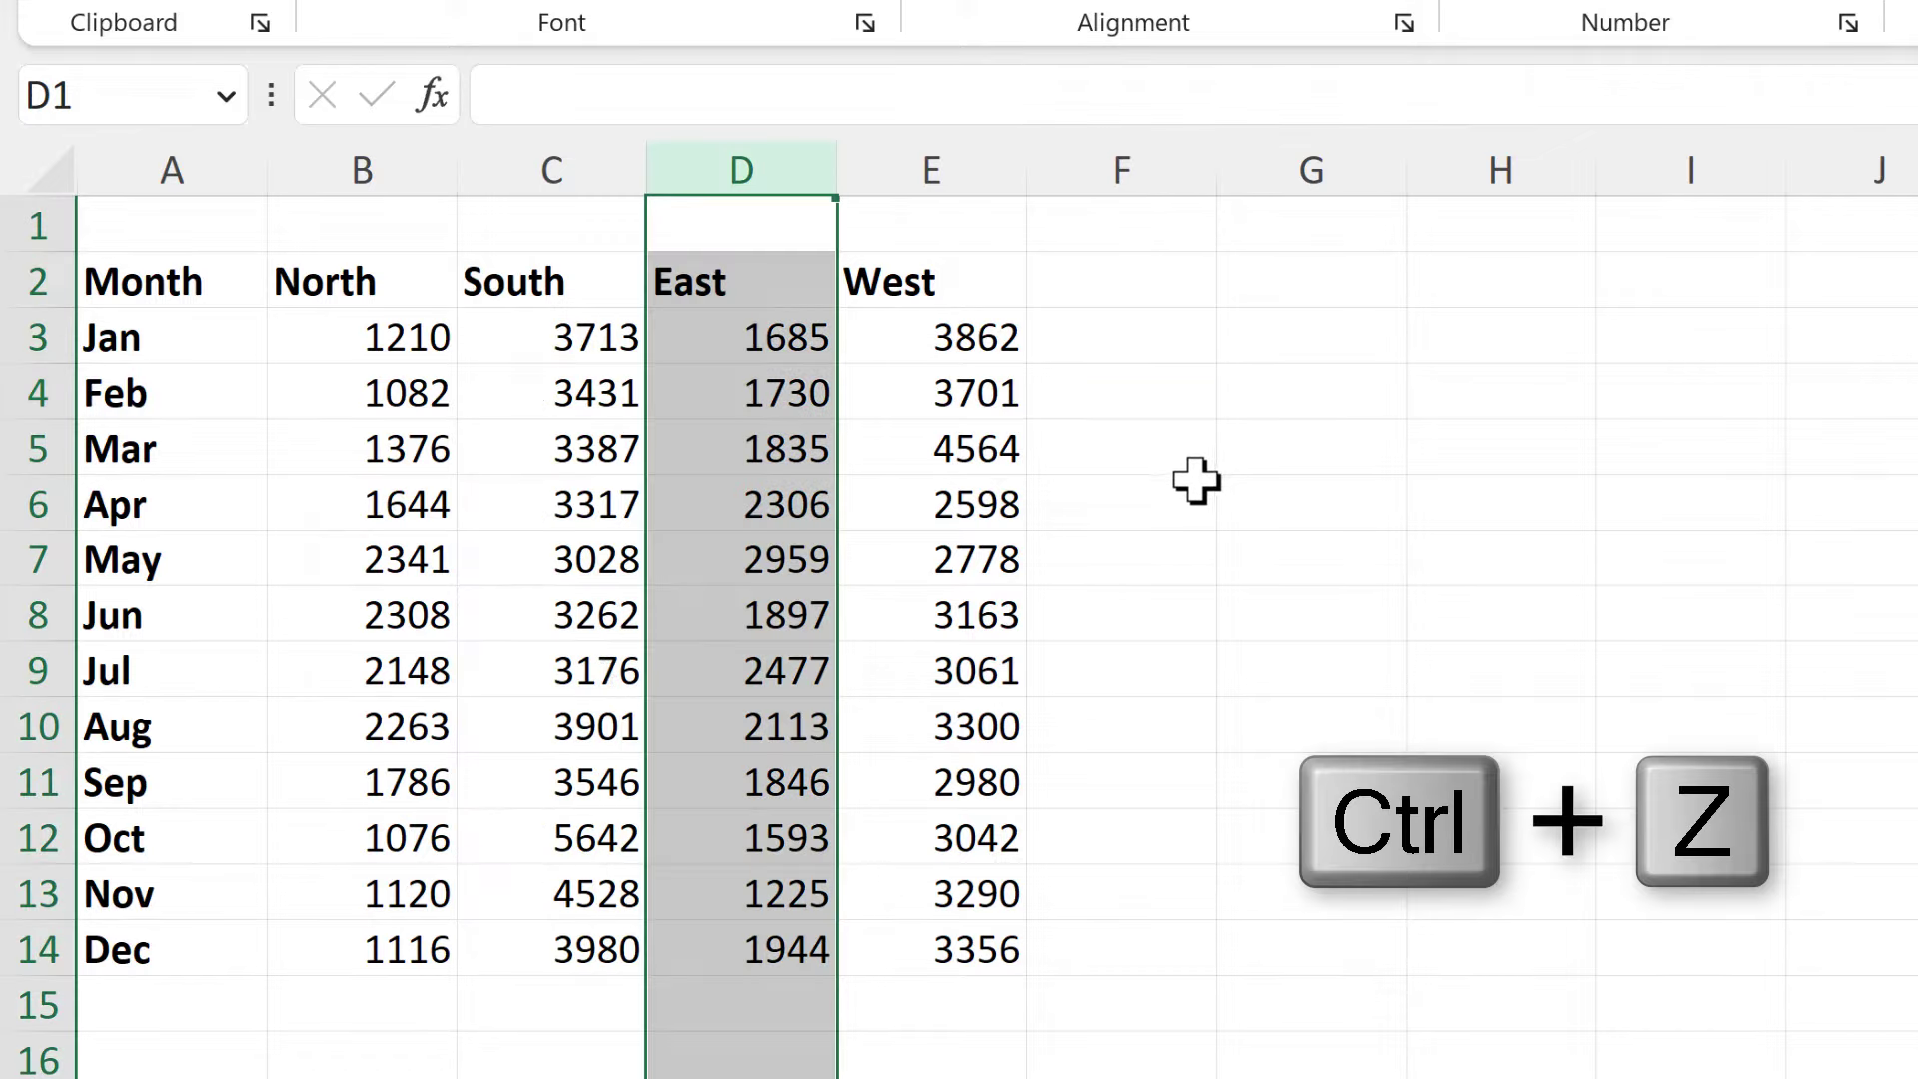
{"action": "left_click", "coordinate": [1250, 352]}
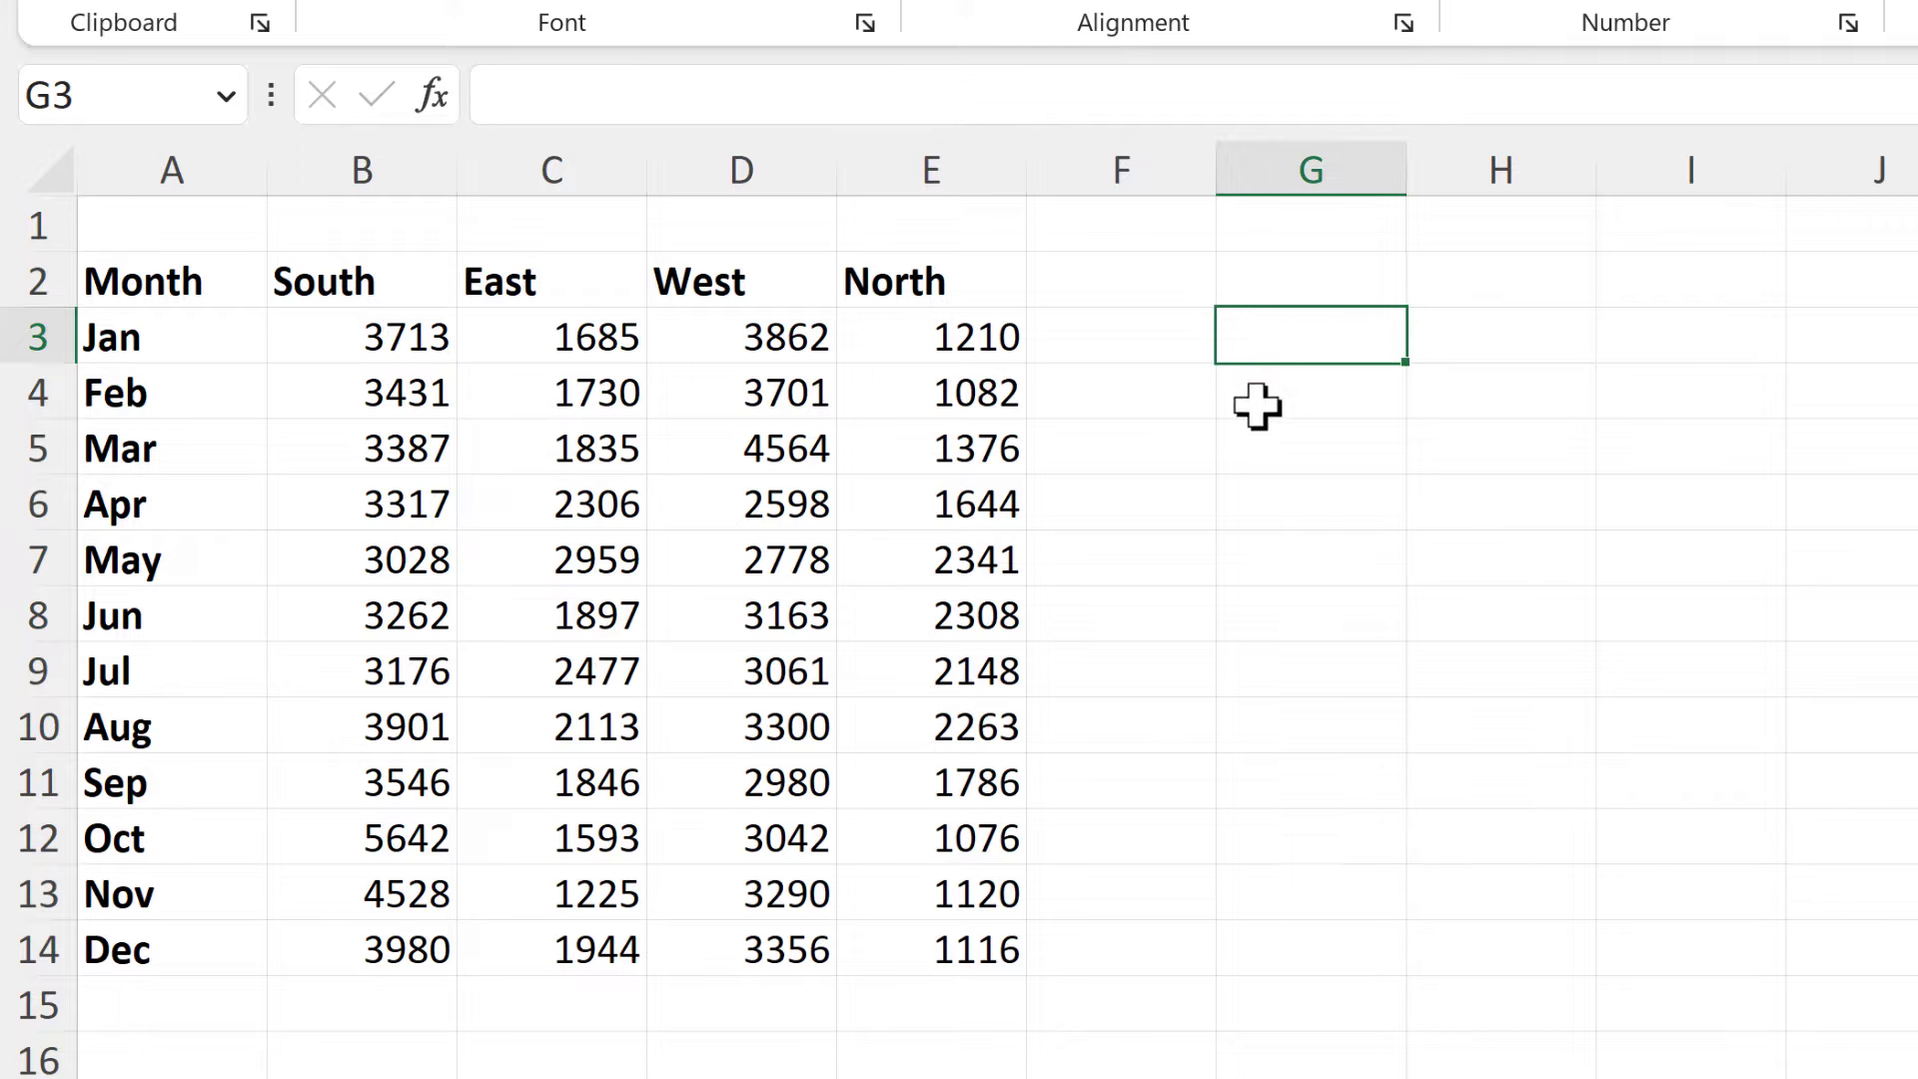
Number the desired column order in row 1: Month 1, North 2, East 3, South 4 and West 5.
{"action": "left_click_drag", "start_coordinate": [160, 212], "coordinate": [914, 205]}
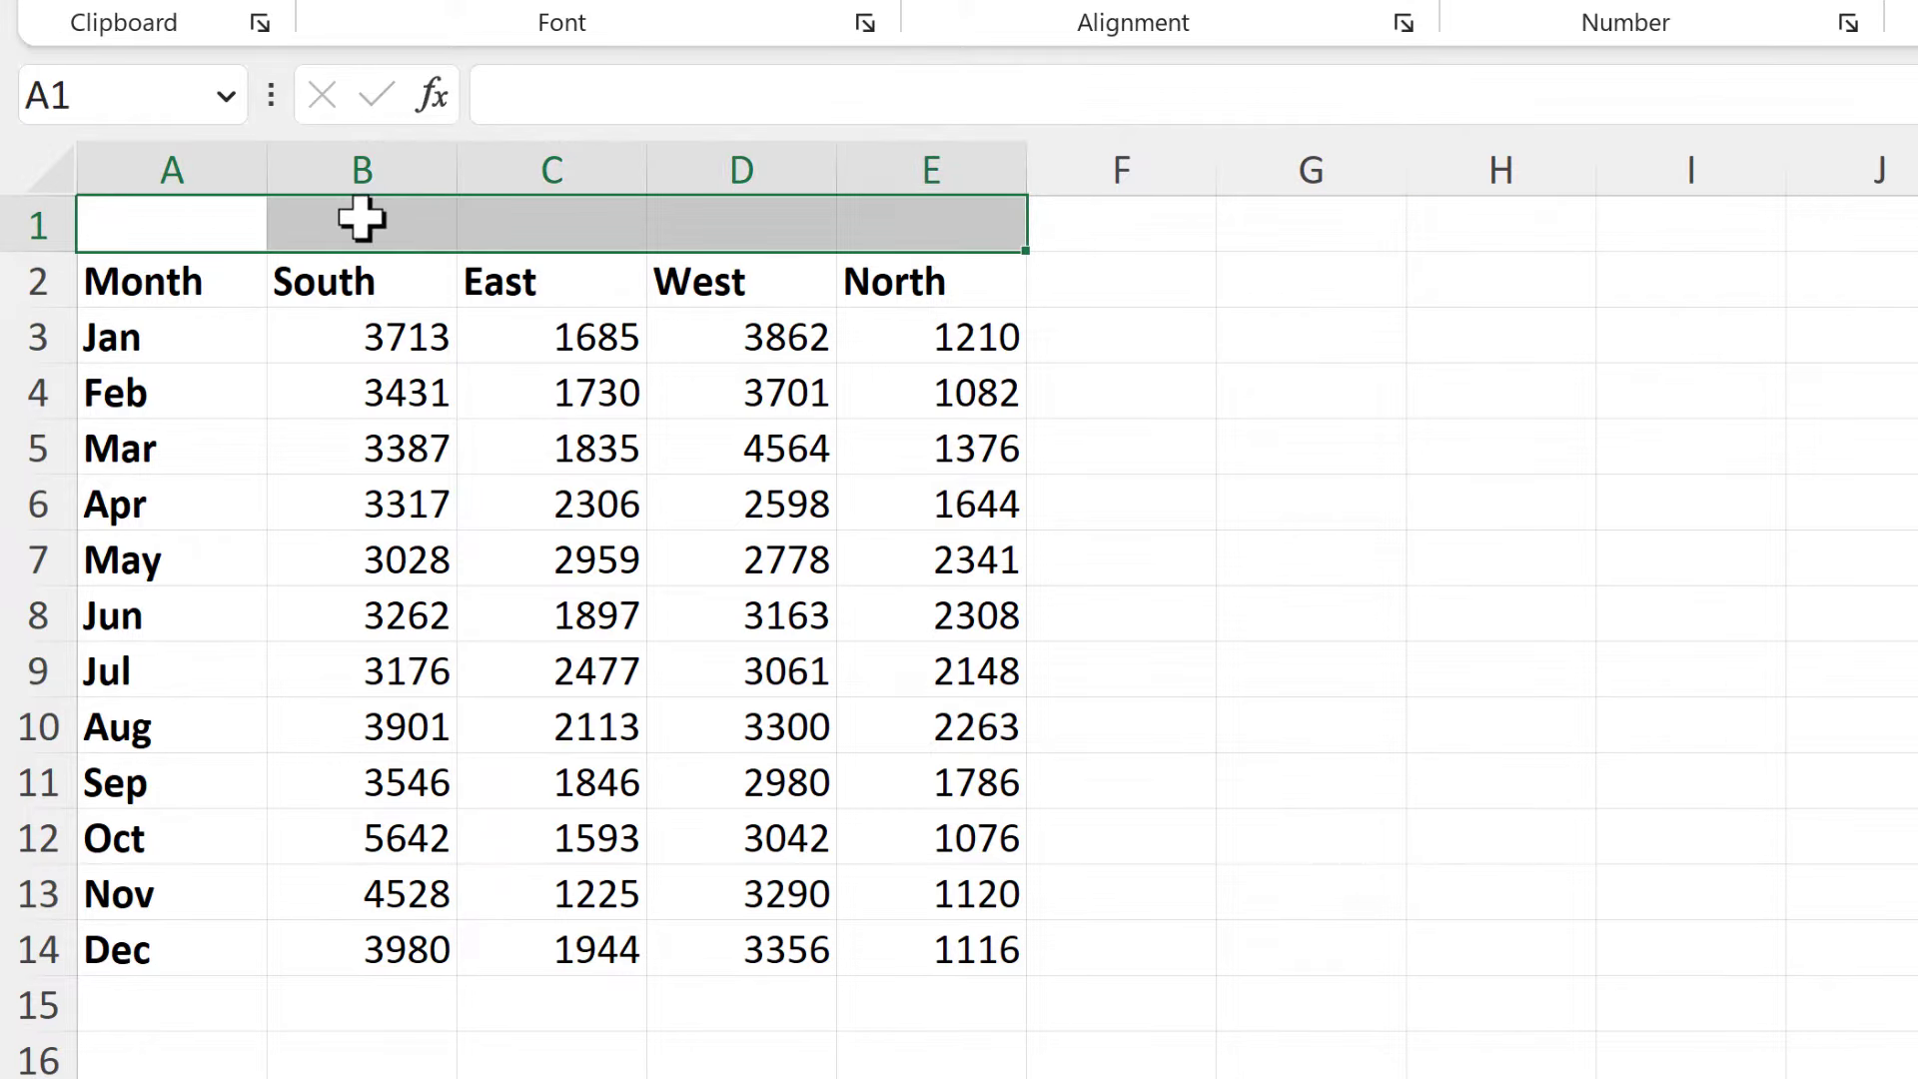
{"action": "left_click", "coordinate": [199, 212]}
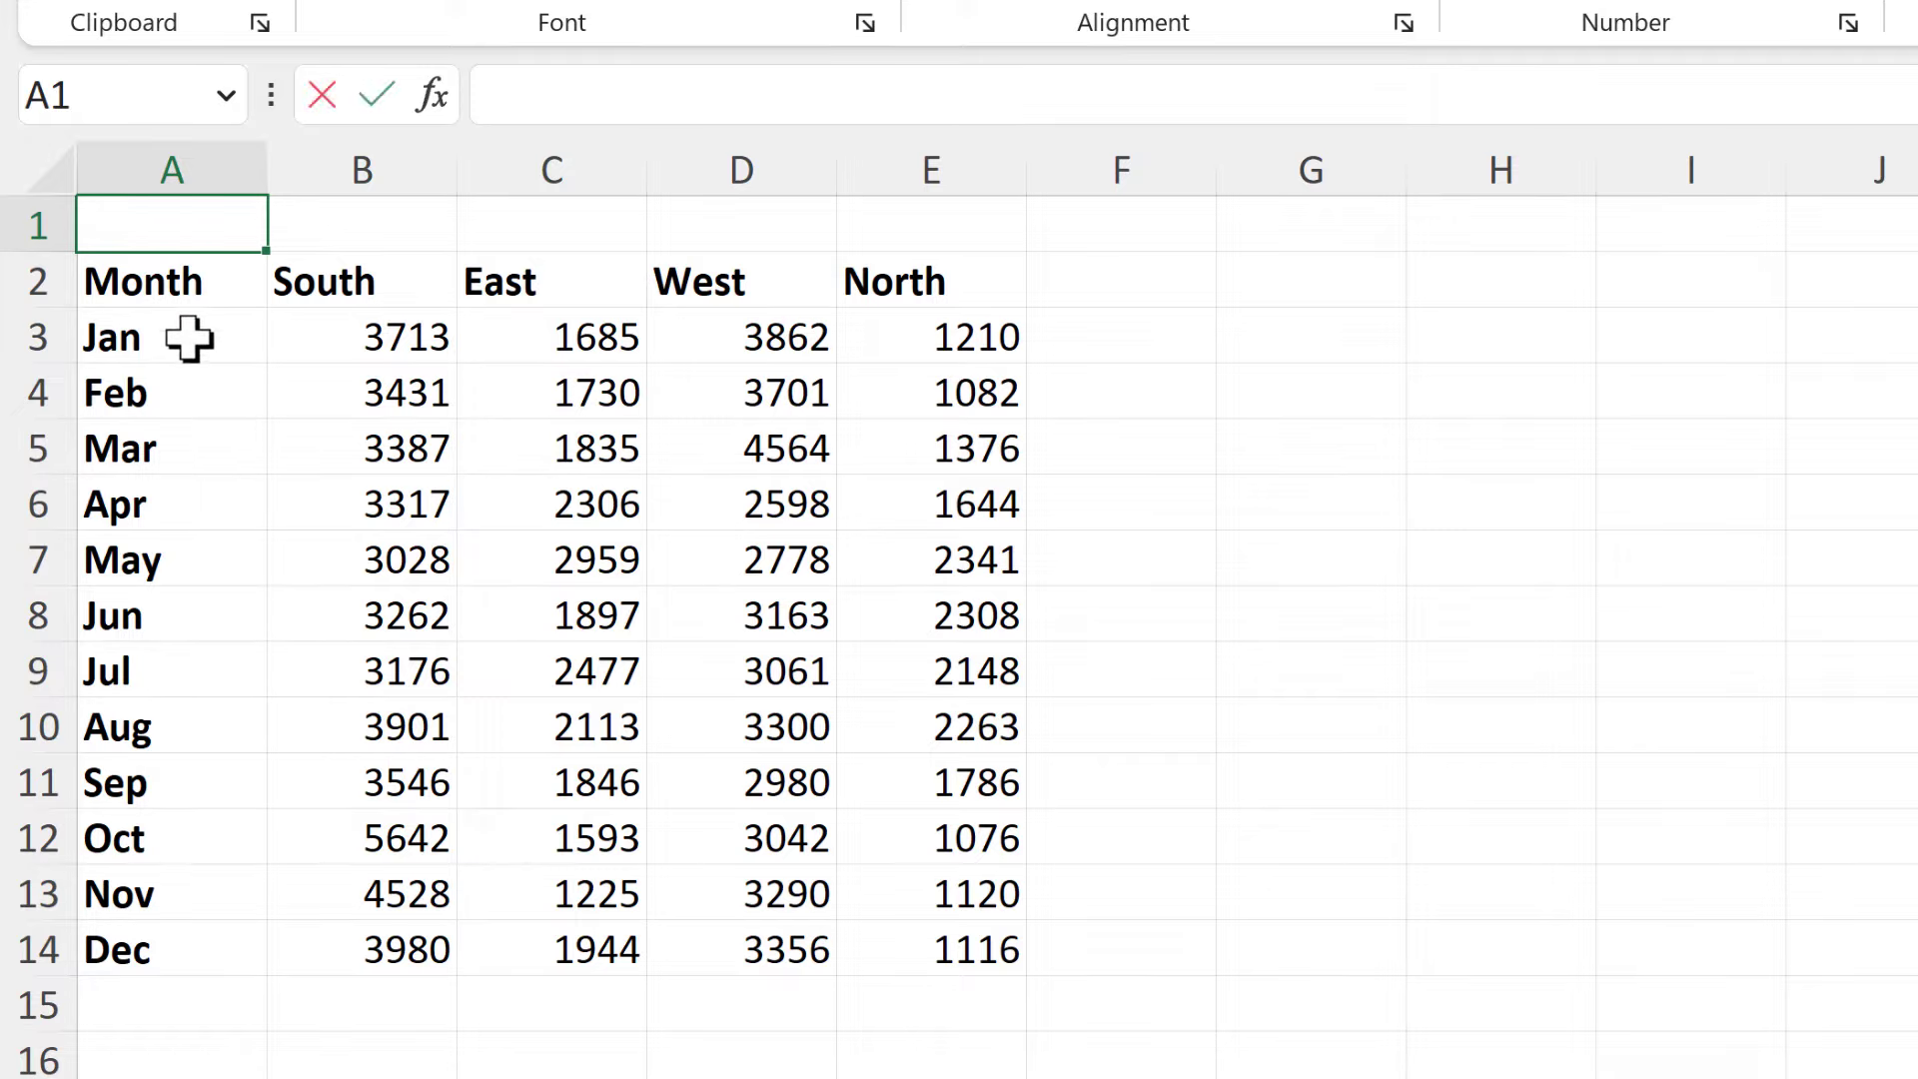
{"action": "type", "text": "1"}
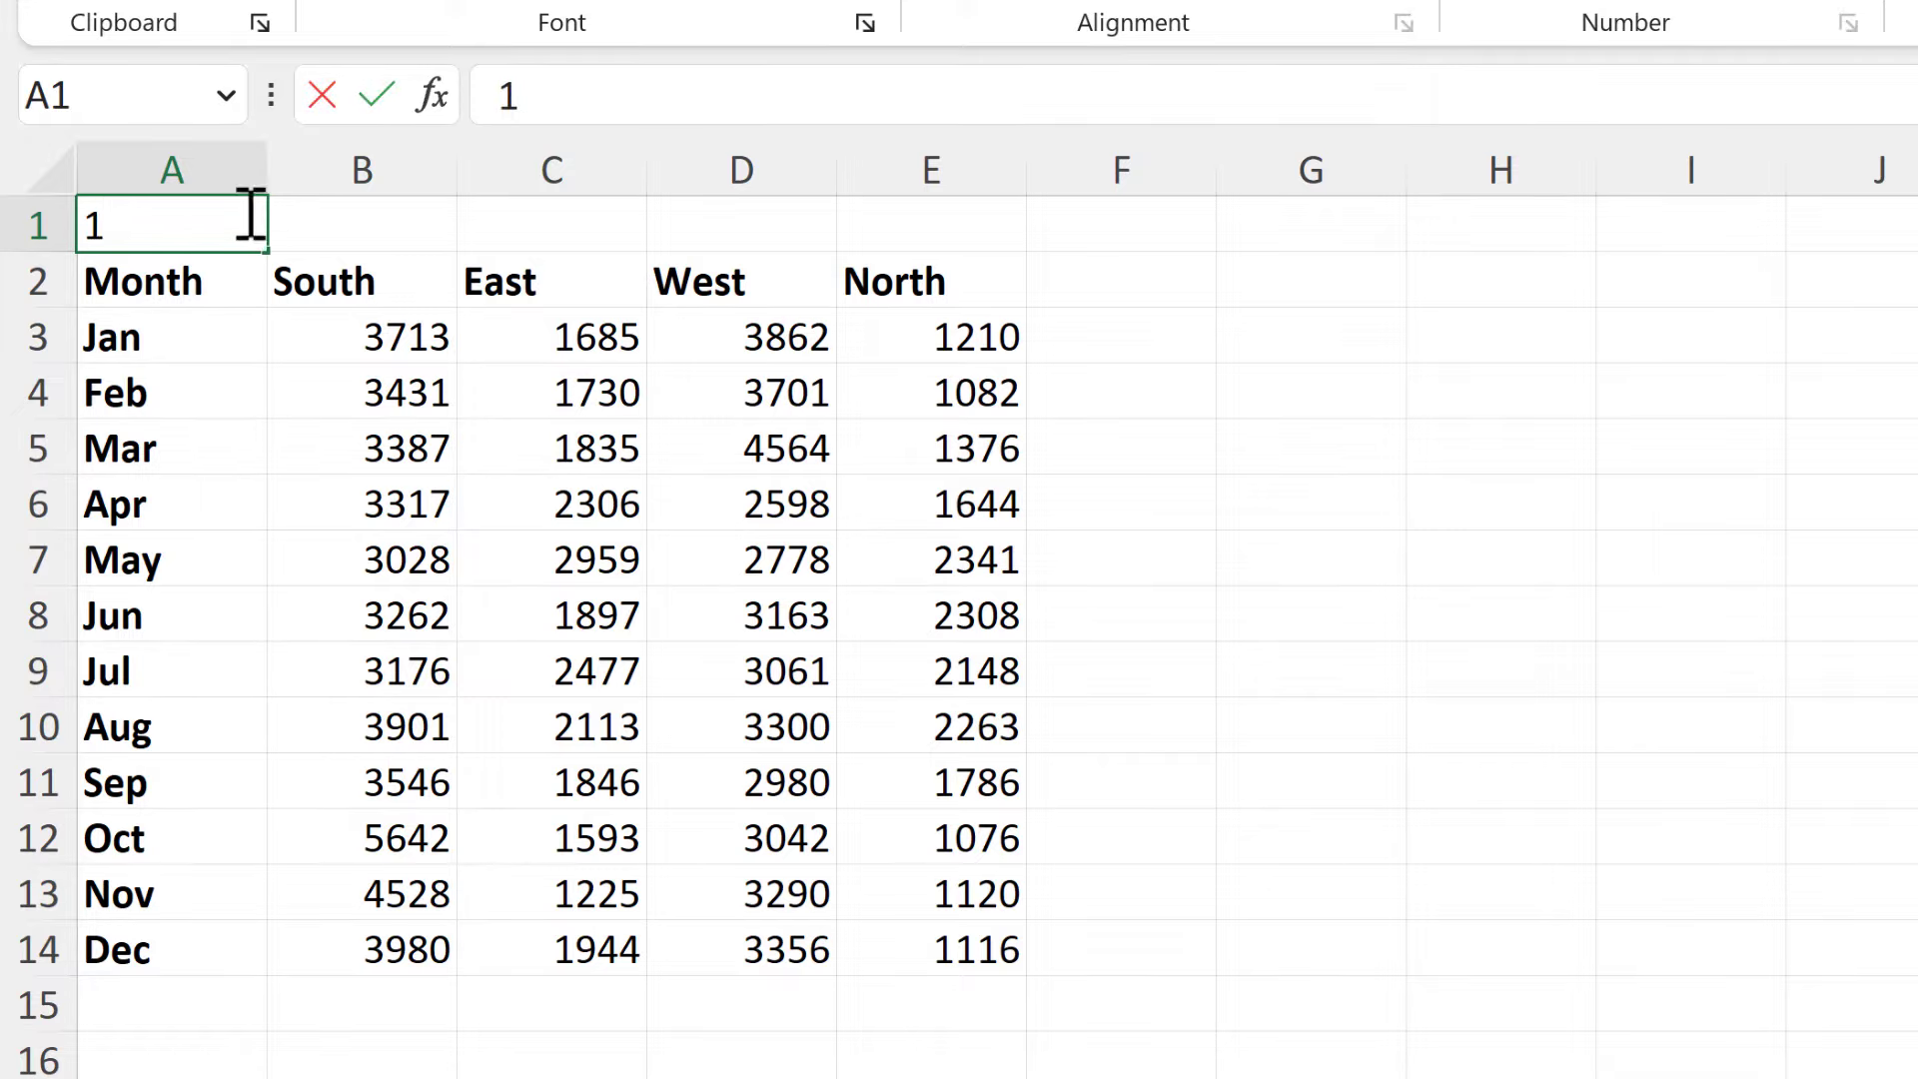
{"action": "key", "text": "Tab"}
{"action": "left_click", "coordinate": [1001, 221]}
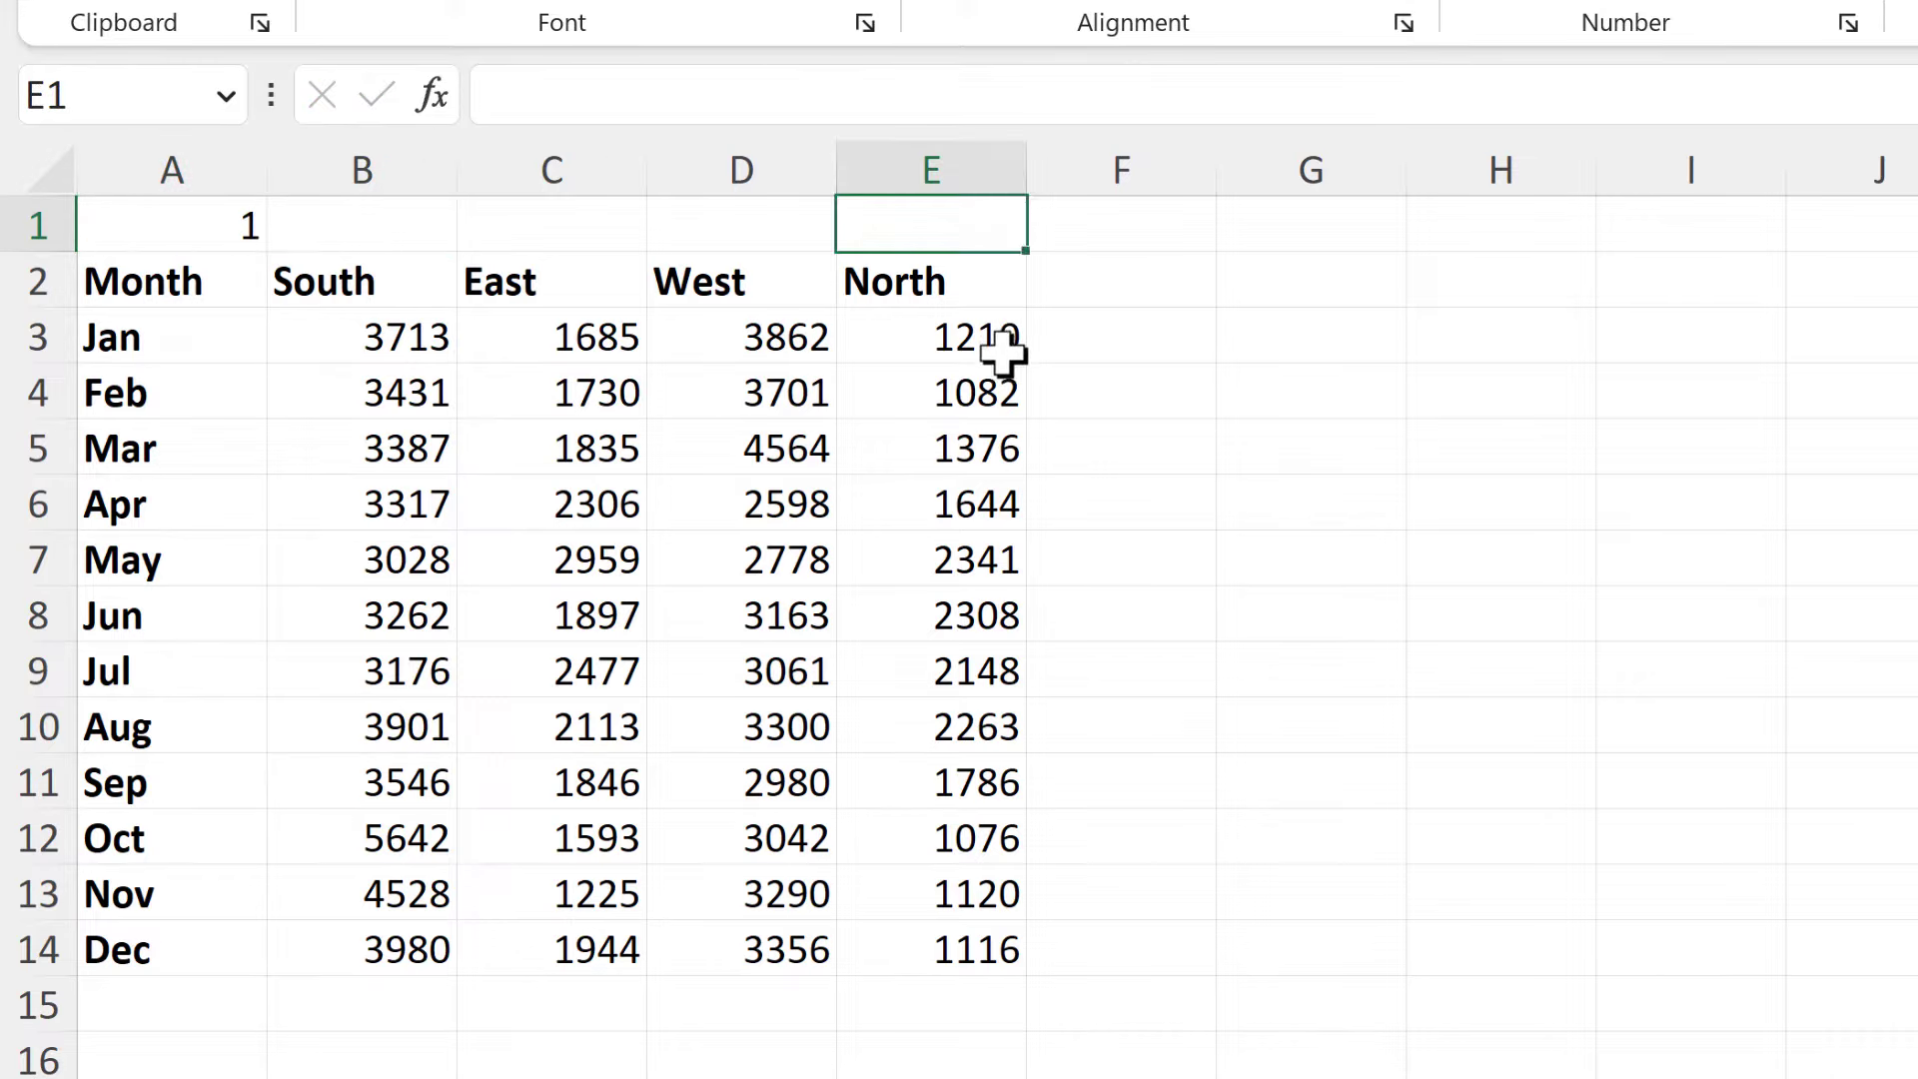
{"action": "type", "text": "2"}
{"action": "left_click", "coordinate": [590, 222]}
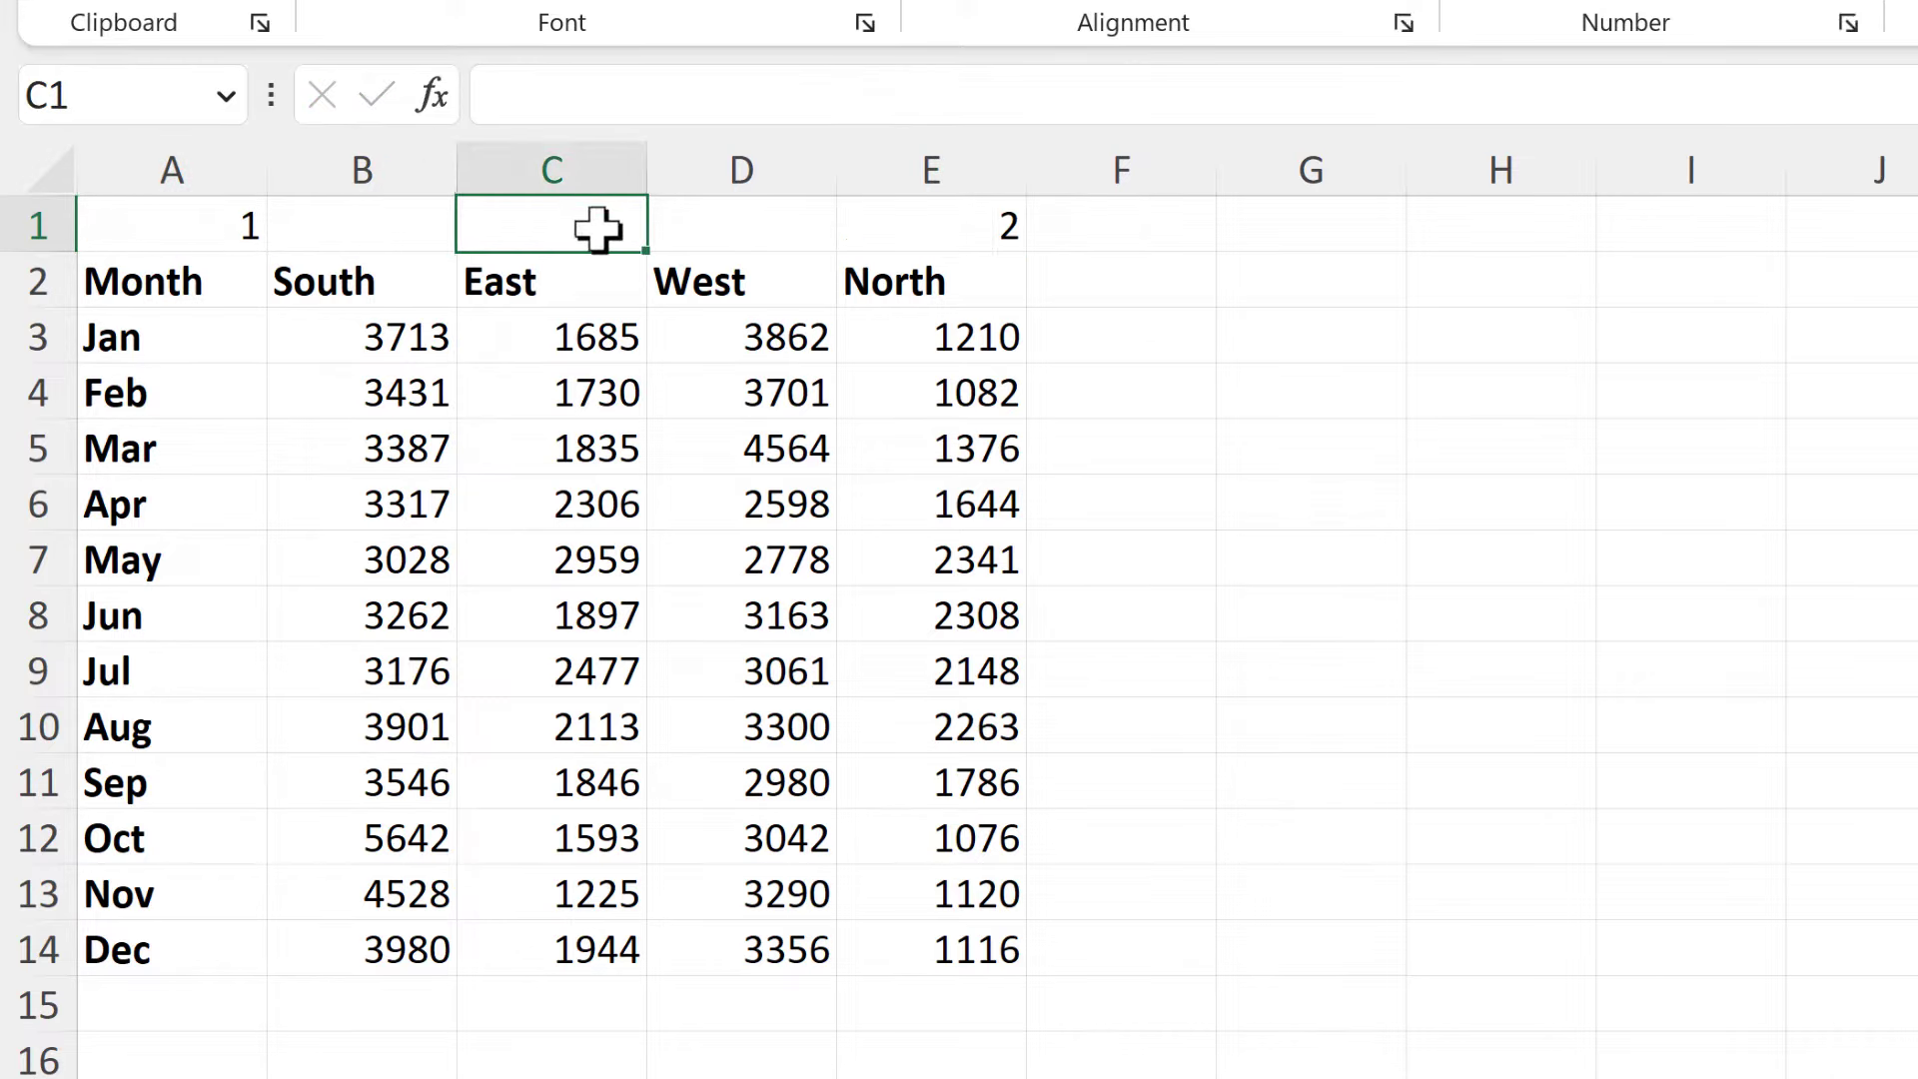
{"action": "type", "text": "3"}
{"action": "left_click", "coordinate": [361, 227]}
{"action": "type", "text": "4"}
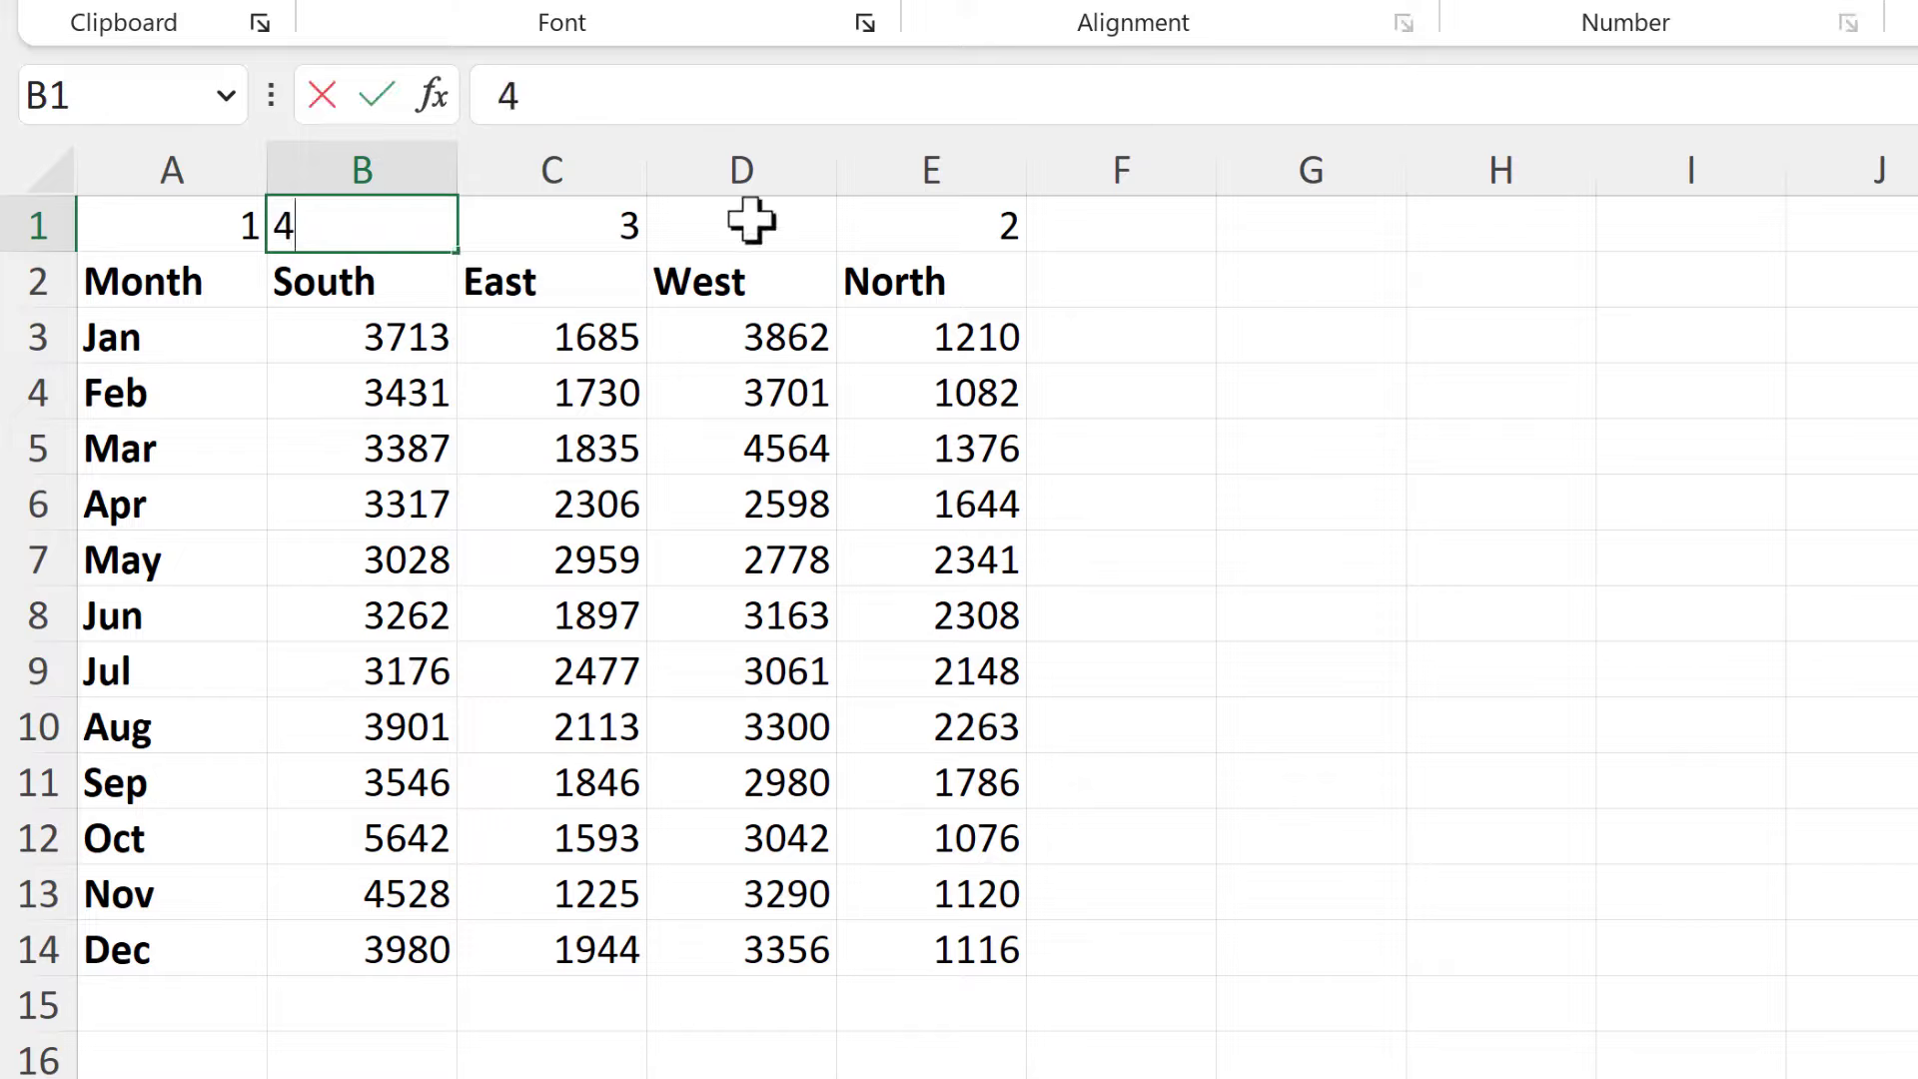
{"action": "left_click", "coordinate": [752, 221]}
{"action": "type", "text": "5"}
{"action": "left_click", "coordinate": [1129, 424]}
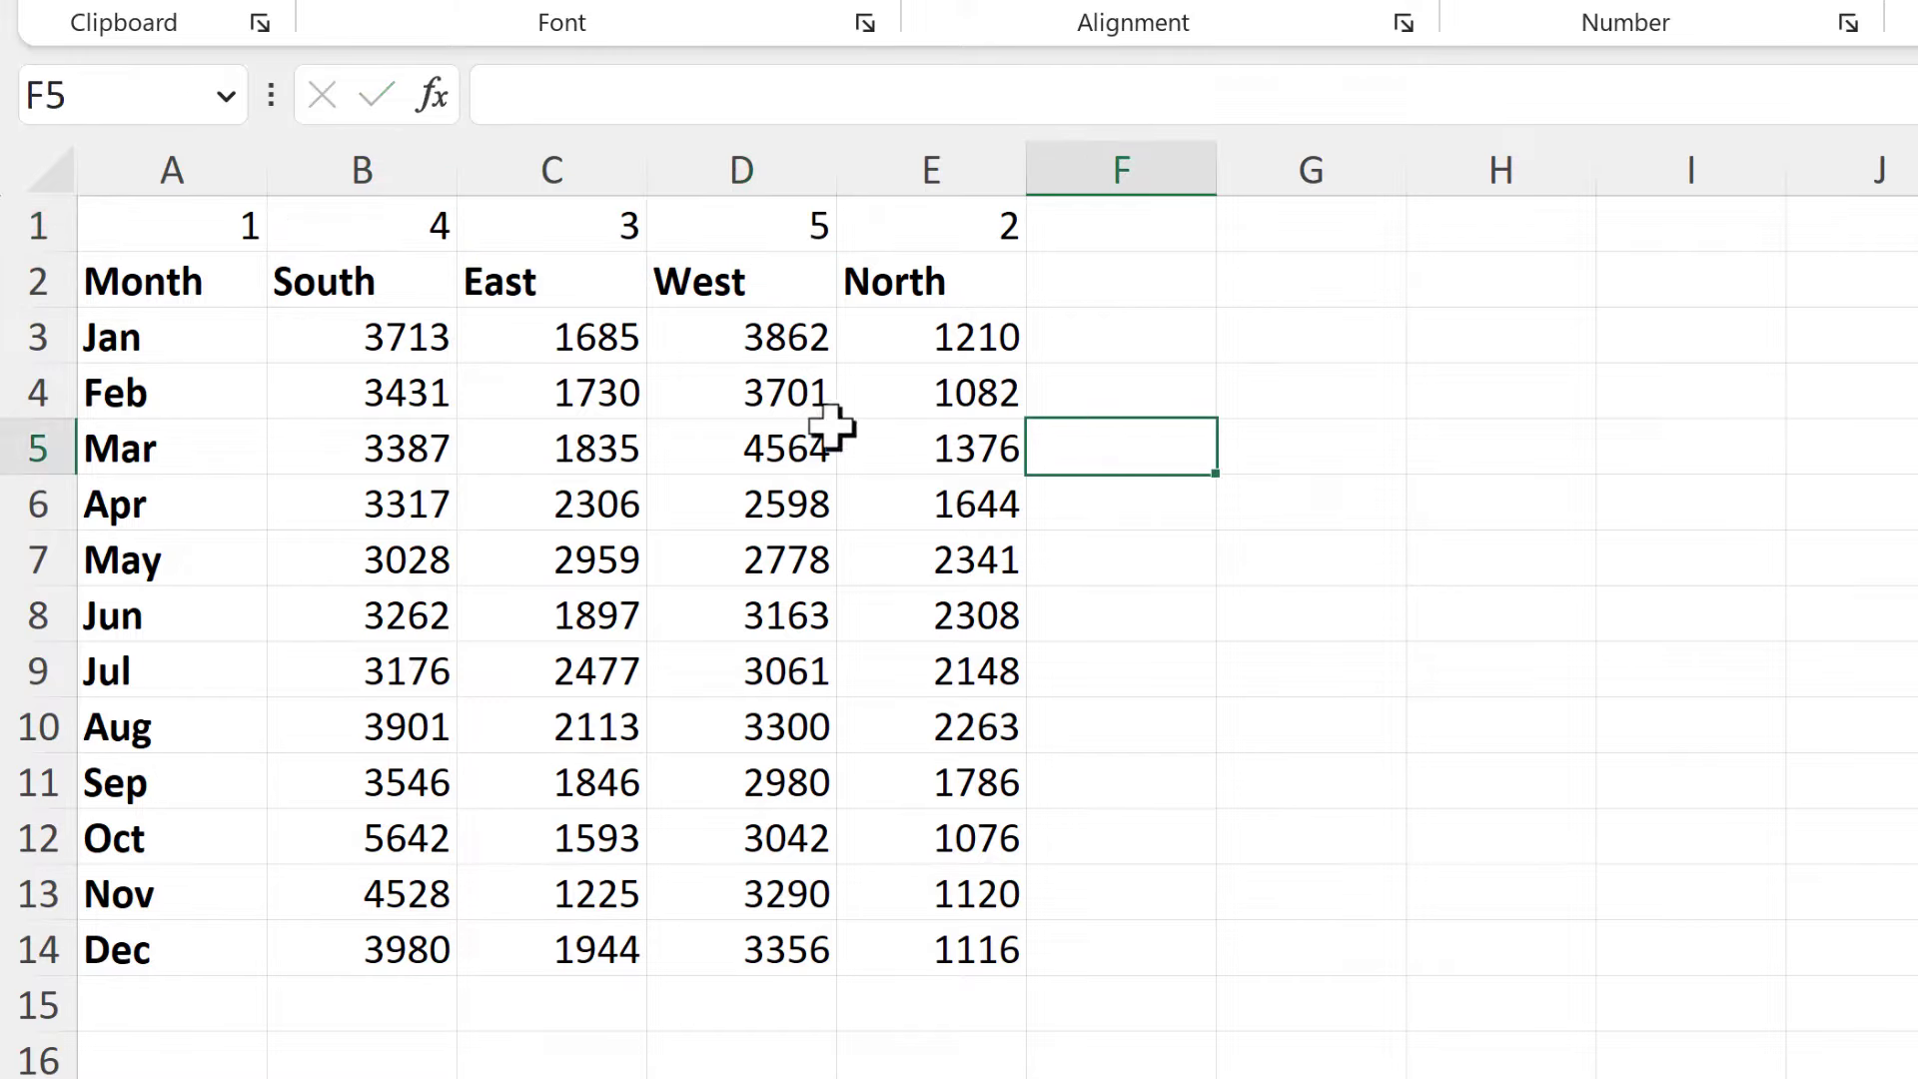
Start a custom sort on A1:E14 and set its orientation to left to right.
{"action": "left_click_drag", "start_coordinate": [184, 237], "coordinate": [385, 342]}
{"action": "left_click_drag", "start_coordinate": [849, 699], "coordinate": [912, 959]}
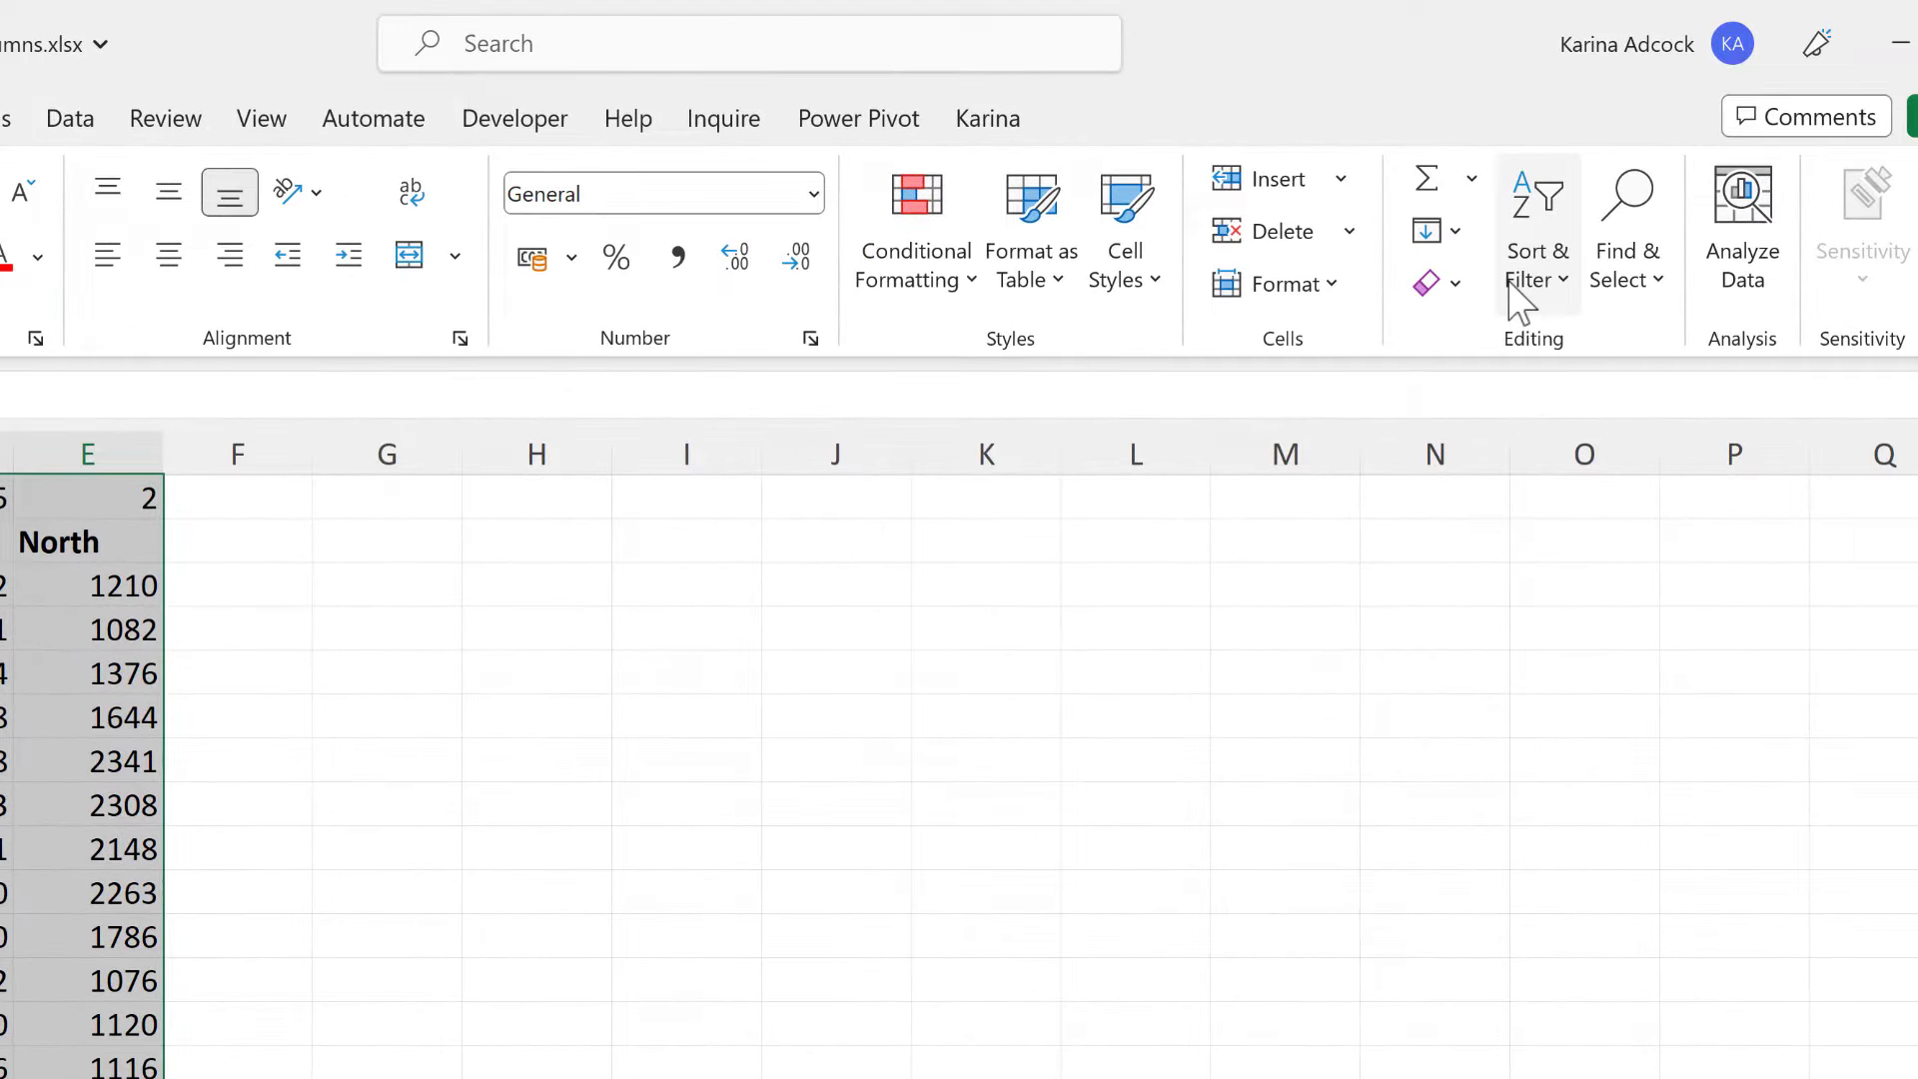
{"action": "left_click", "coordinate": [1513, 291]}
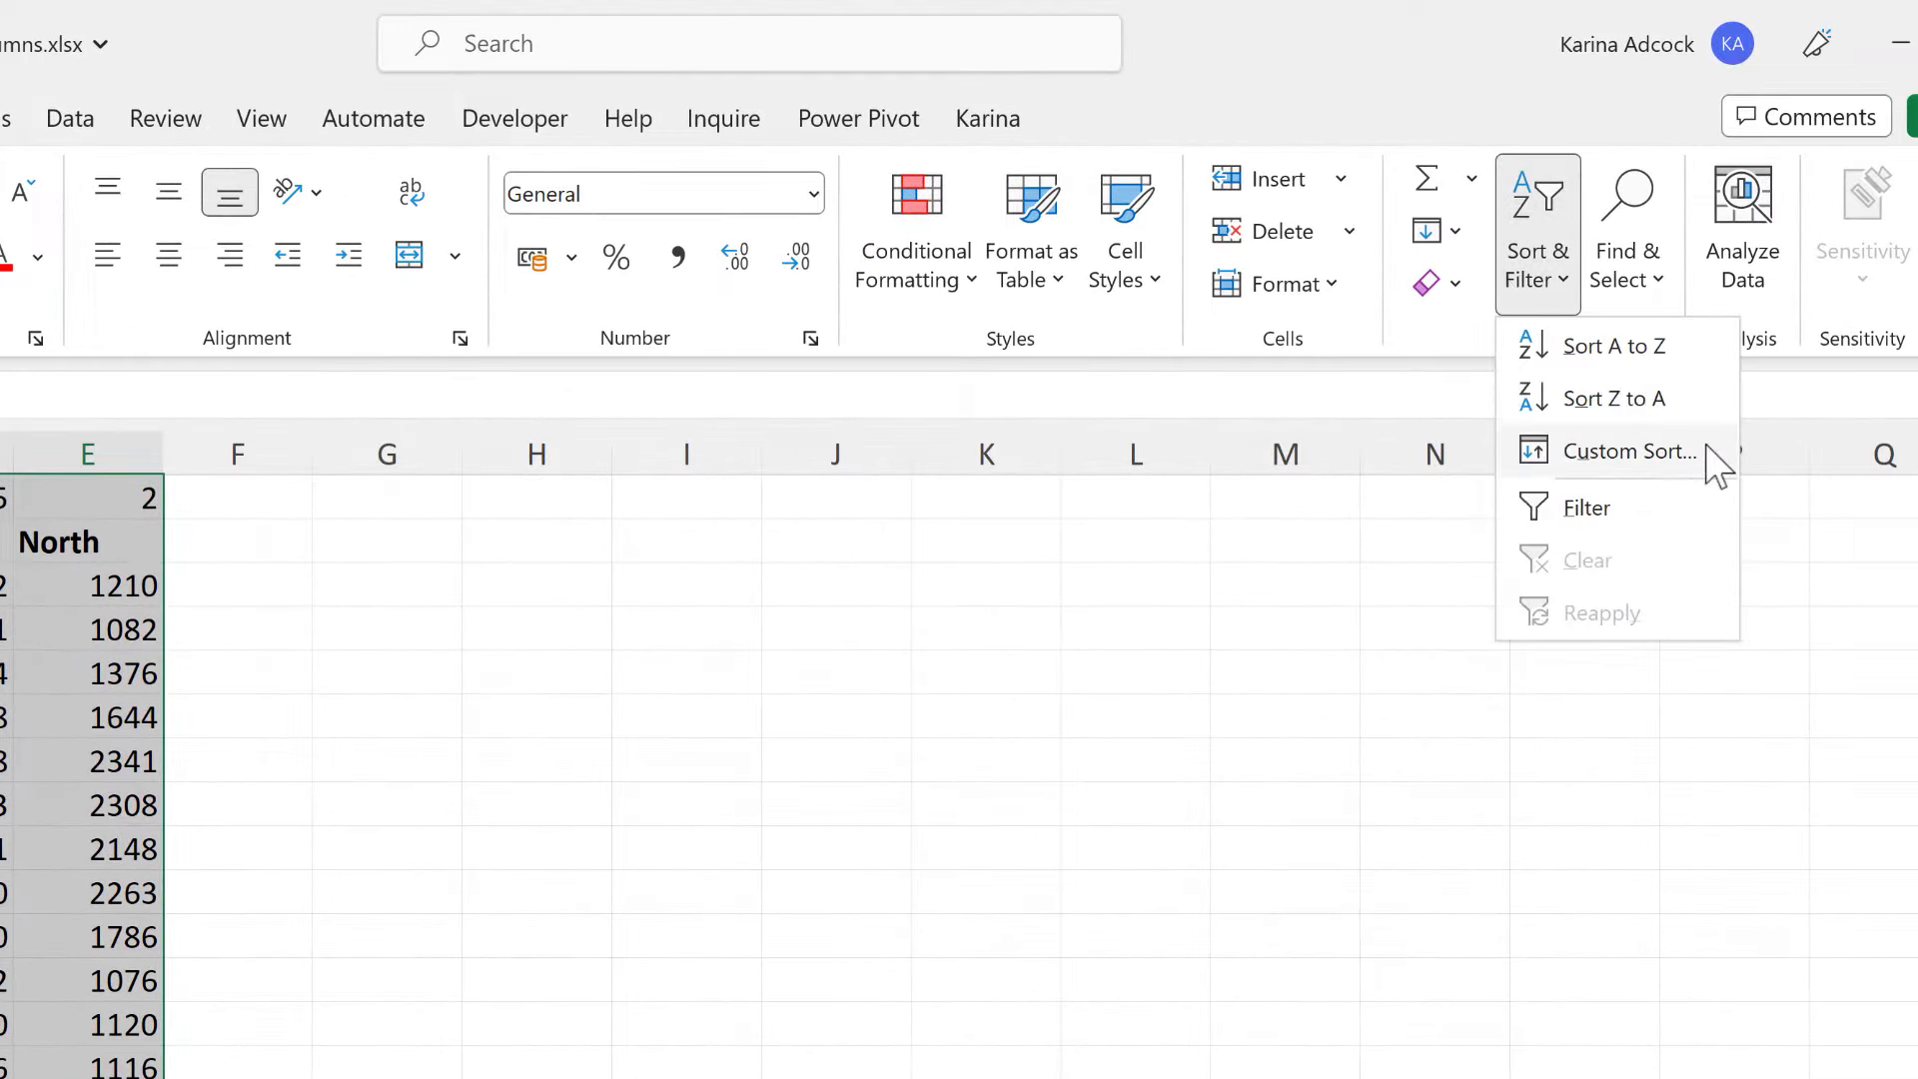
{"action": "left_click", "coordinate": [1703, 458]}
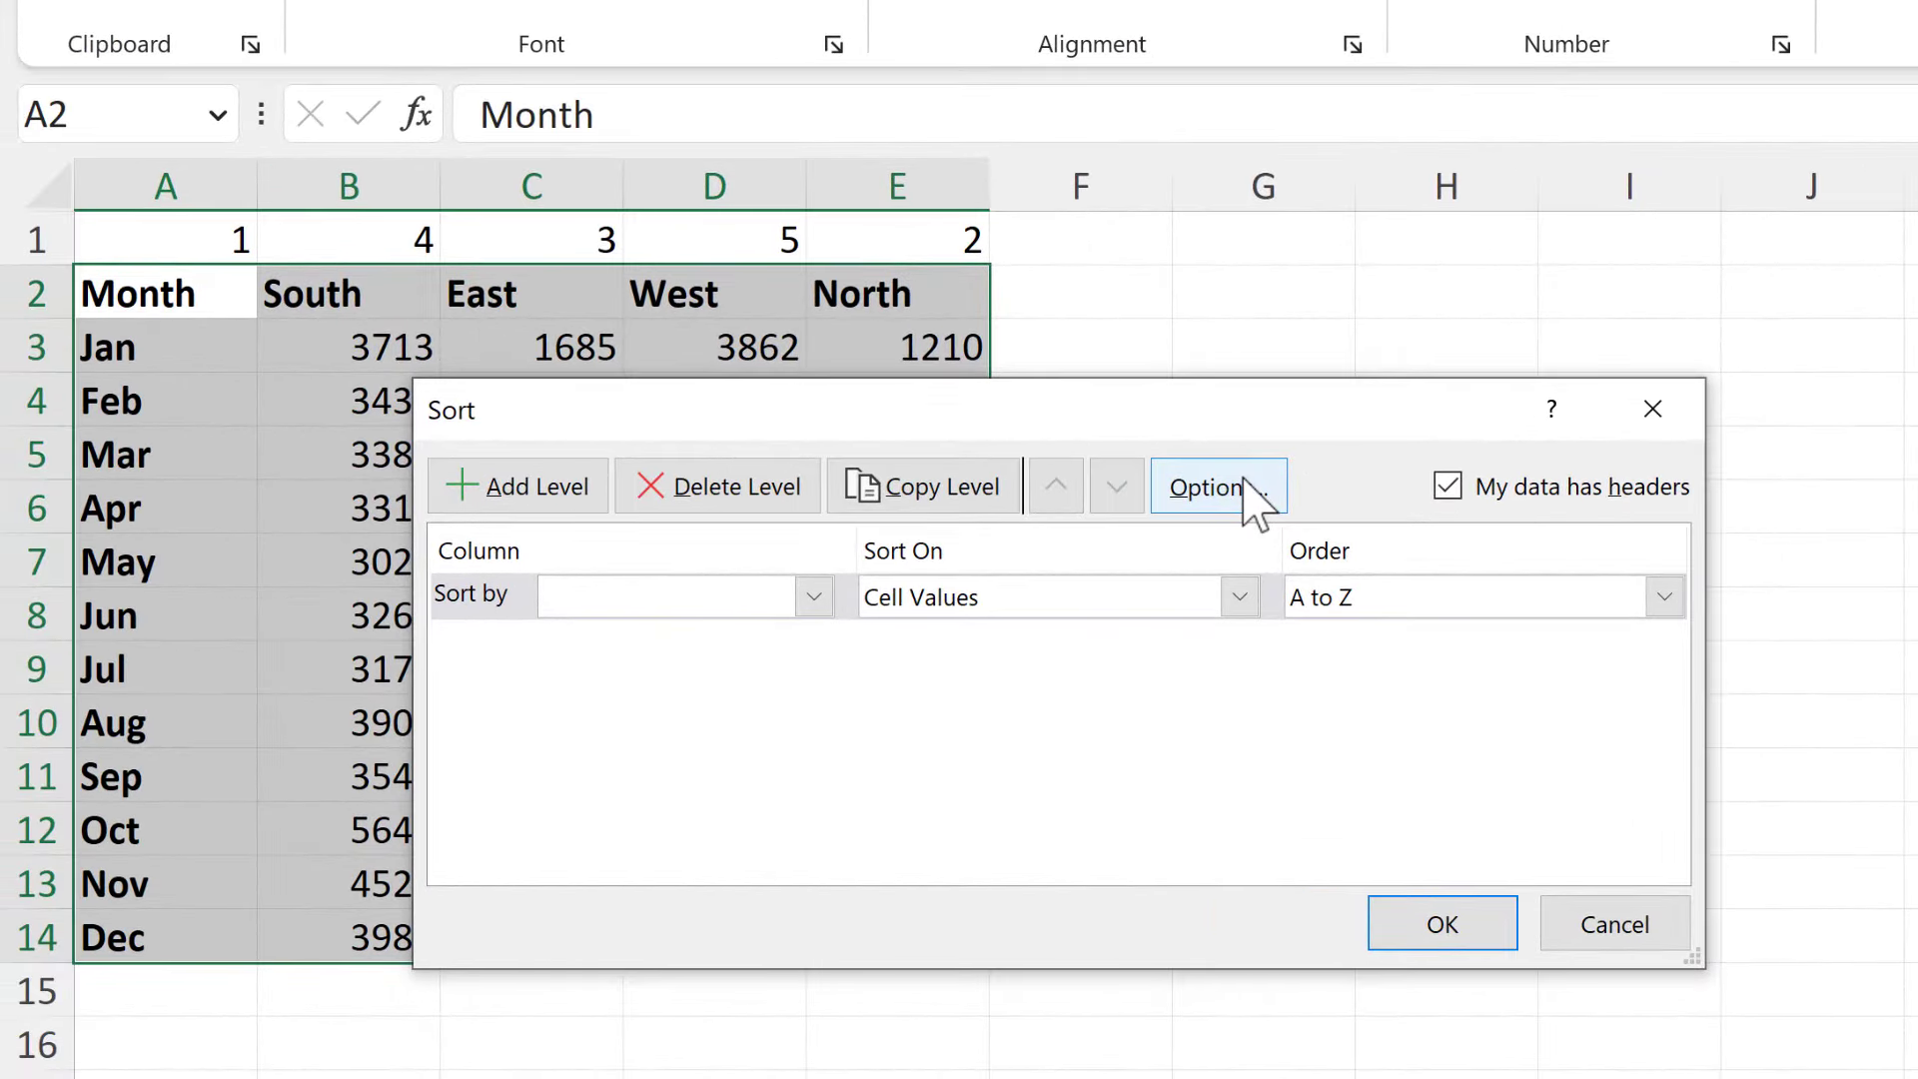
{"action": "left_click", "coordinate": [1244, 479]}
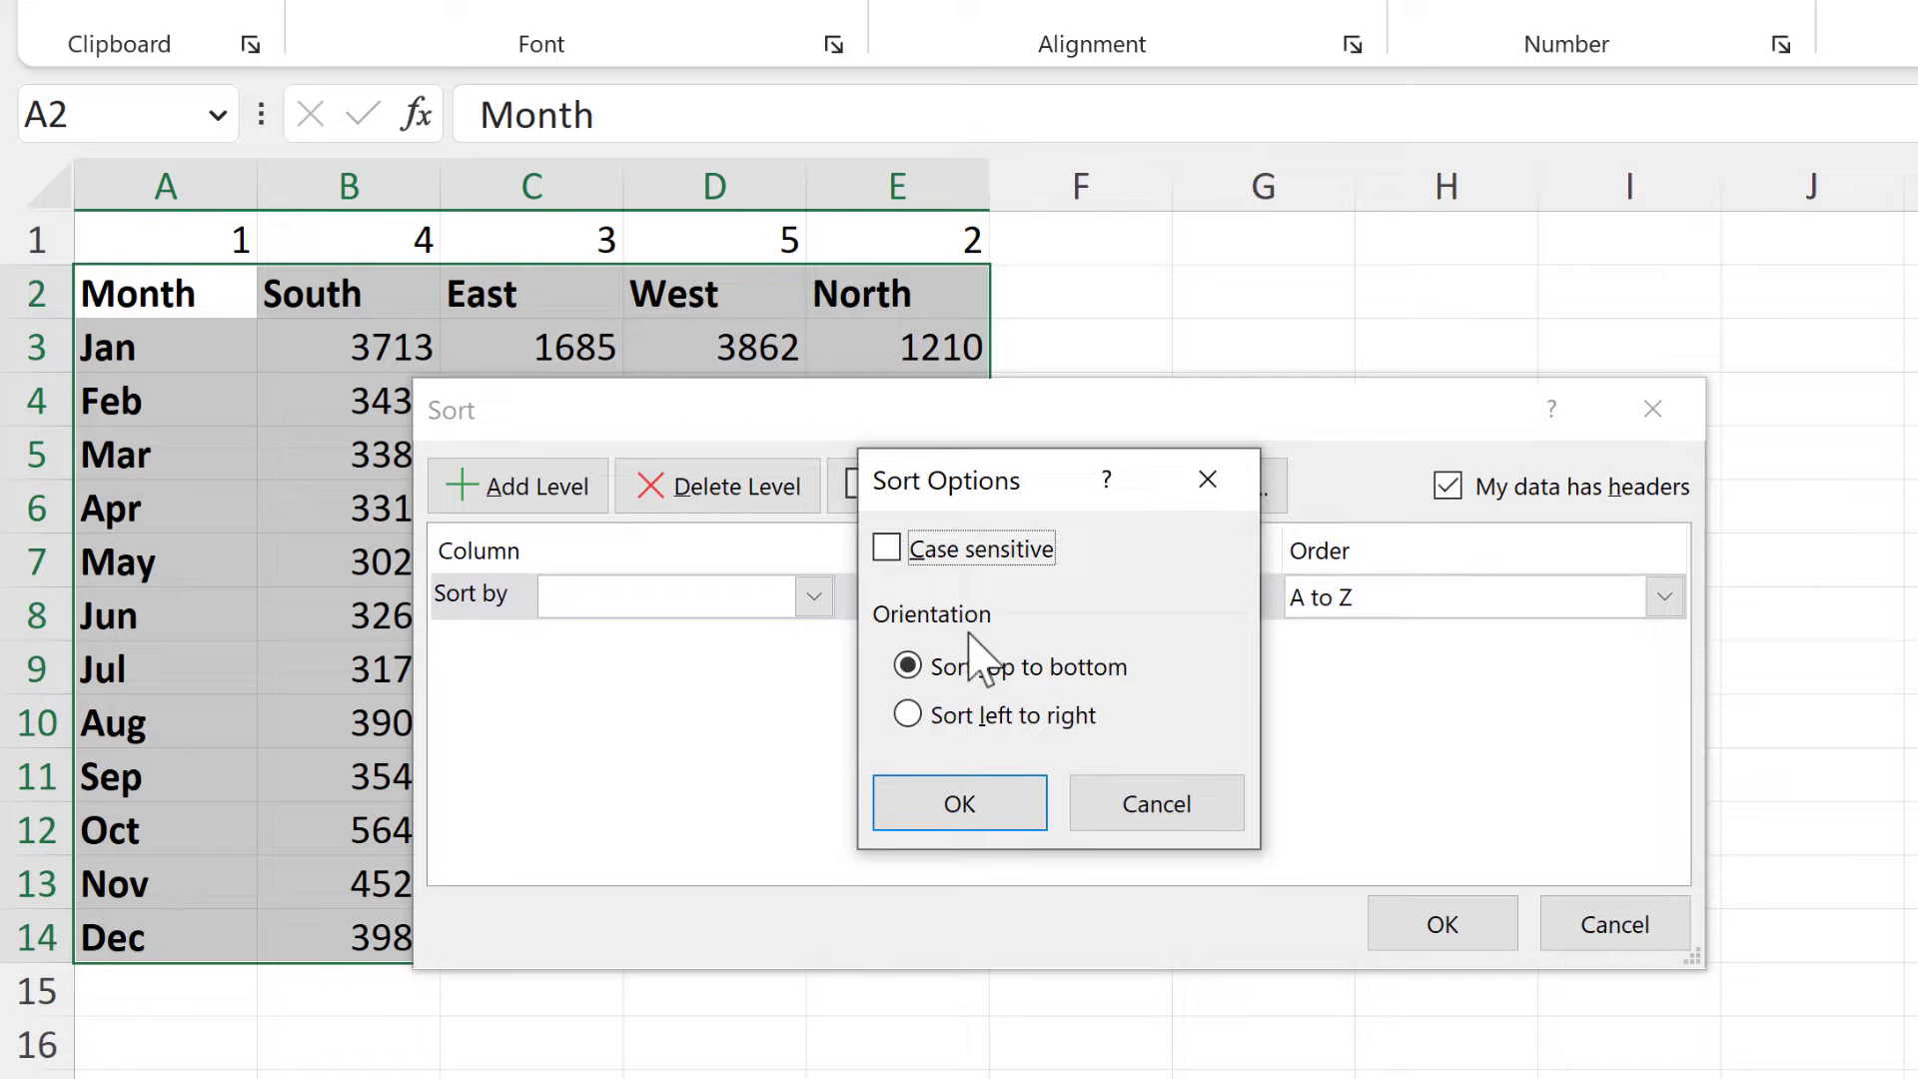
{"action": "left_click", "coordinate": [911, 722]}
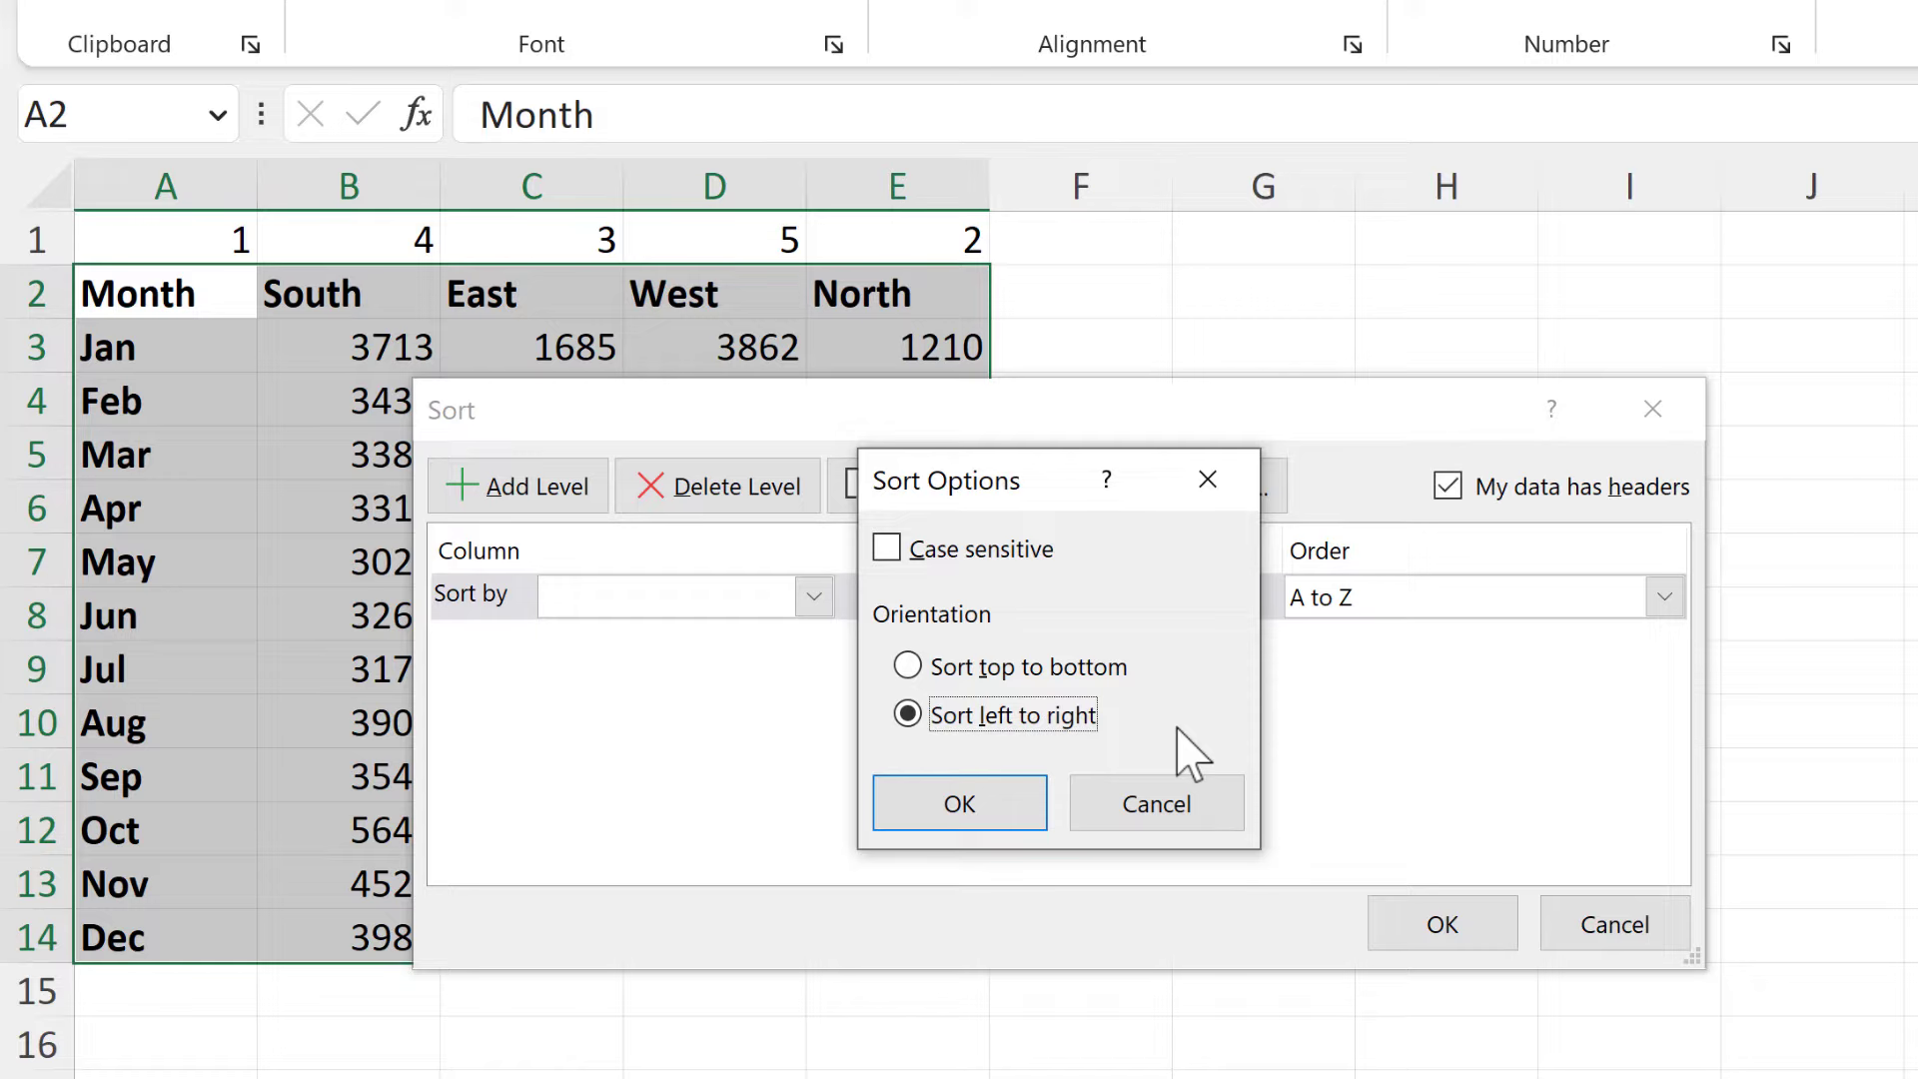
{"action": "left_click", "coordinate": [959, 804]}
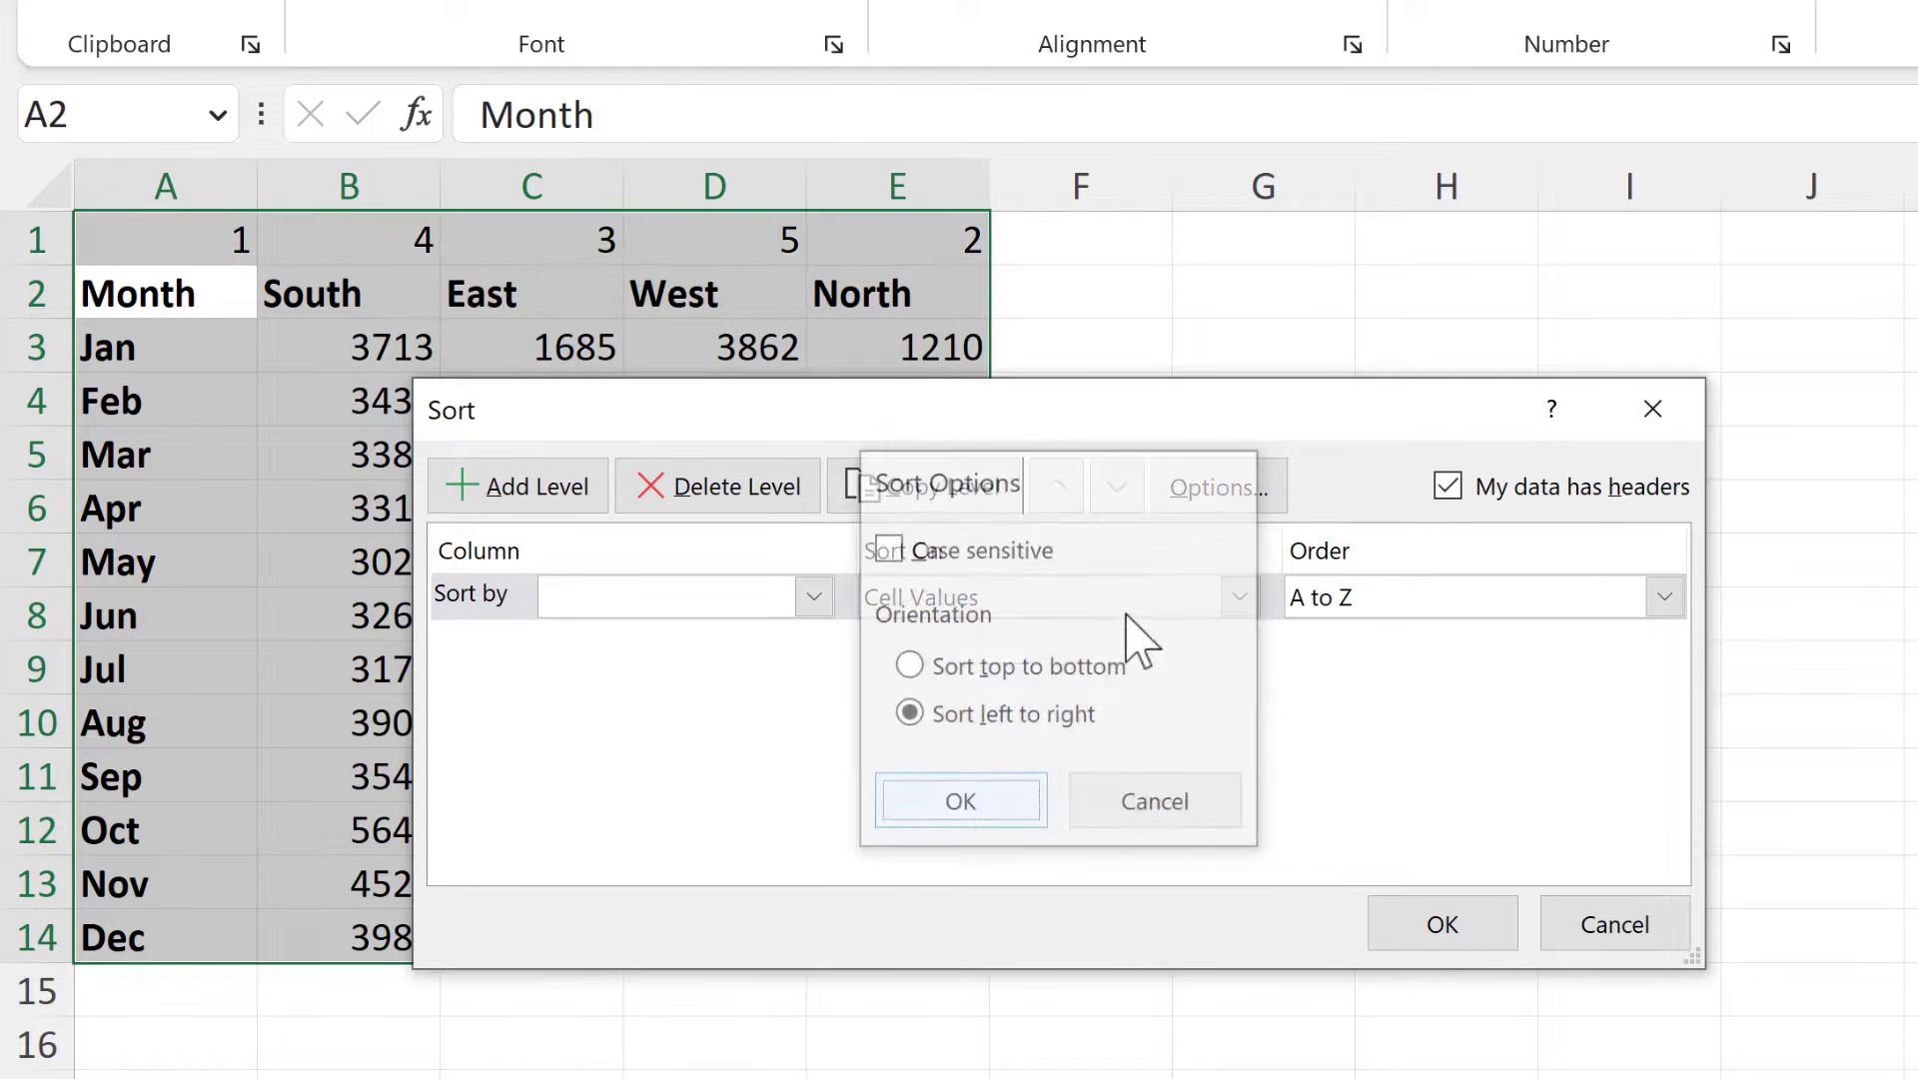
Sort the columns by the cell values in Row 1, smallest to largest.
{"action": "left_click", "coordinate": [811, 599]}
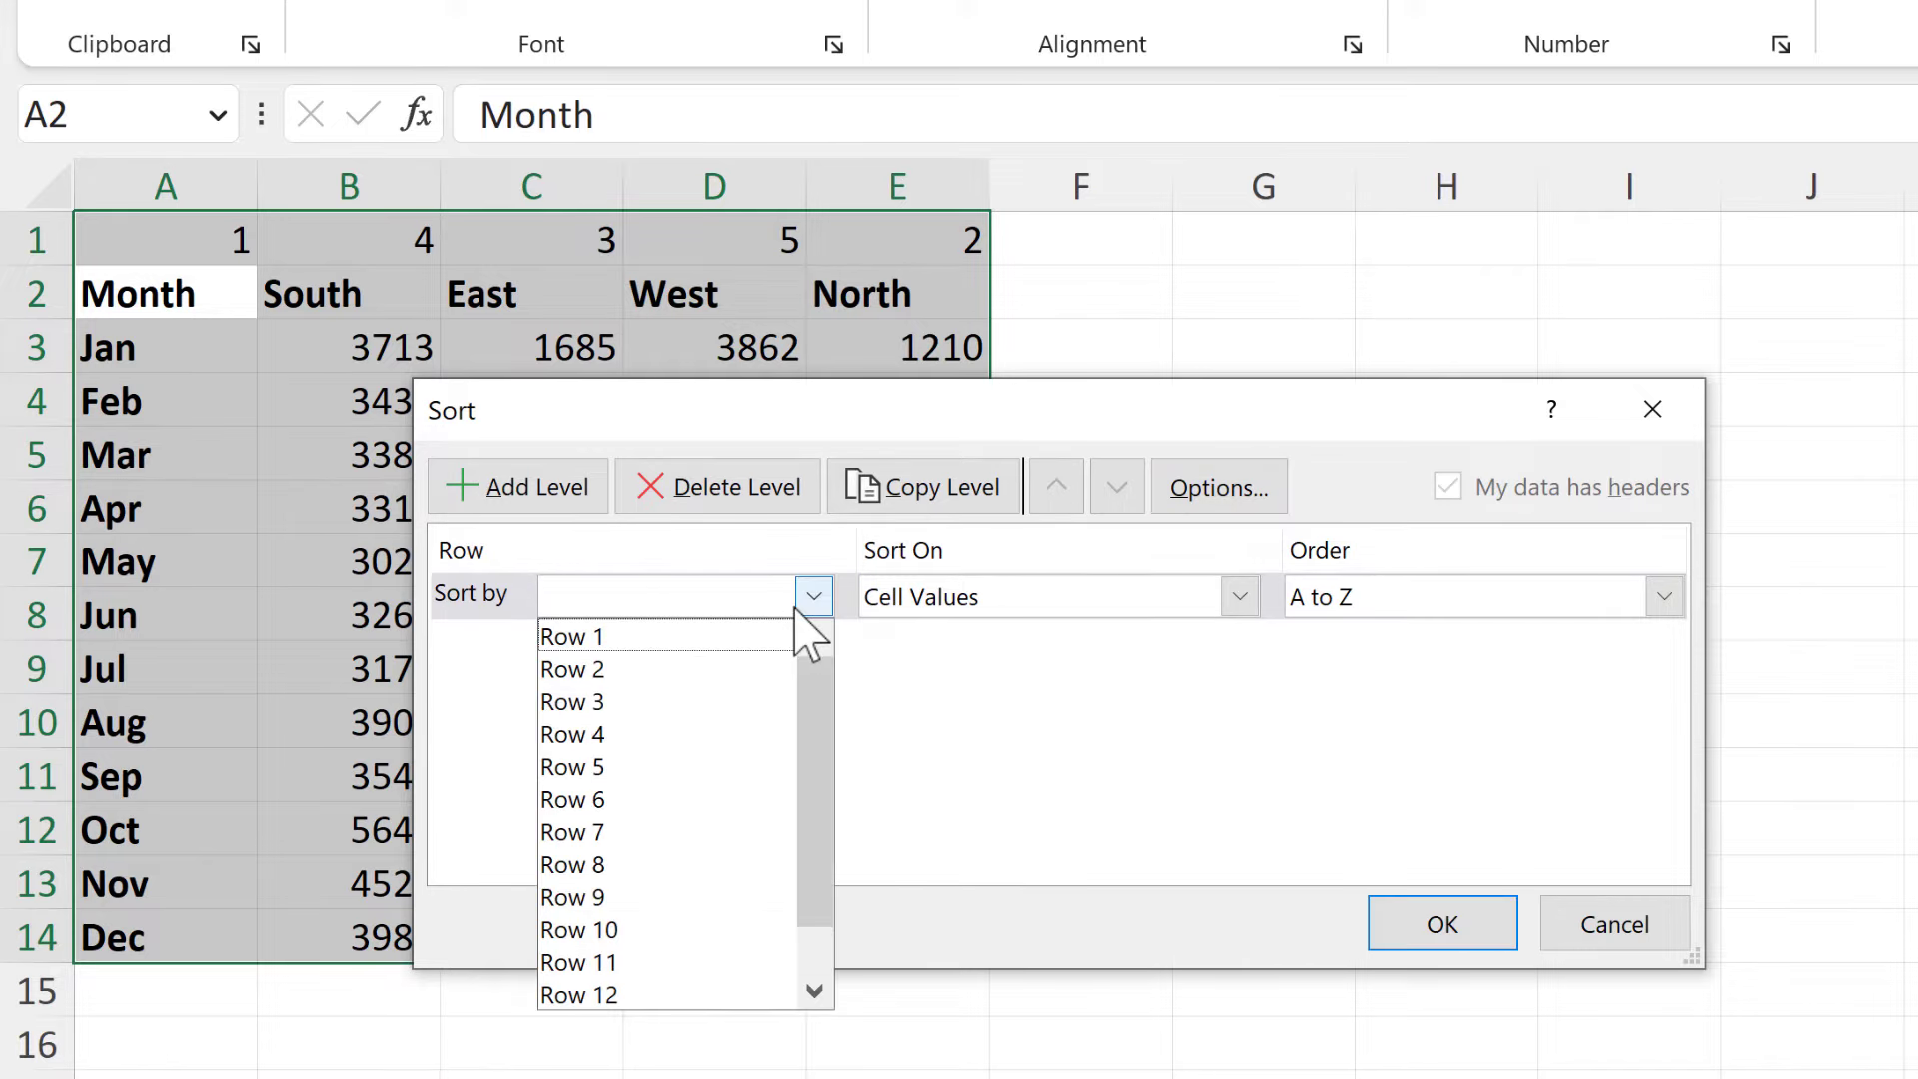
{"action": "left_click", "coordinate": [735, 647]}
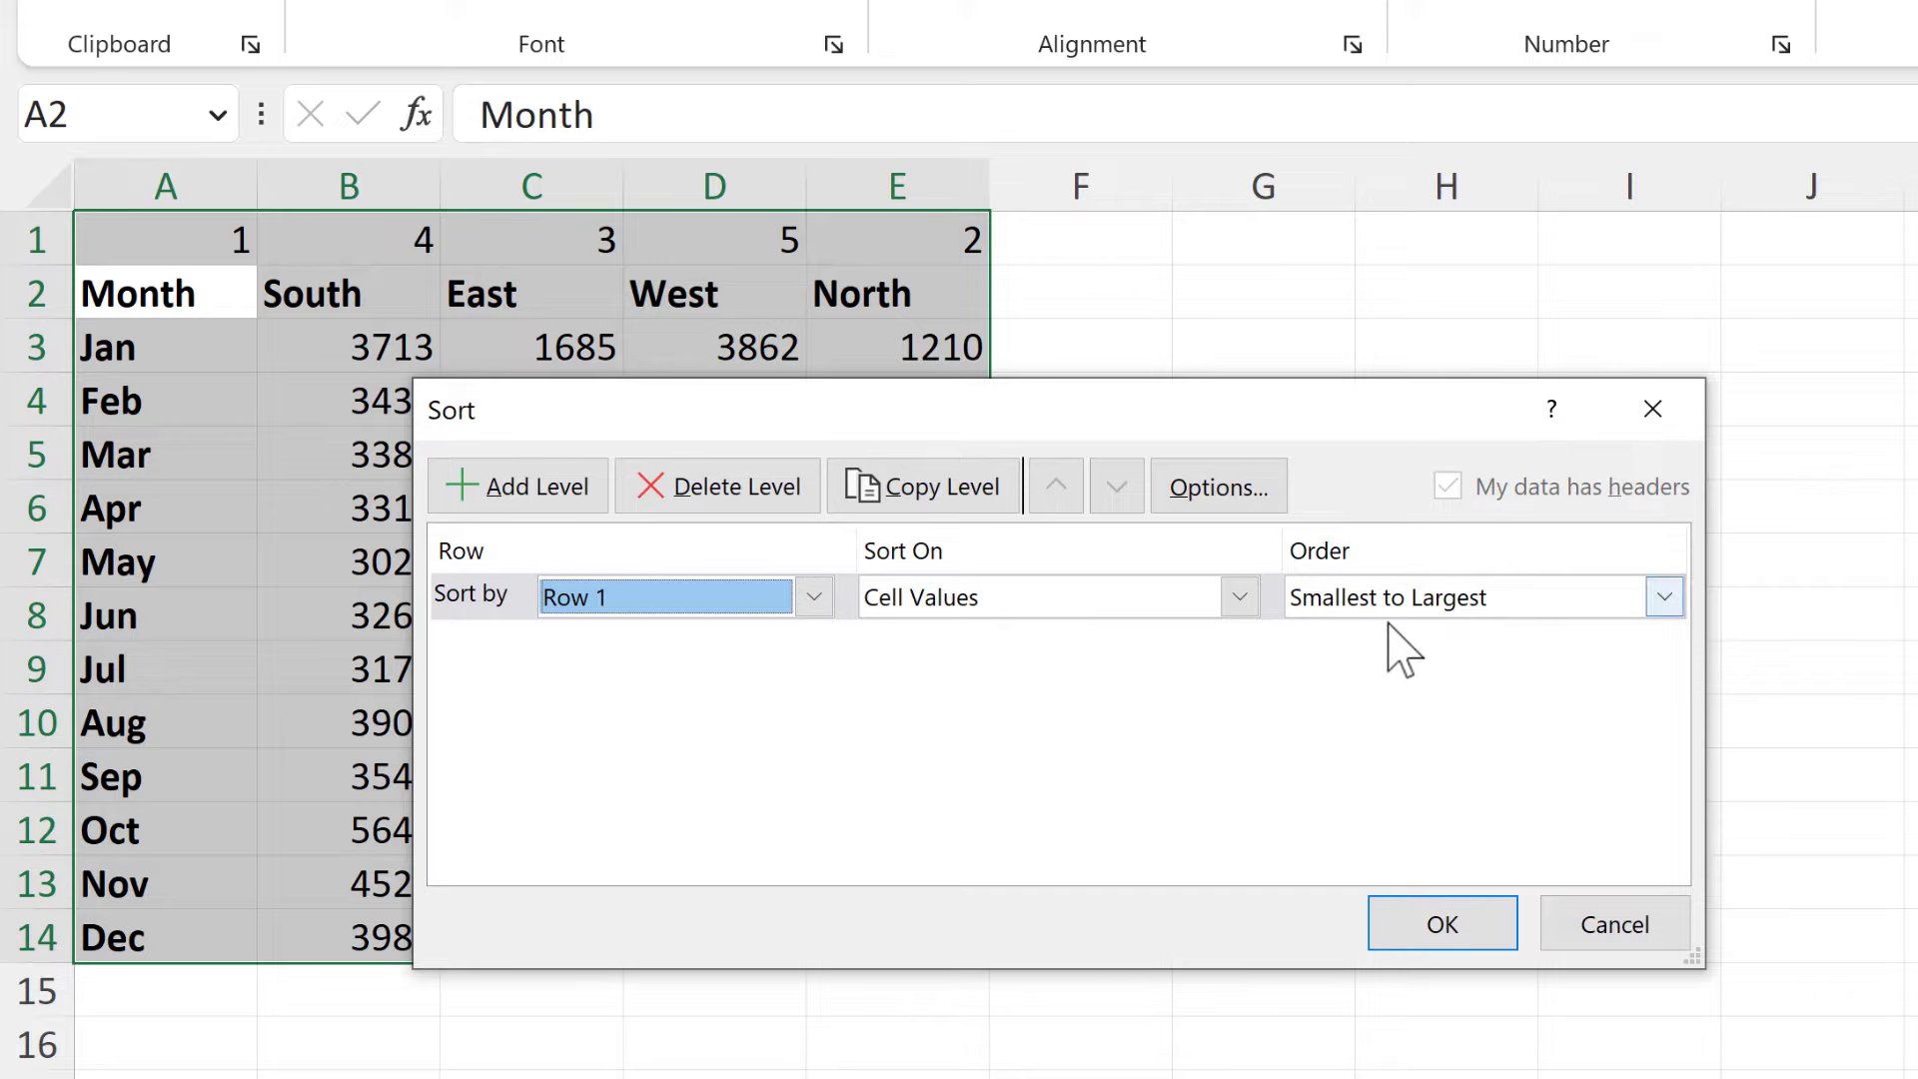
{"action": "left_click", "coordinate": [1443, 929]}
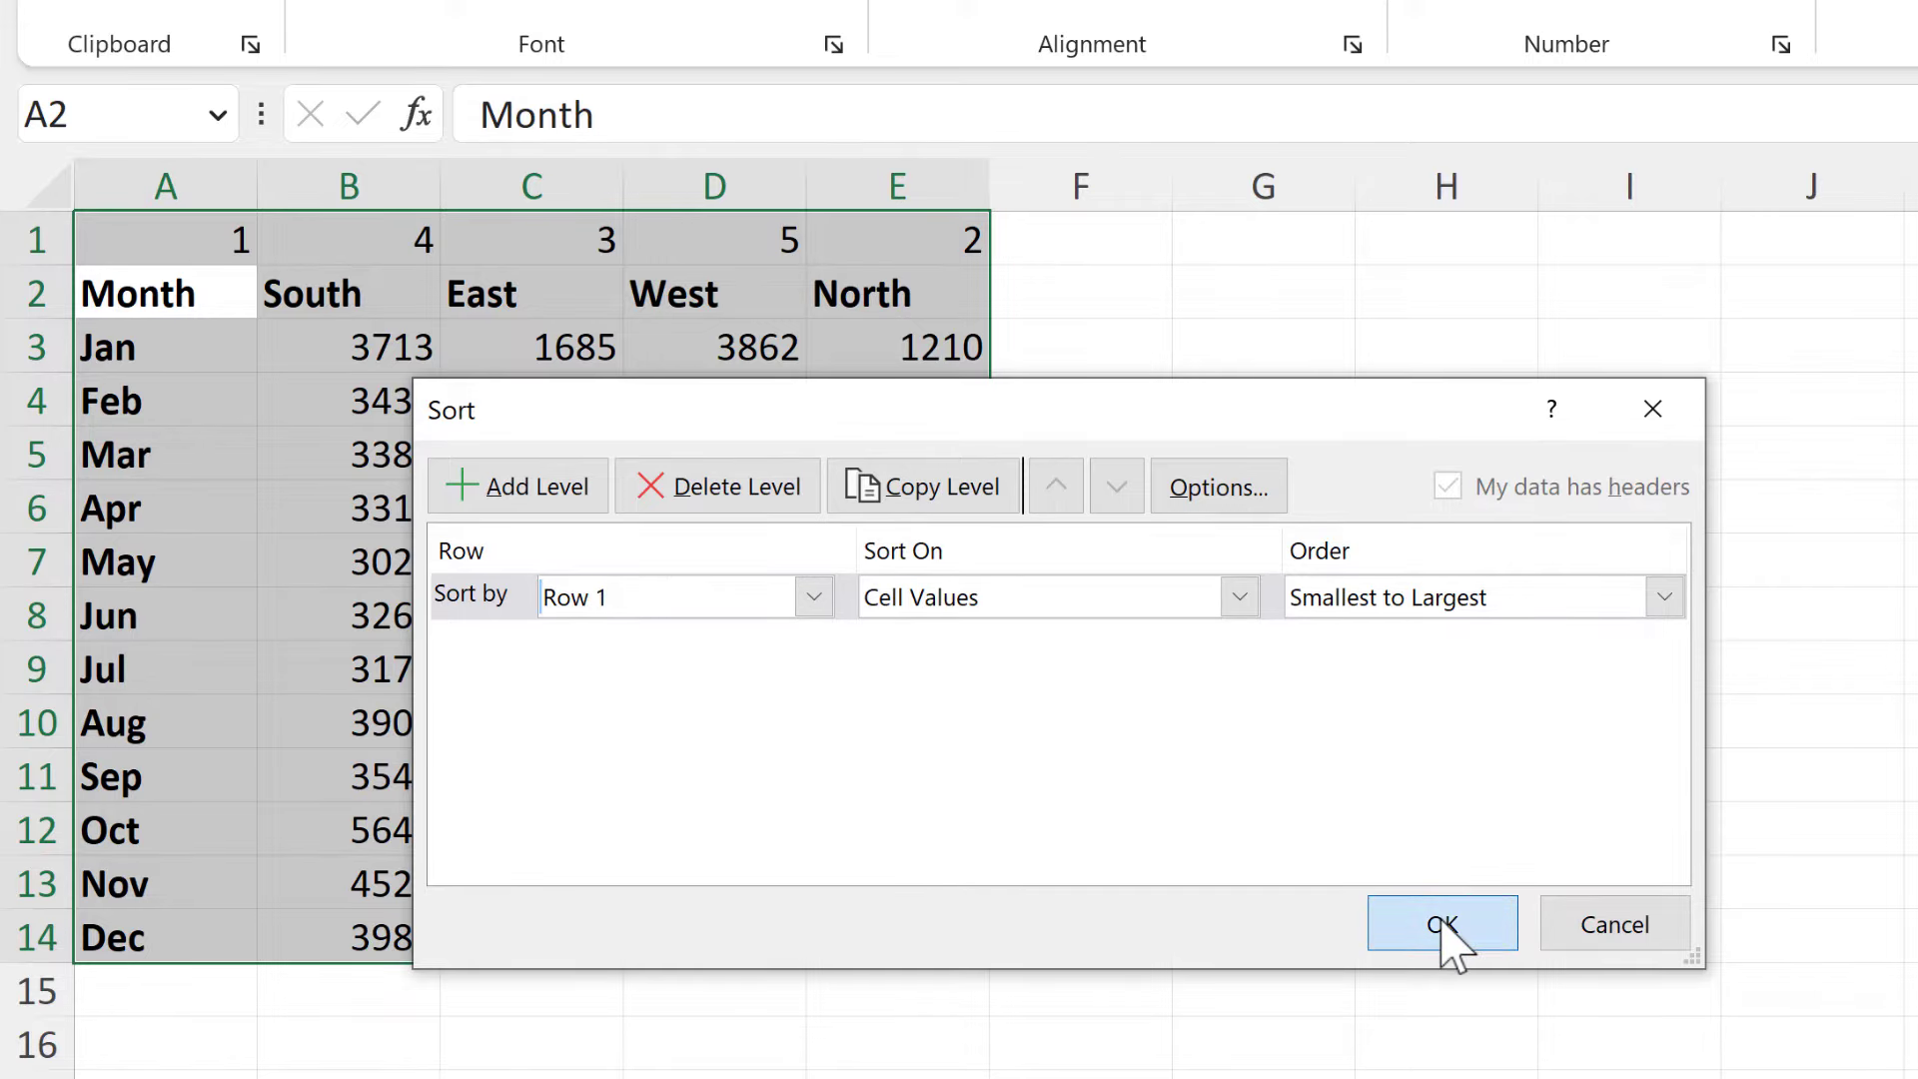
{"action": "left_click", "coordinate": [1228, 519]}
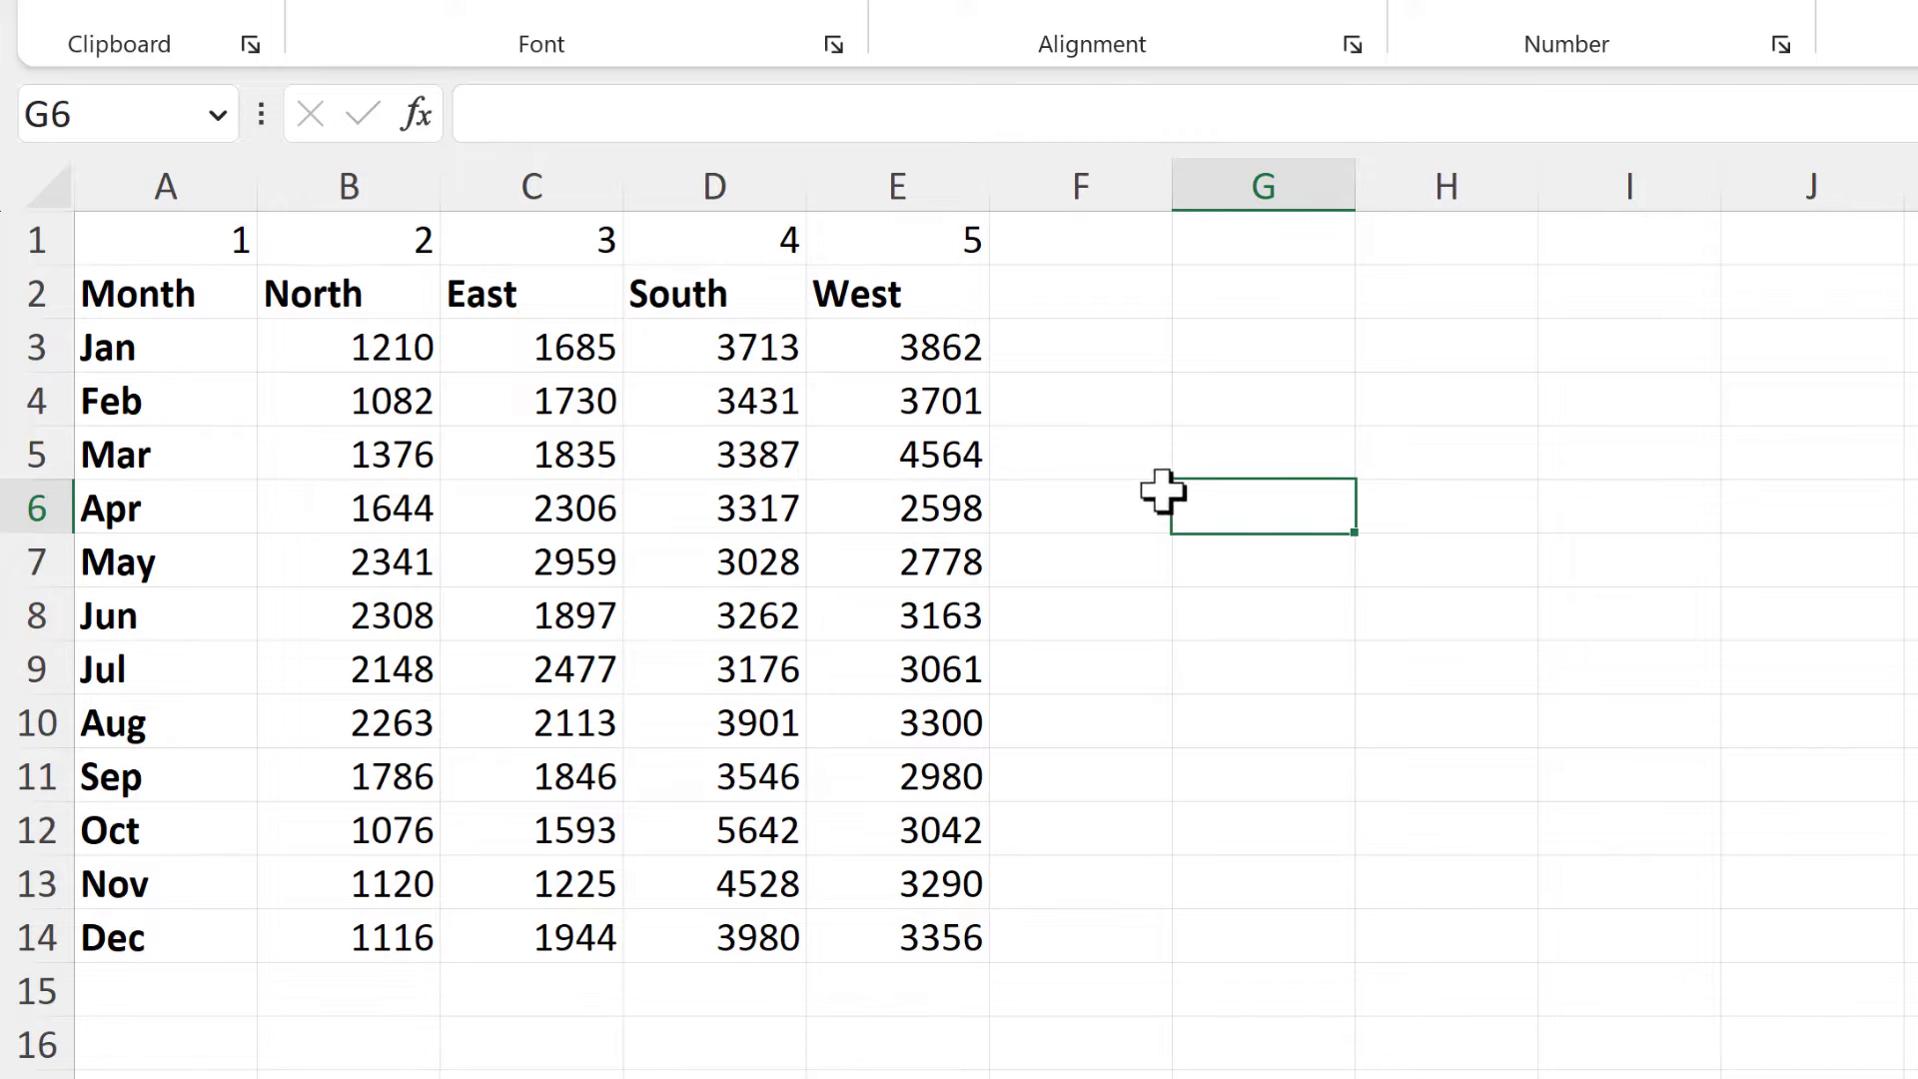
Undo the column sort and clear the order numbers from A1:E1.
{"action": "key", "text": "ctrl+z"}
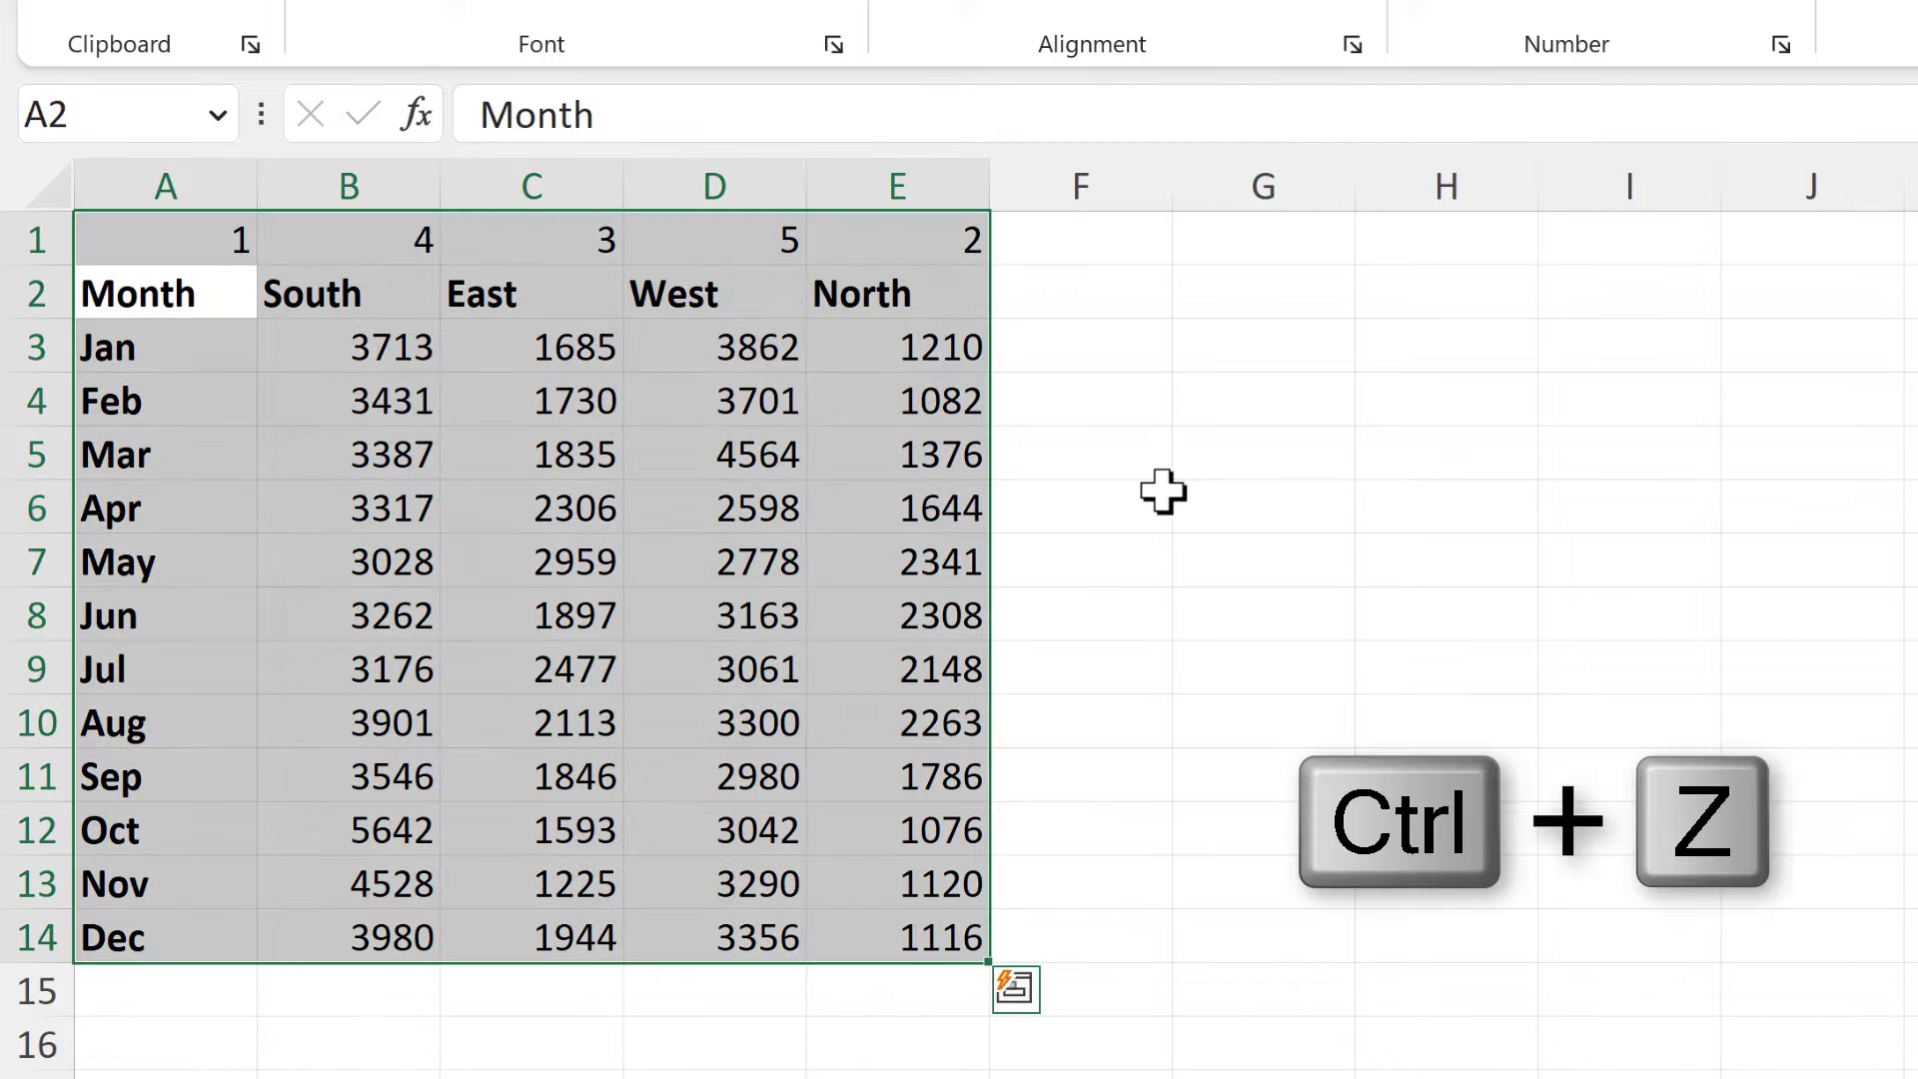
{"action": "left_click", "coordinate": [159, 241]}
{"action": "left_click_drag", "start_coordinate": [159, 241], "coordinate": [897, 240]}
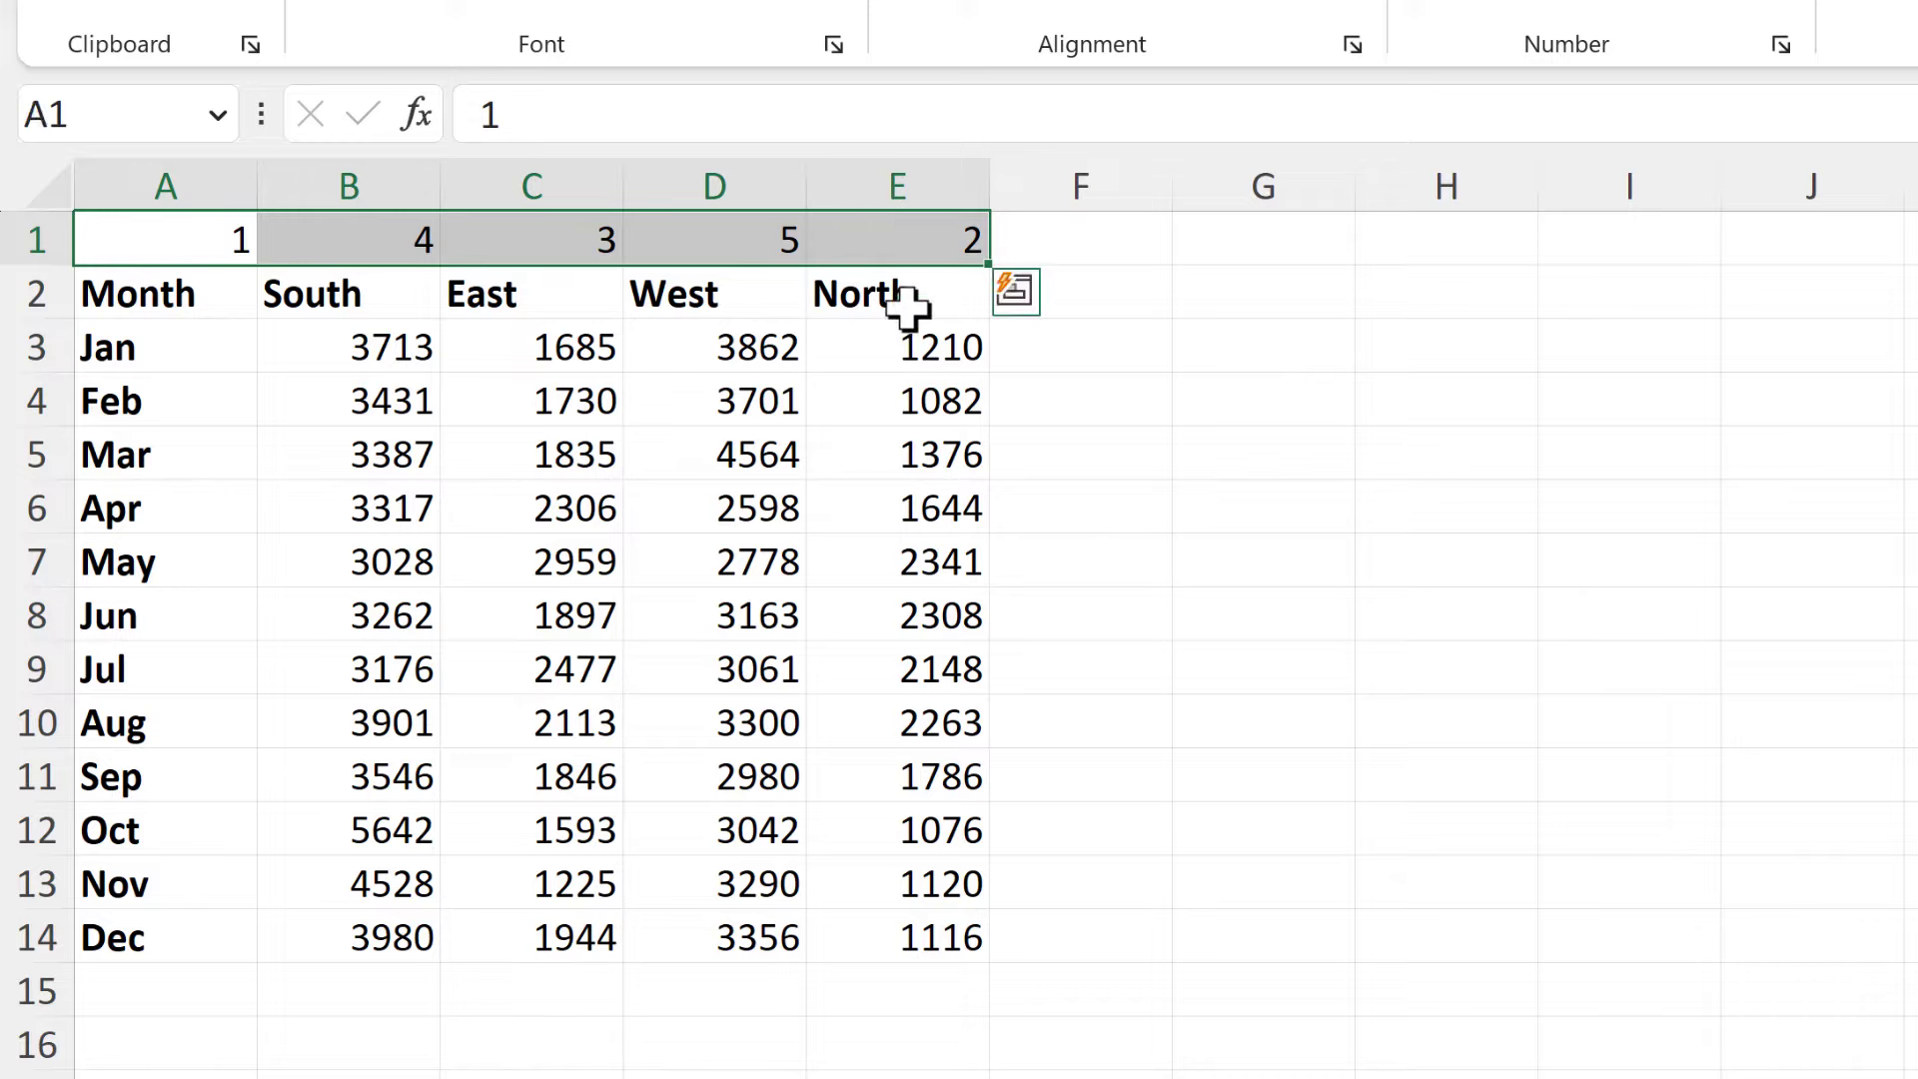
{"action": "key", "text": "Delete"}
{"action": "left_click", "coordinate": [572, 418]}
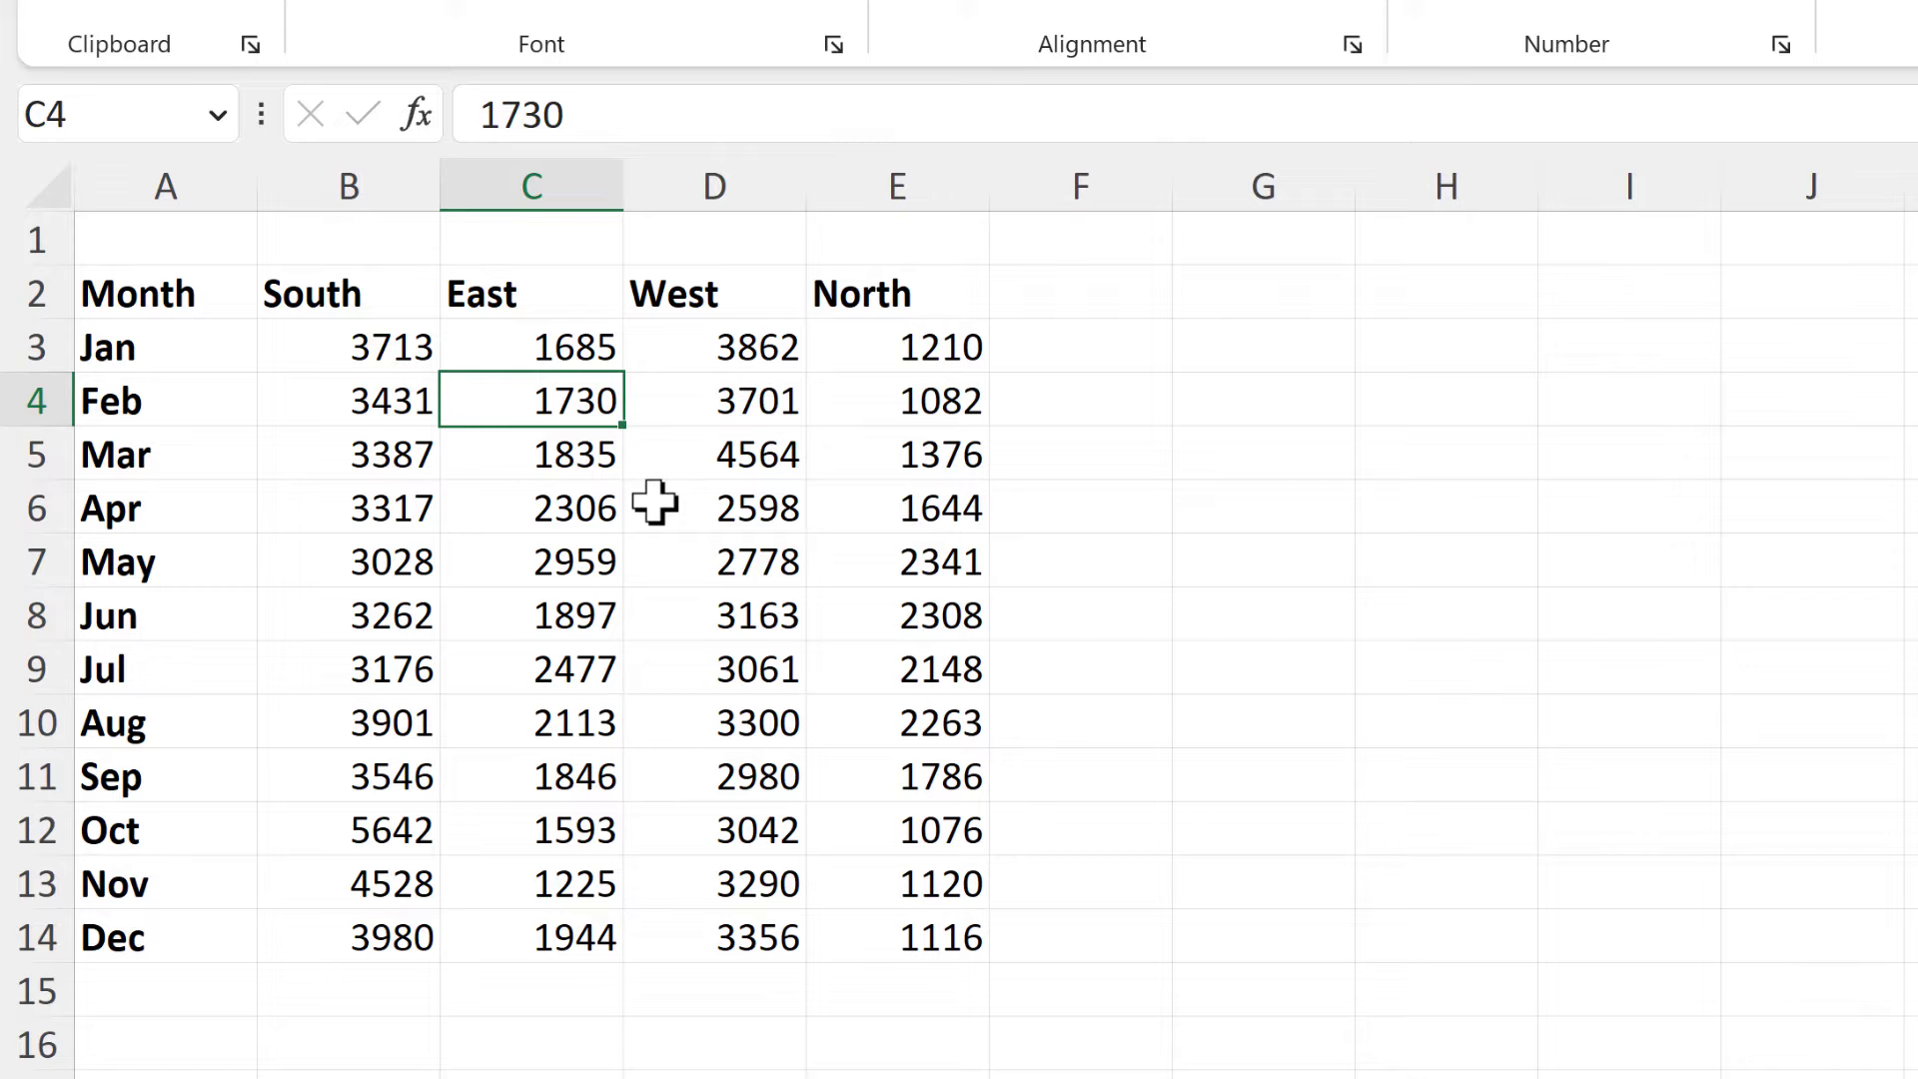
Add a custom sort list with the entries North, East, South, West, and leave the sort without applying it.
{"action": "left_click_drag", "start_coordinate": [535, 408], "coordinate": [751, 572]}
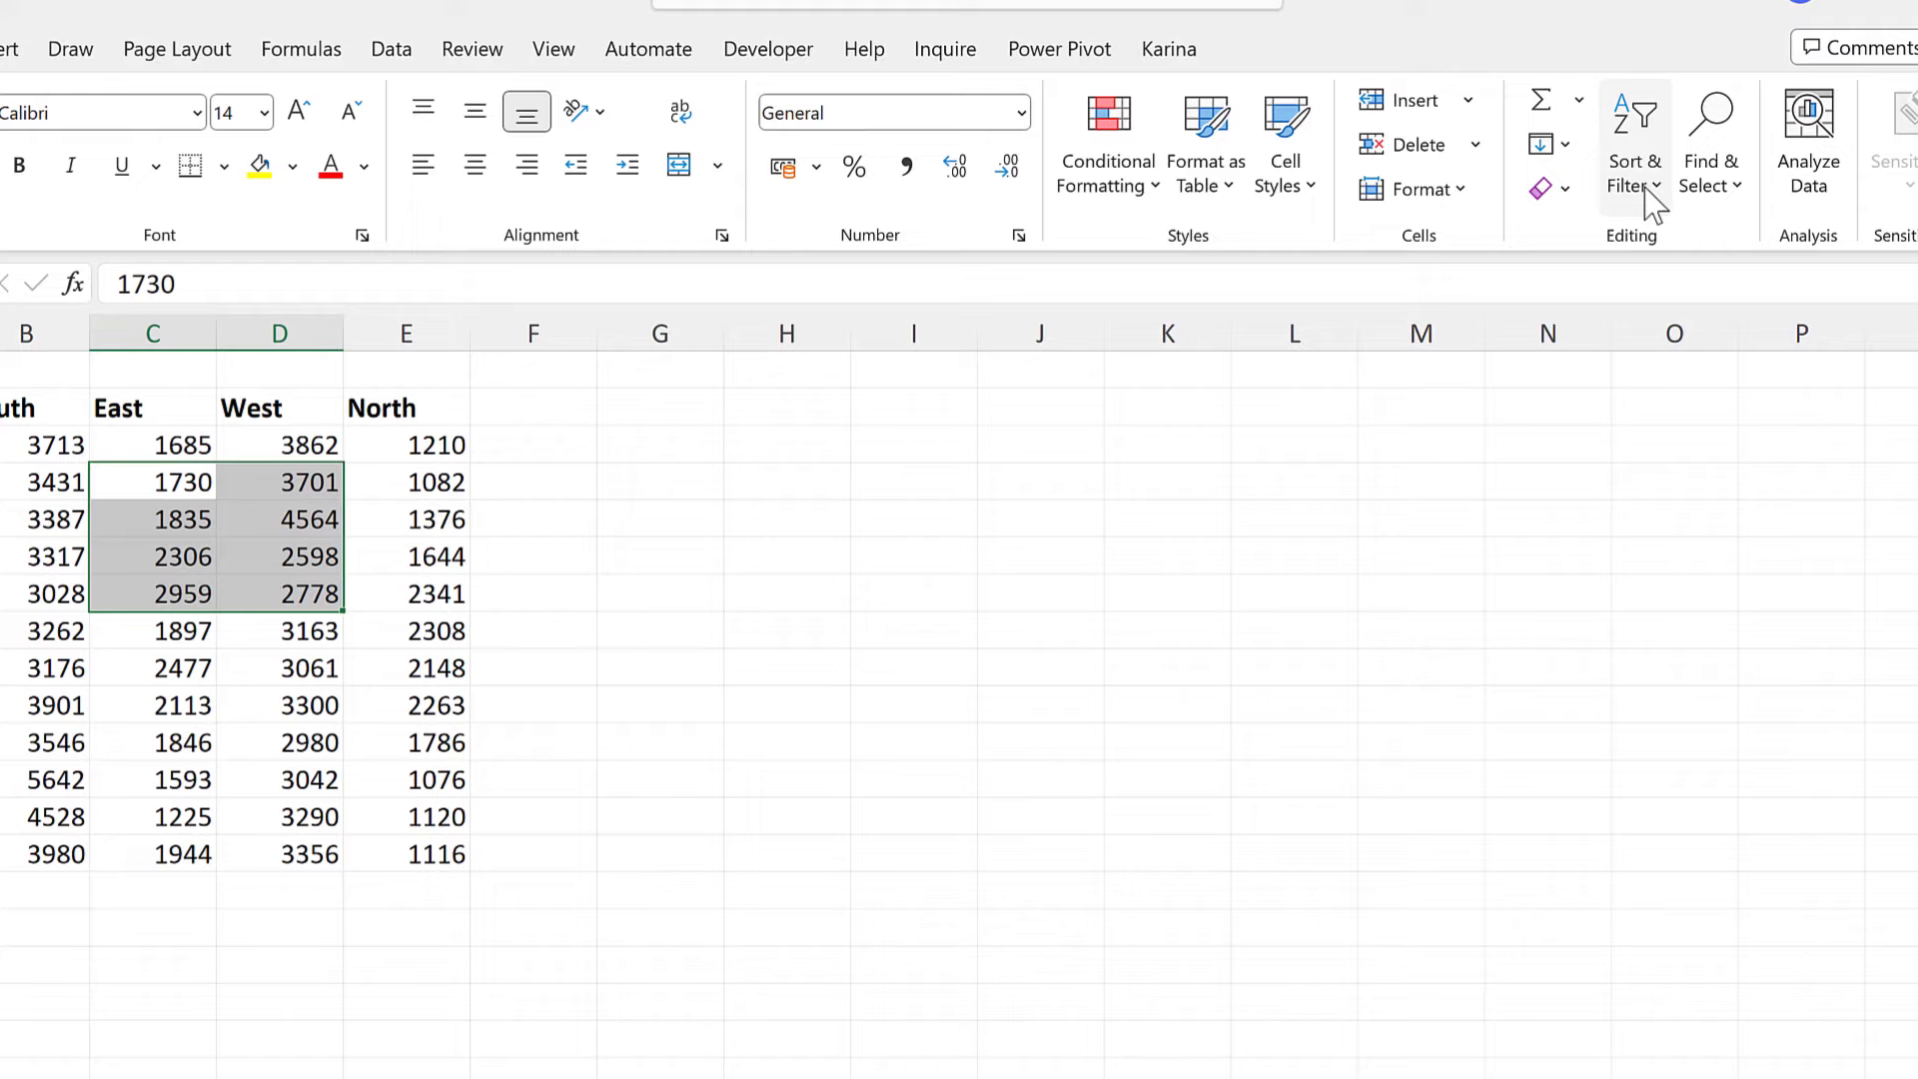
{"action": "left_click", "coordinate": [1648, 200]}
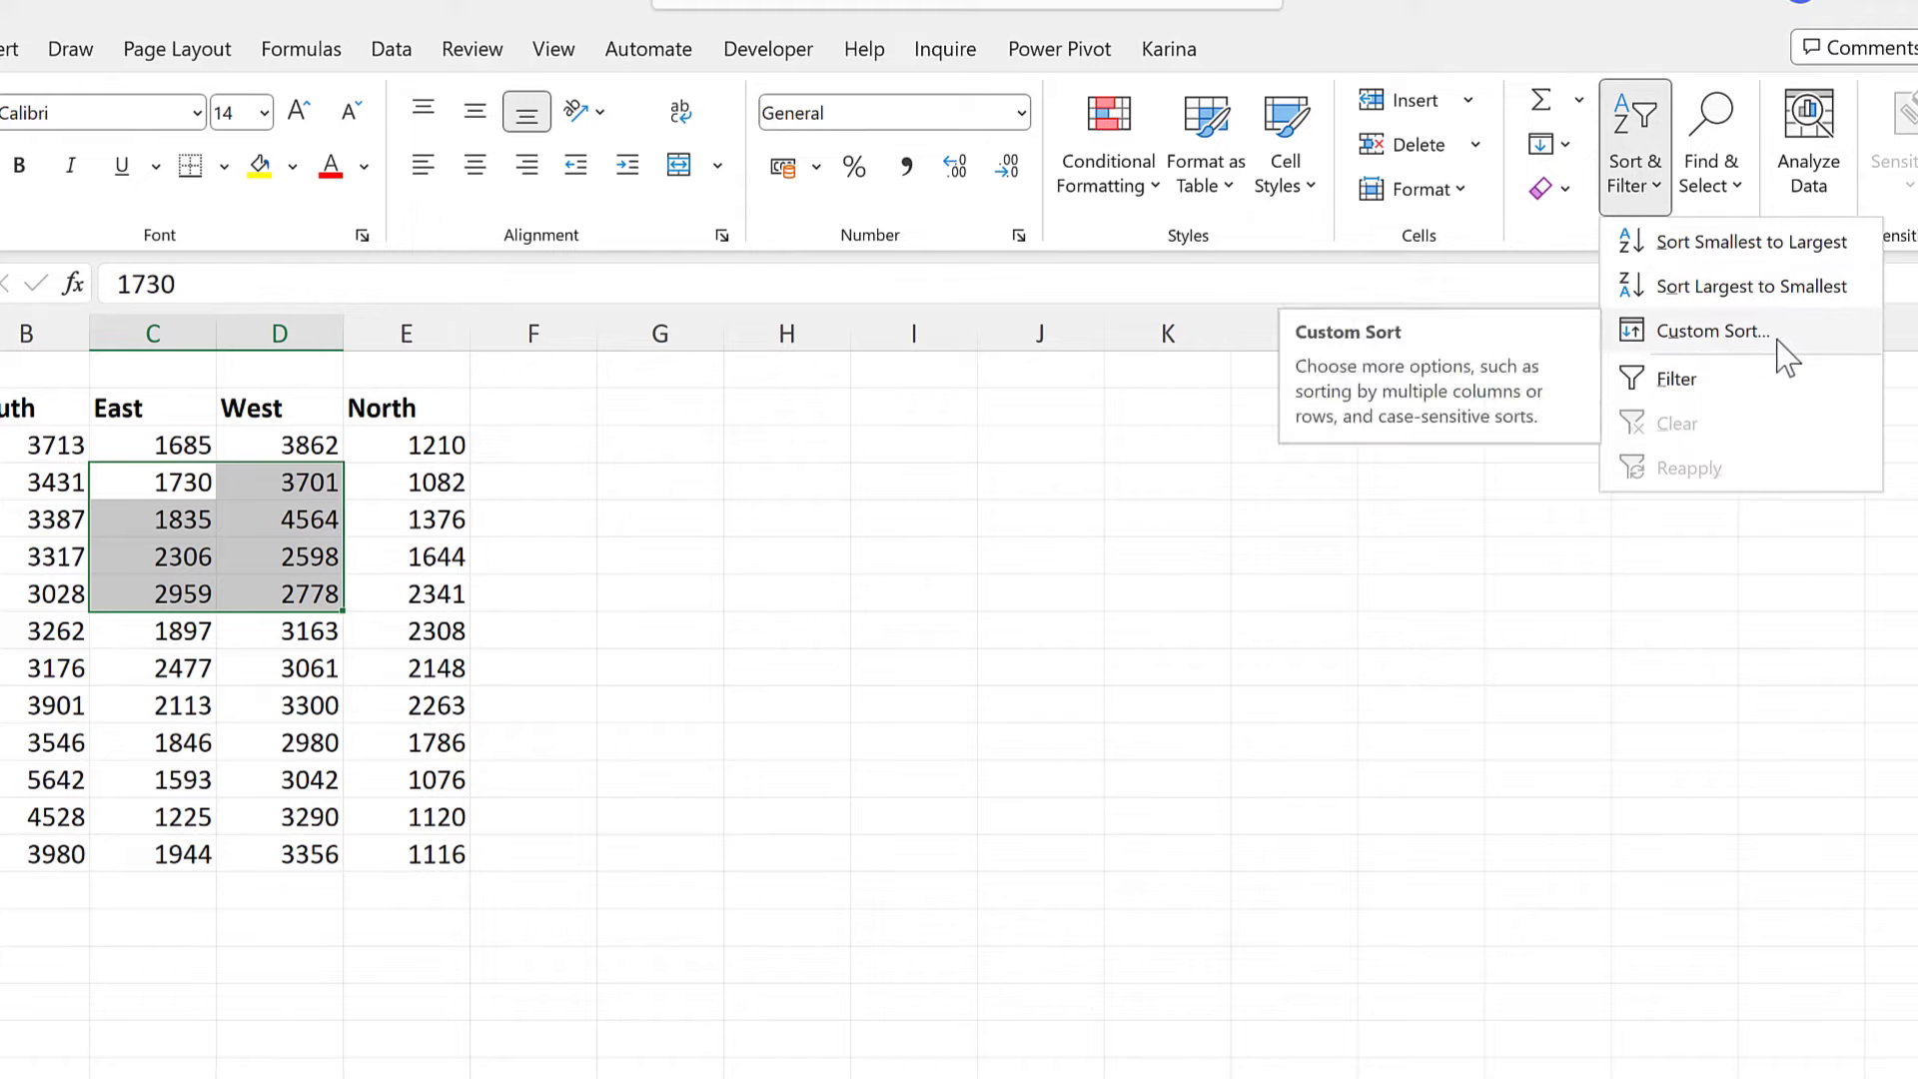
{"action": "left_click", "coordinate": [1777, 342]}
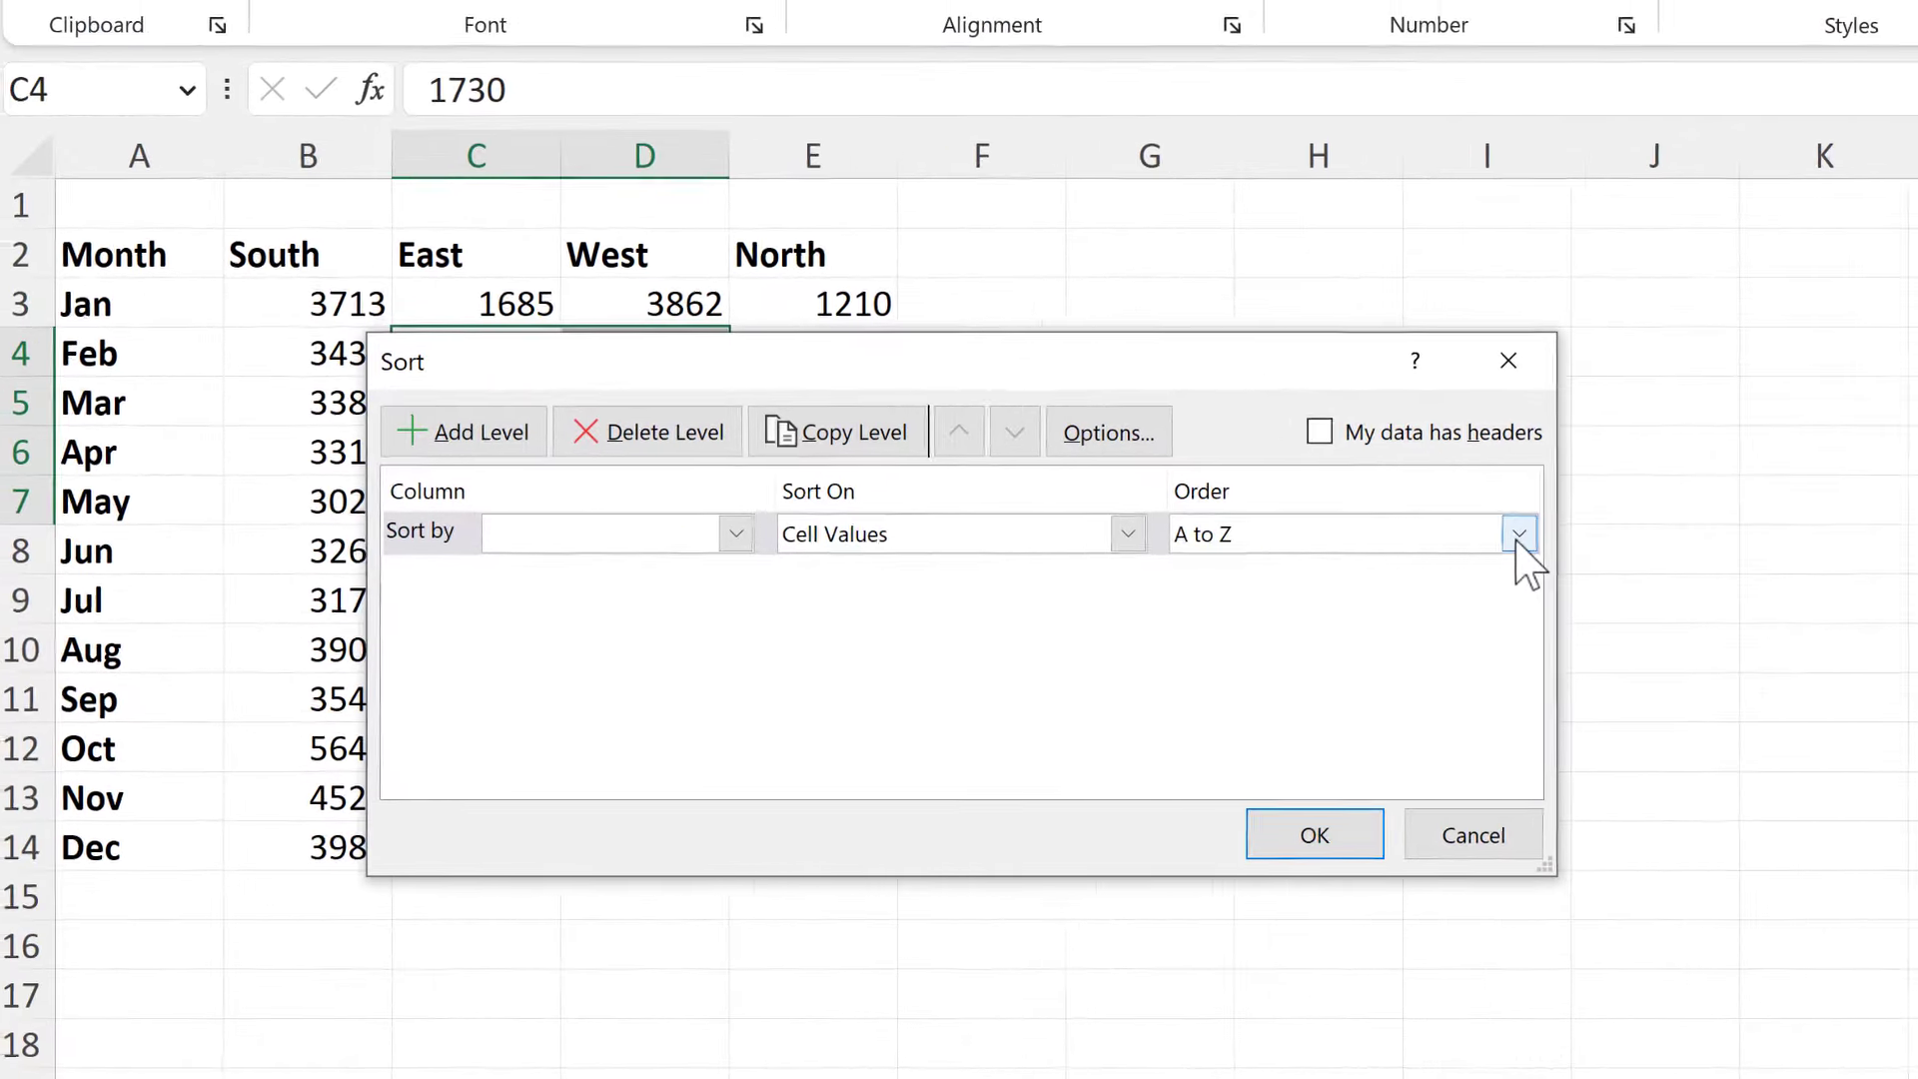
{"action": "left_click", "coordinate": [1518, 534]}
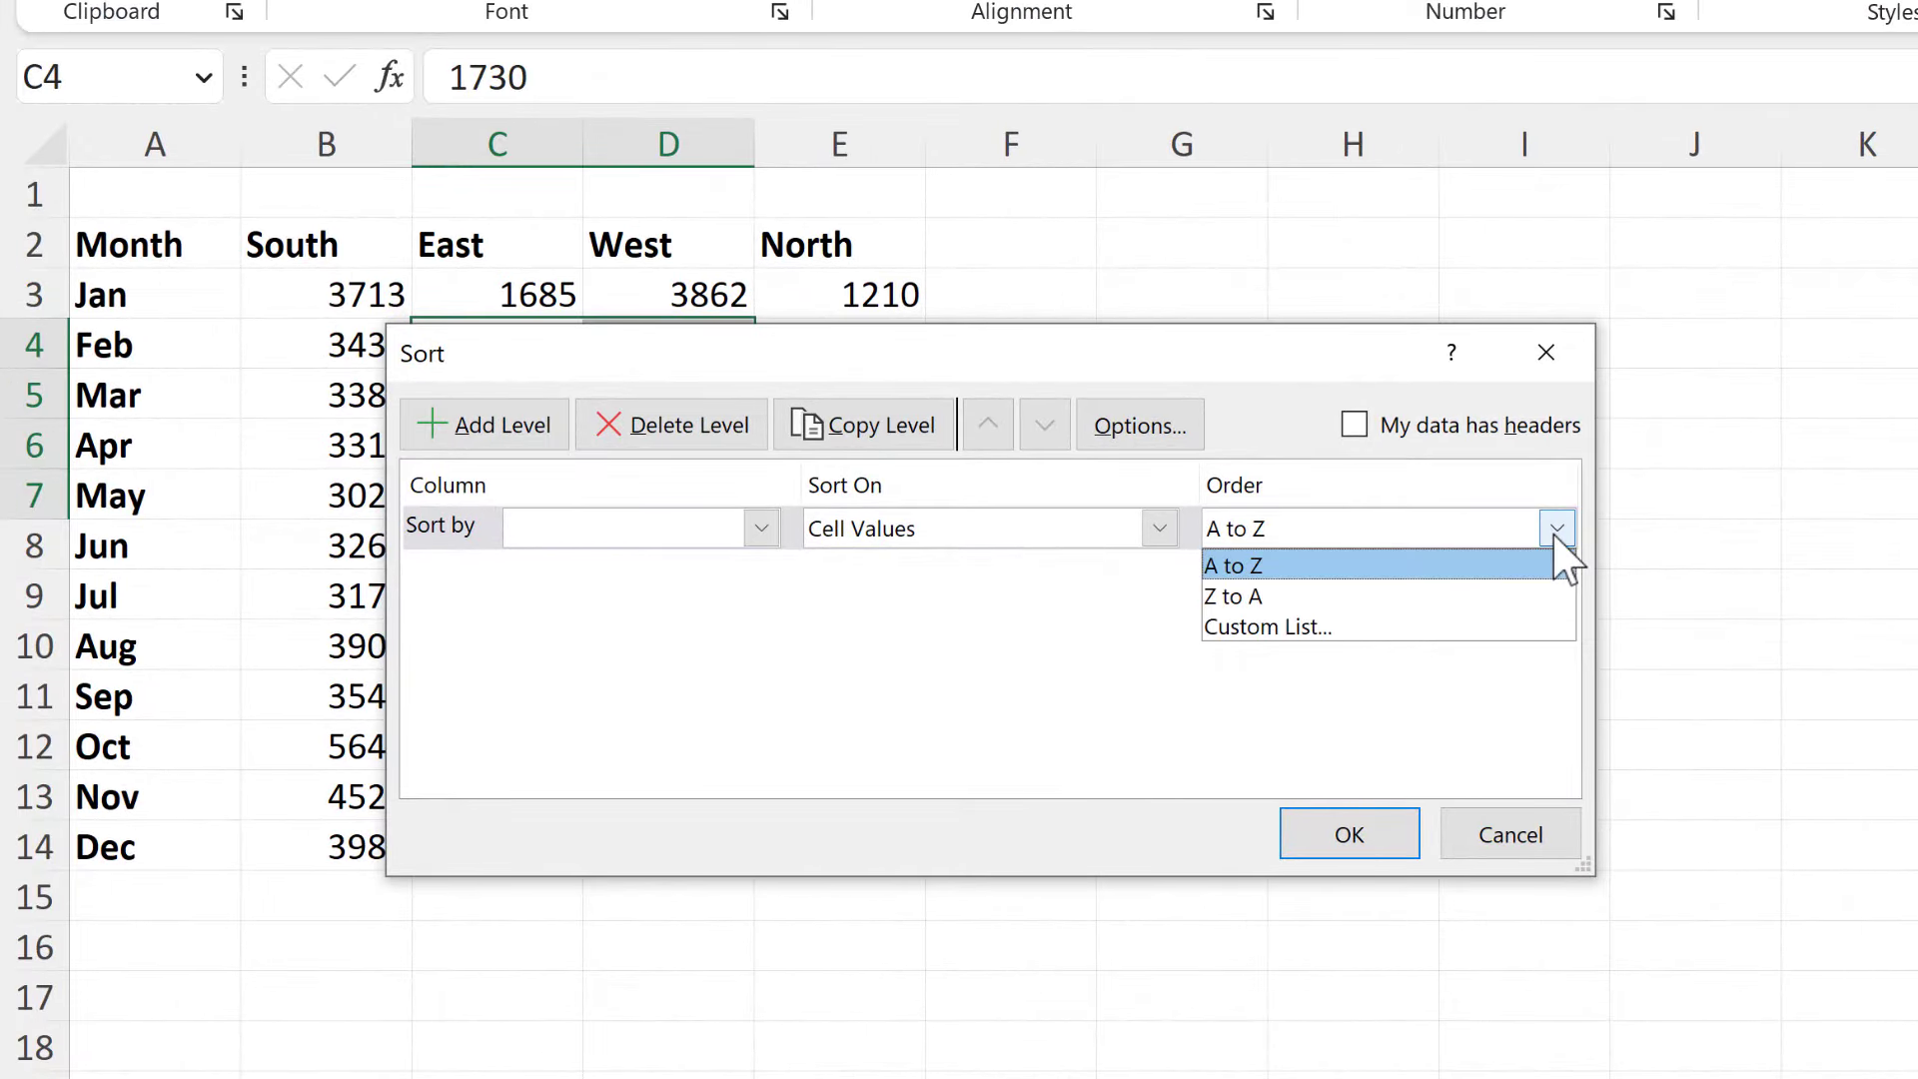
{"action": "left_click", "coordinate": [1393, 627]}
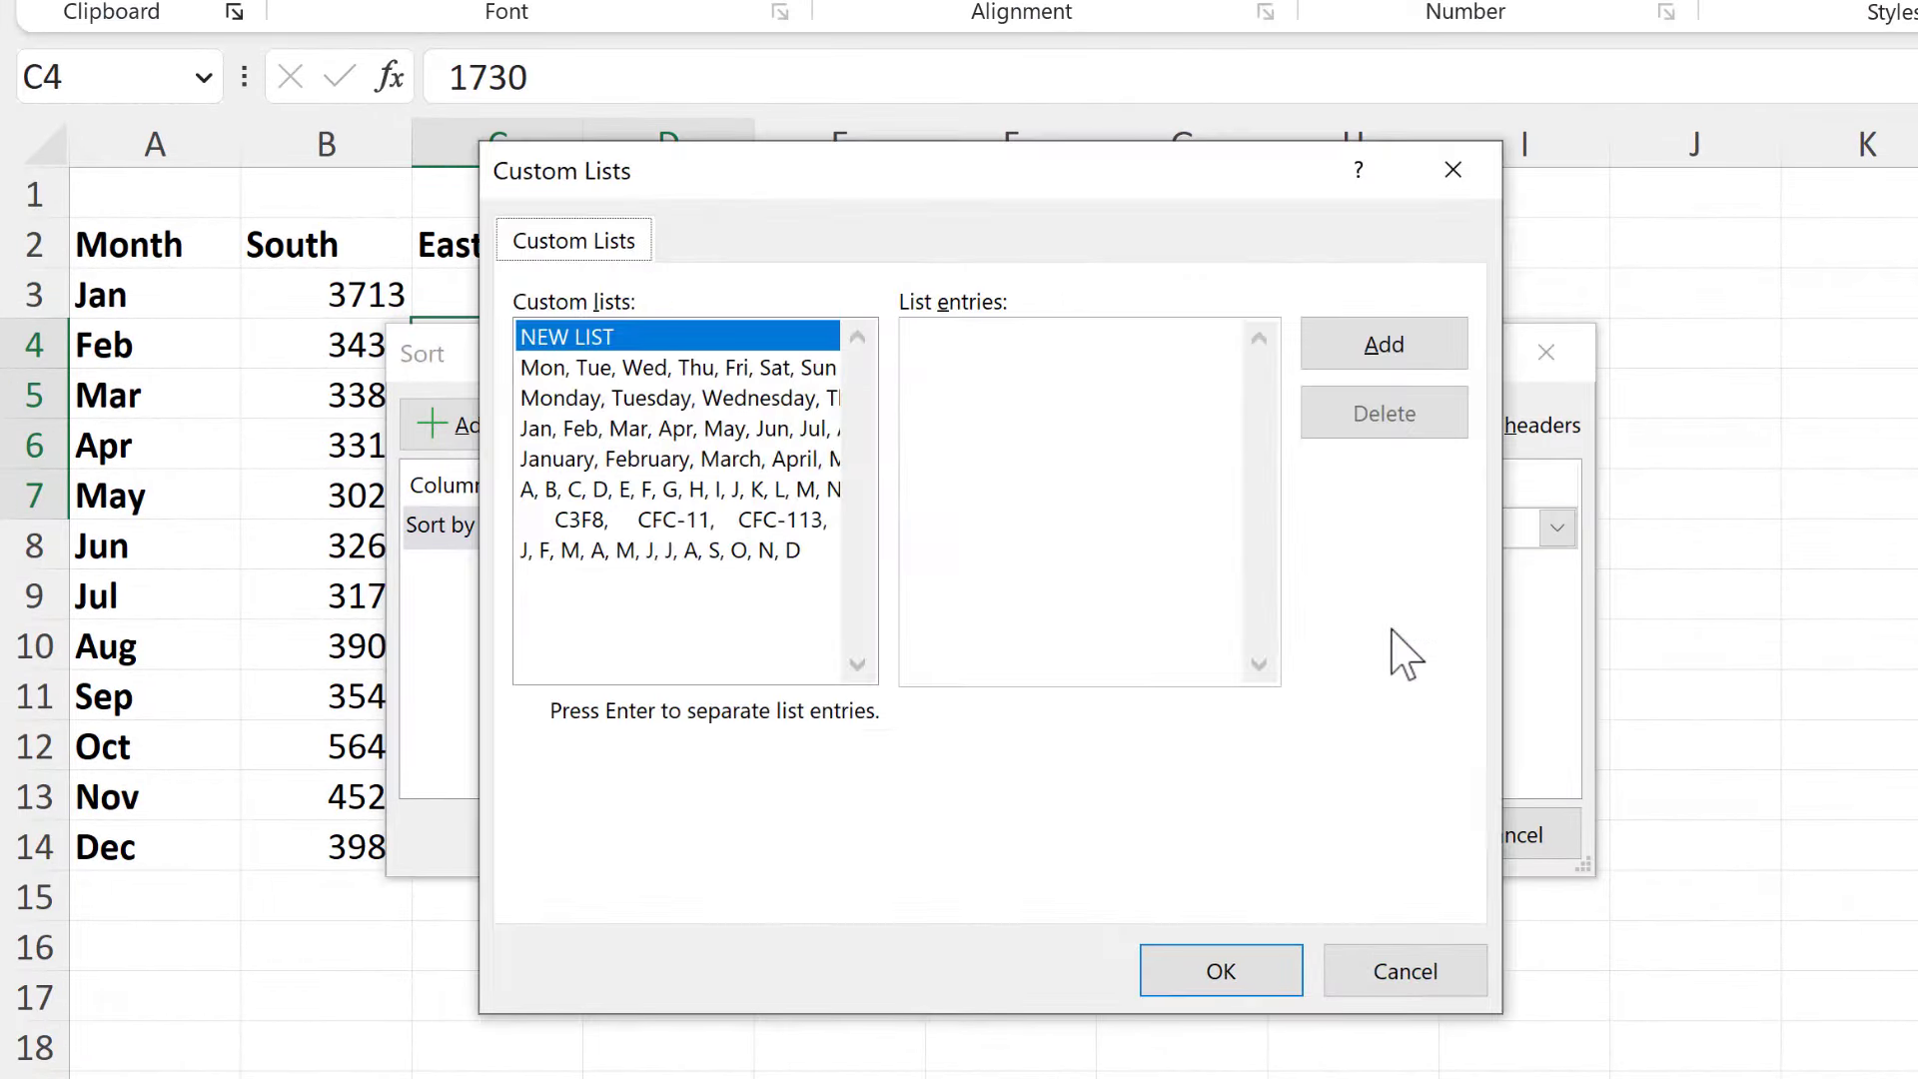
{"action": "left_click", "coordinate": [1019, 375]}
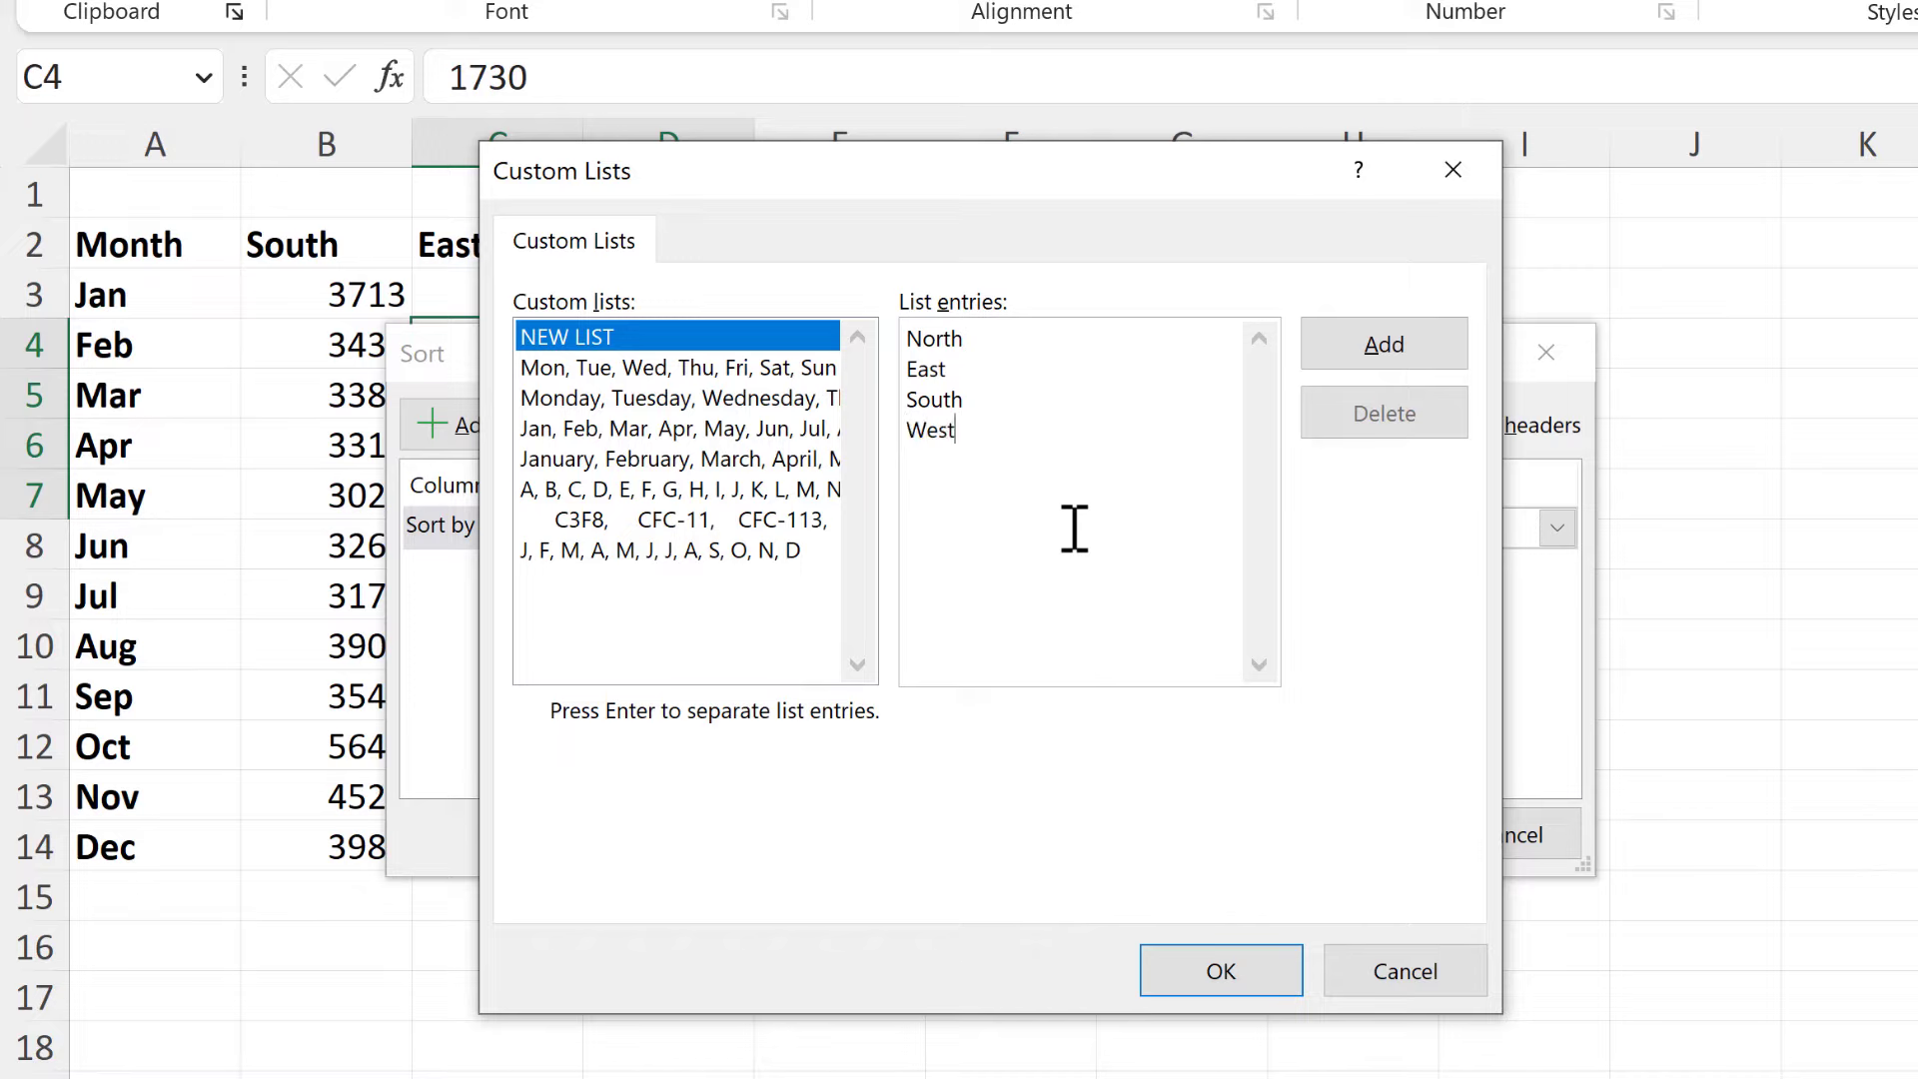
{"action": "left_click", "coordinate": [1384, 346]}
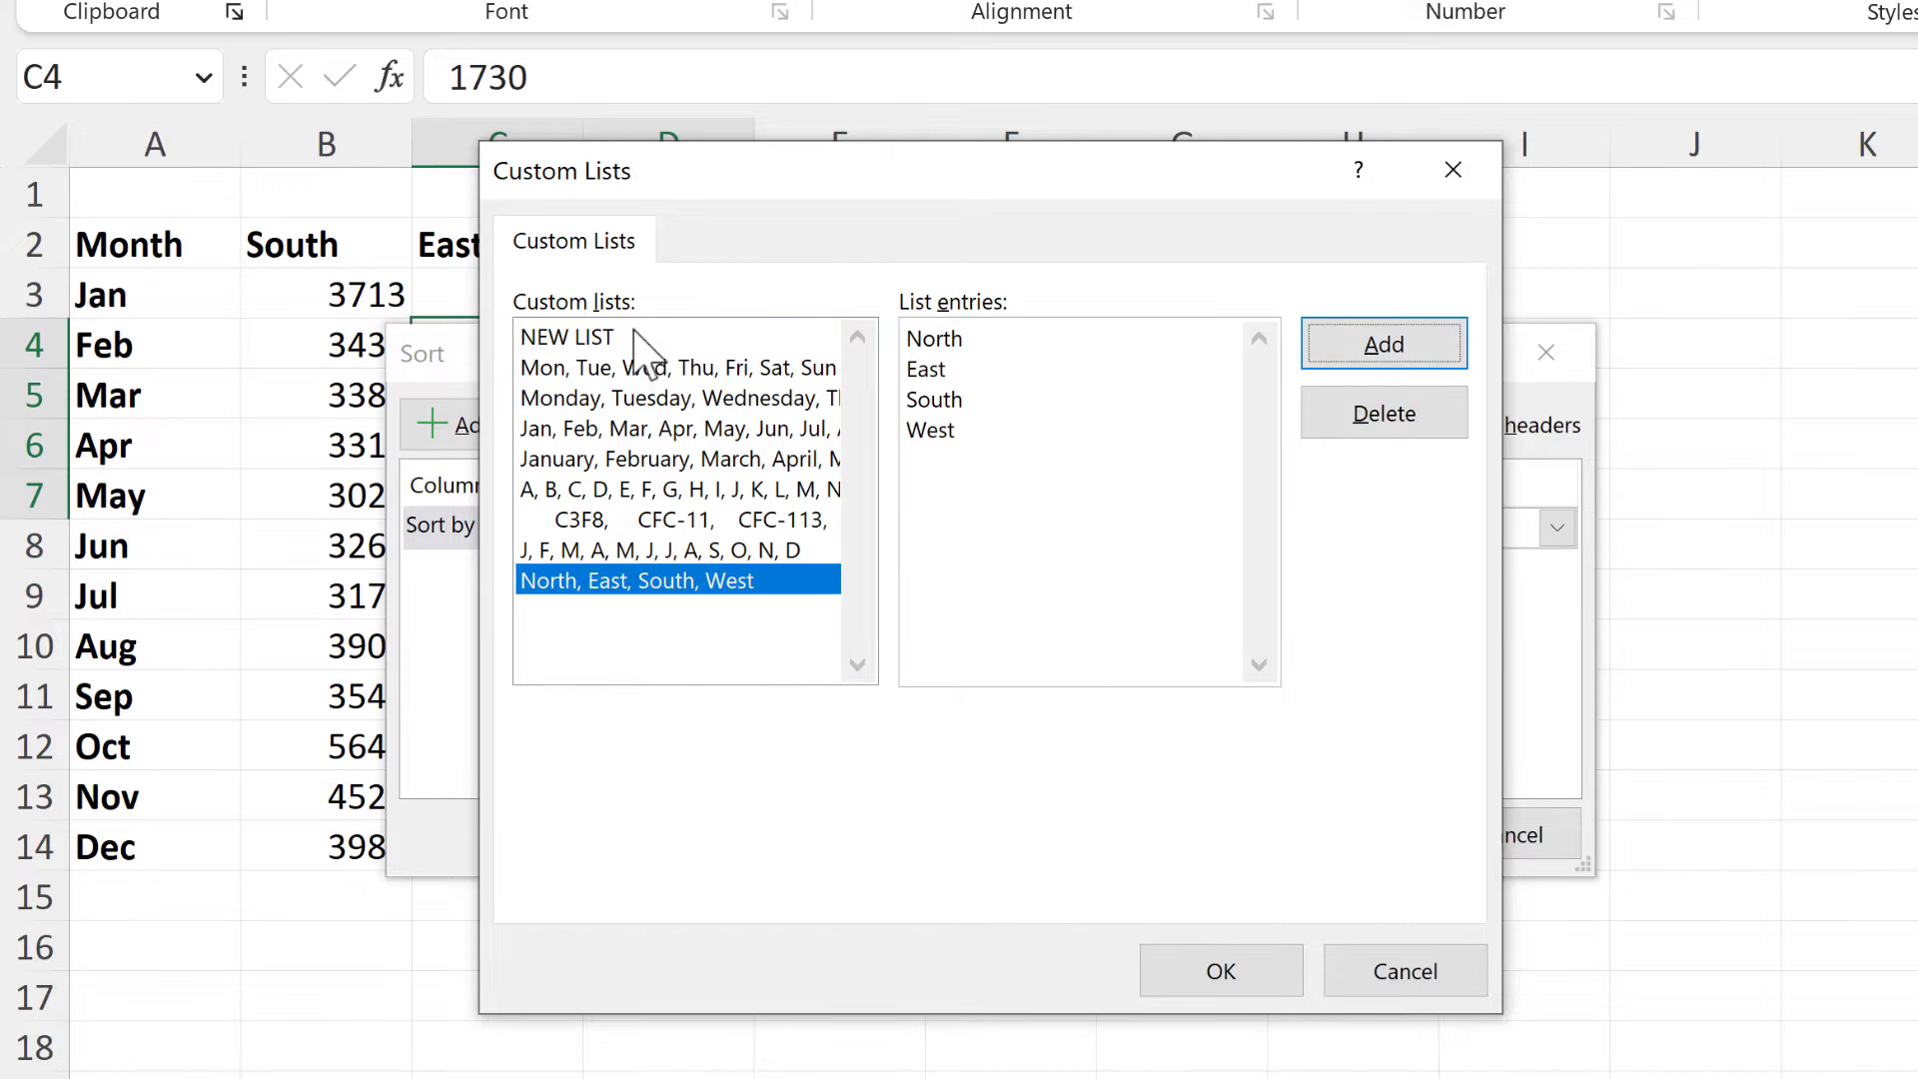
{"action": "left_click", "coordinate": [1224, 974]}
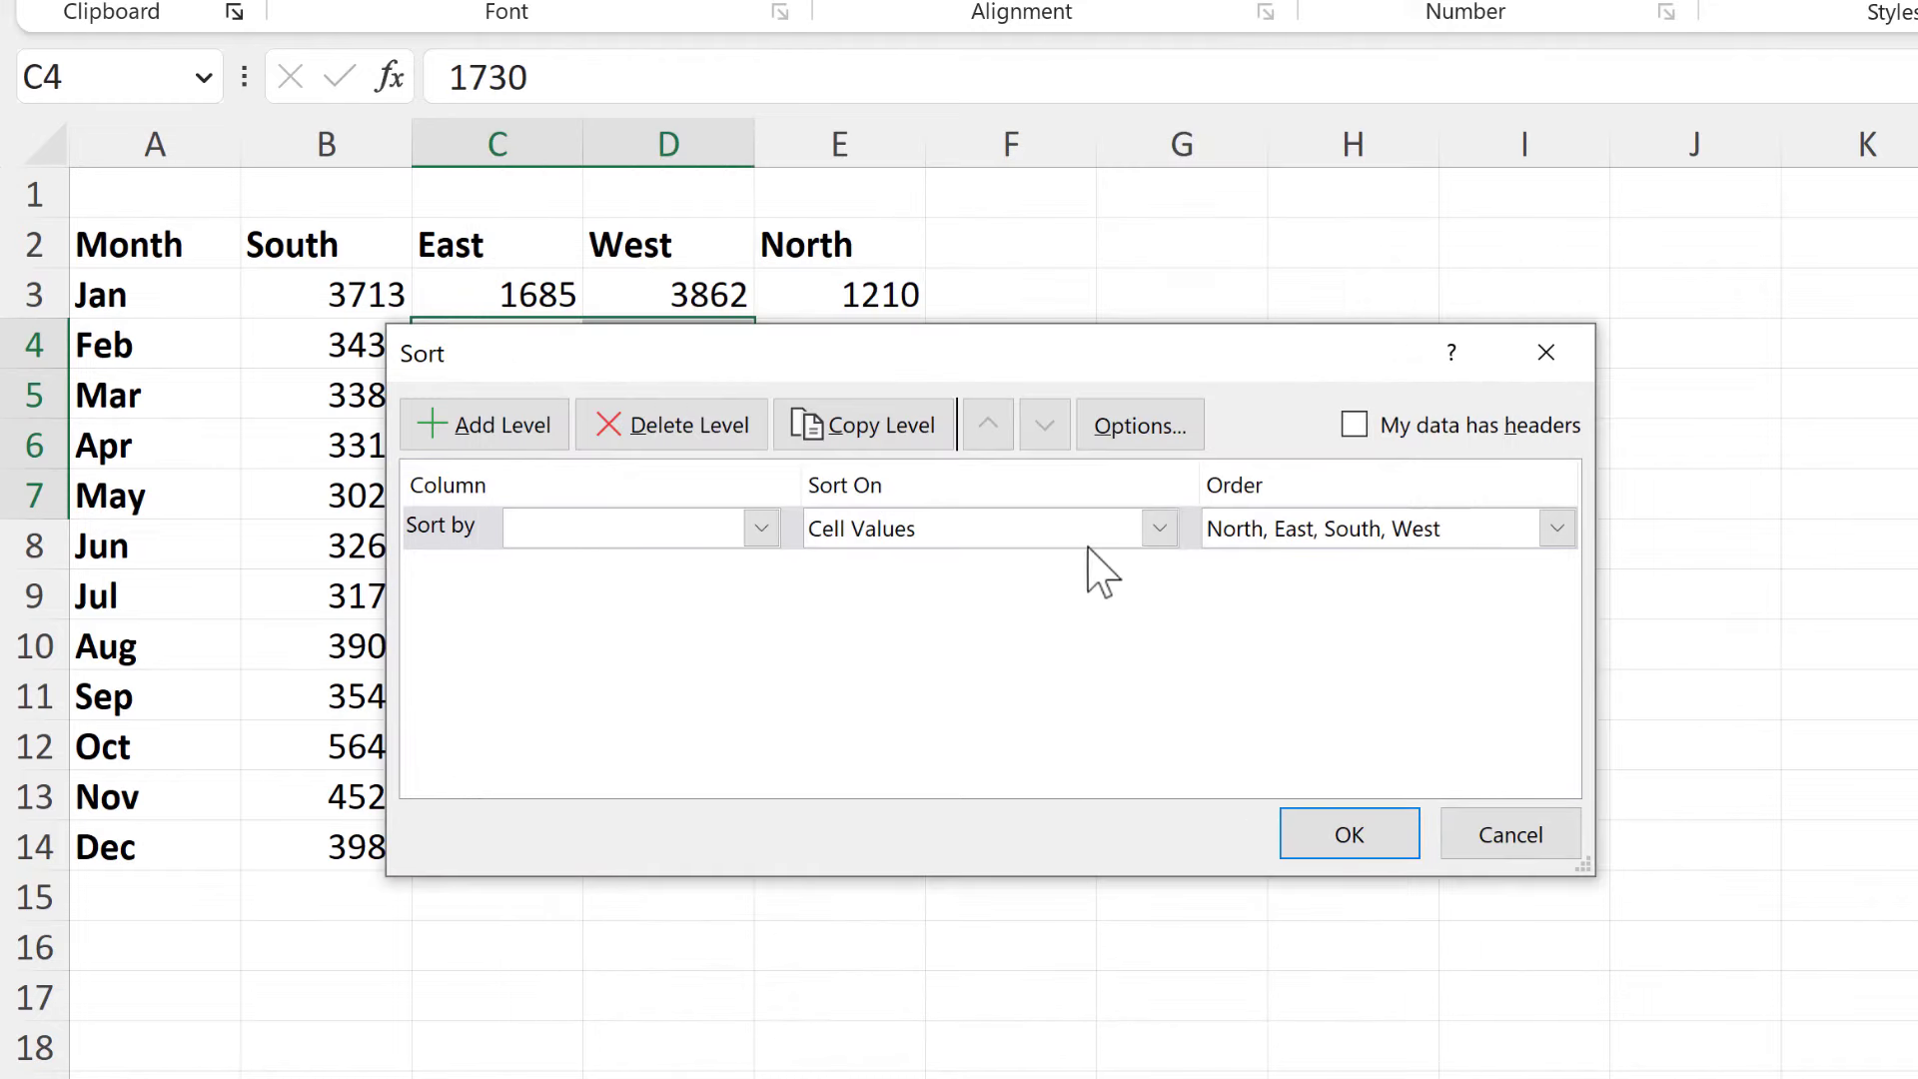
{"action": "left_click", "coordinate": [1530, 837]}
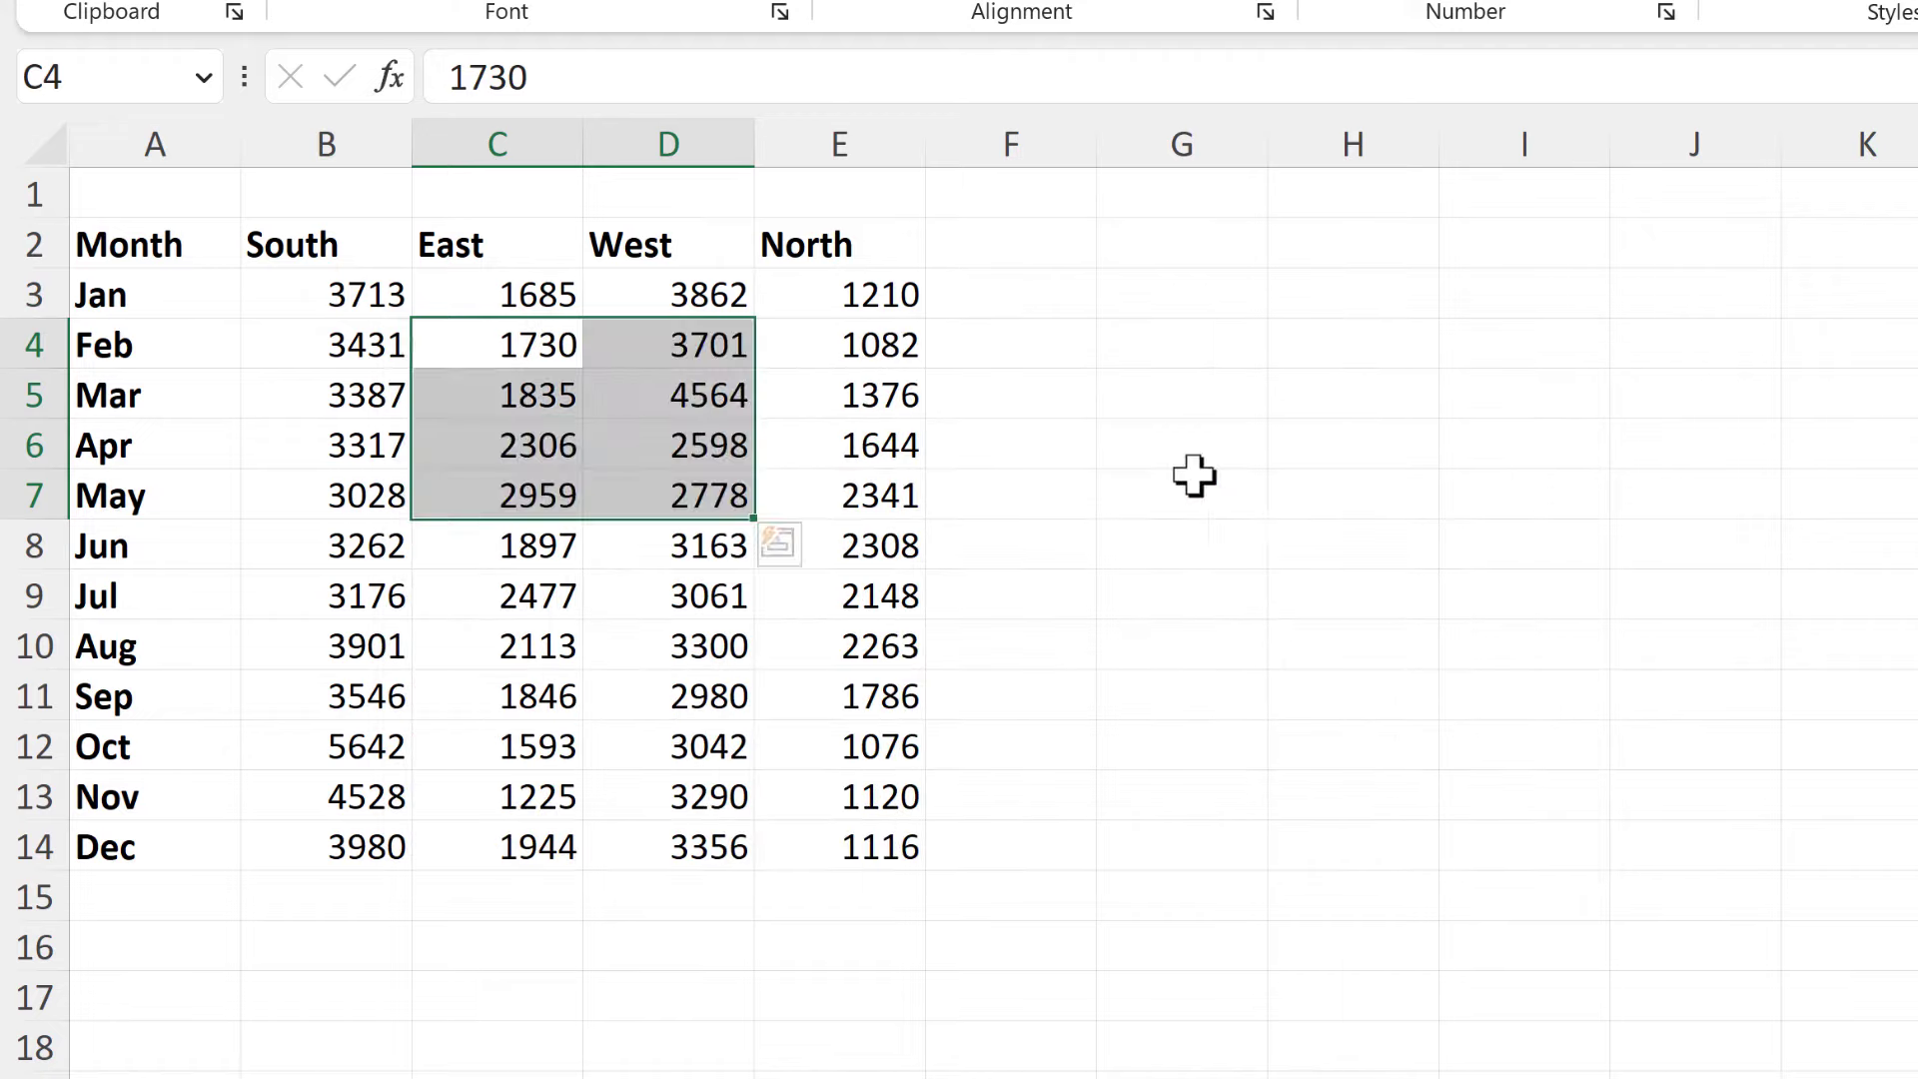
Start a custom sort on B2:E14 and set its order to the custom list North, East, South, West.
{"action": "left_click", "coordinate": [1190, 476]}
{"action": "left_click_drag", "start_coordinate": [312, 249], "coordinate": [871, 847]}
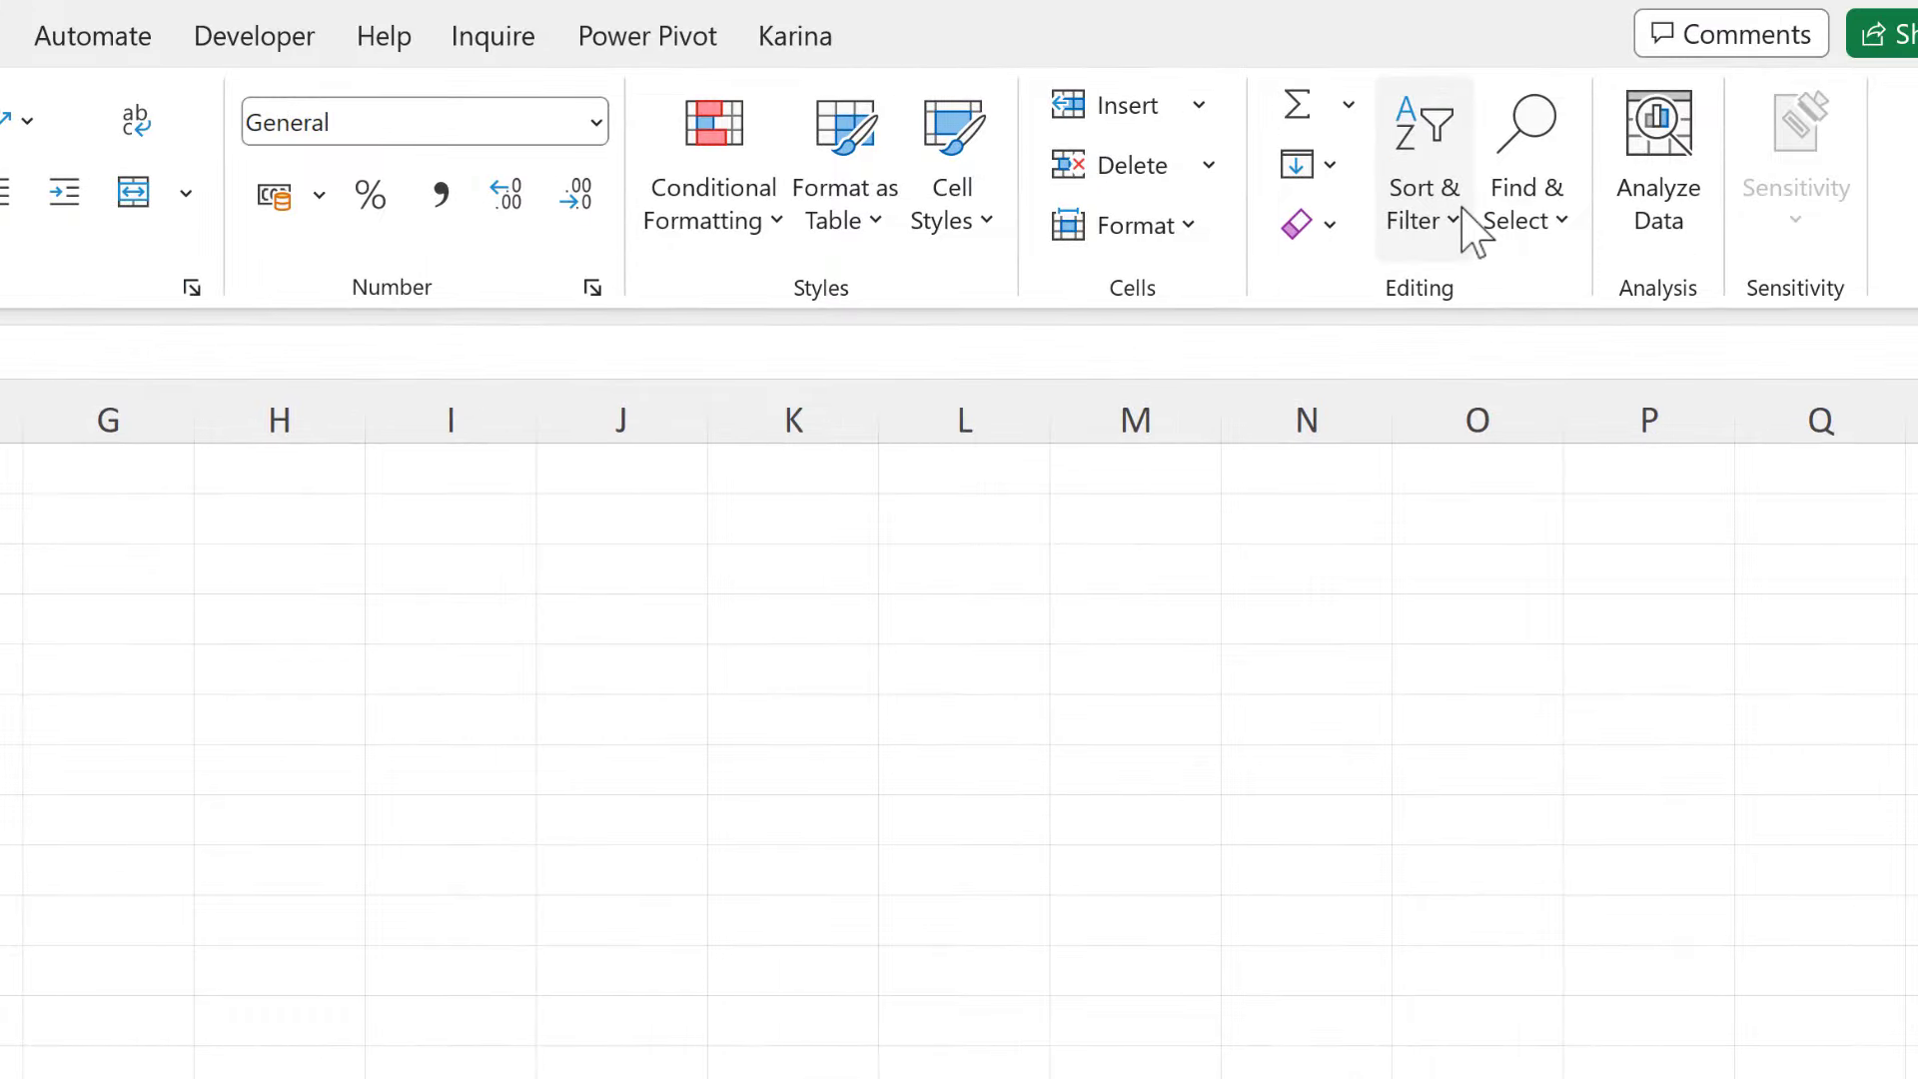
{"action": "left_click", "coordinate": [1467, 222]}
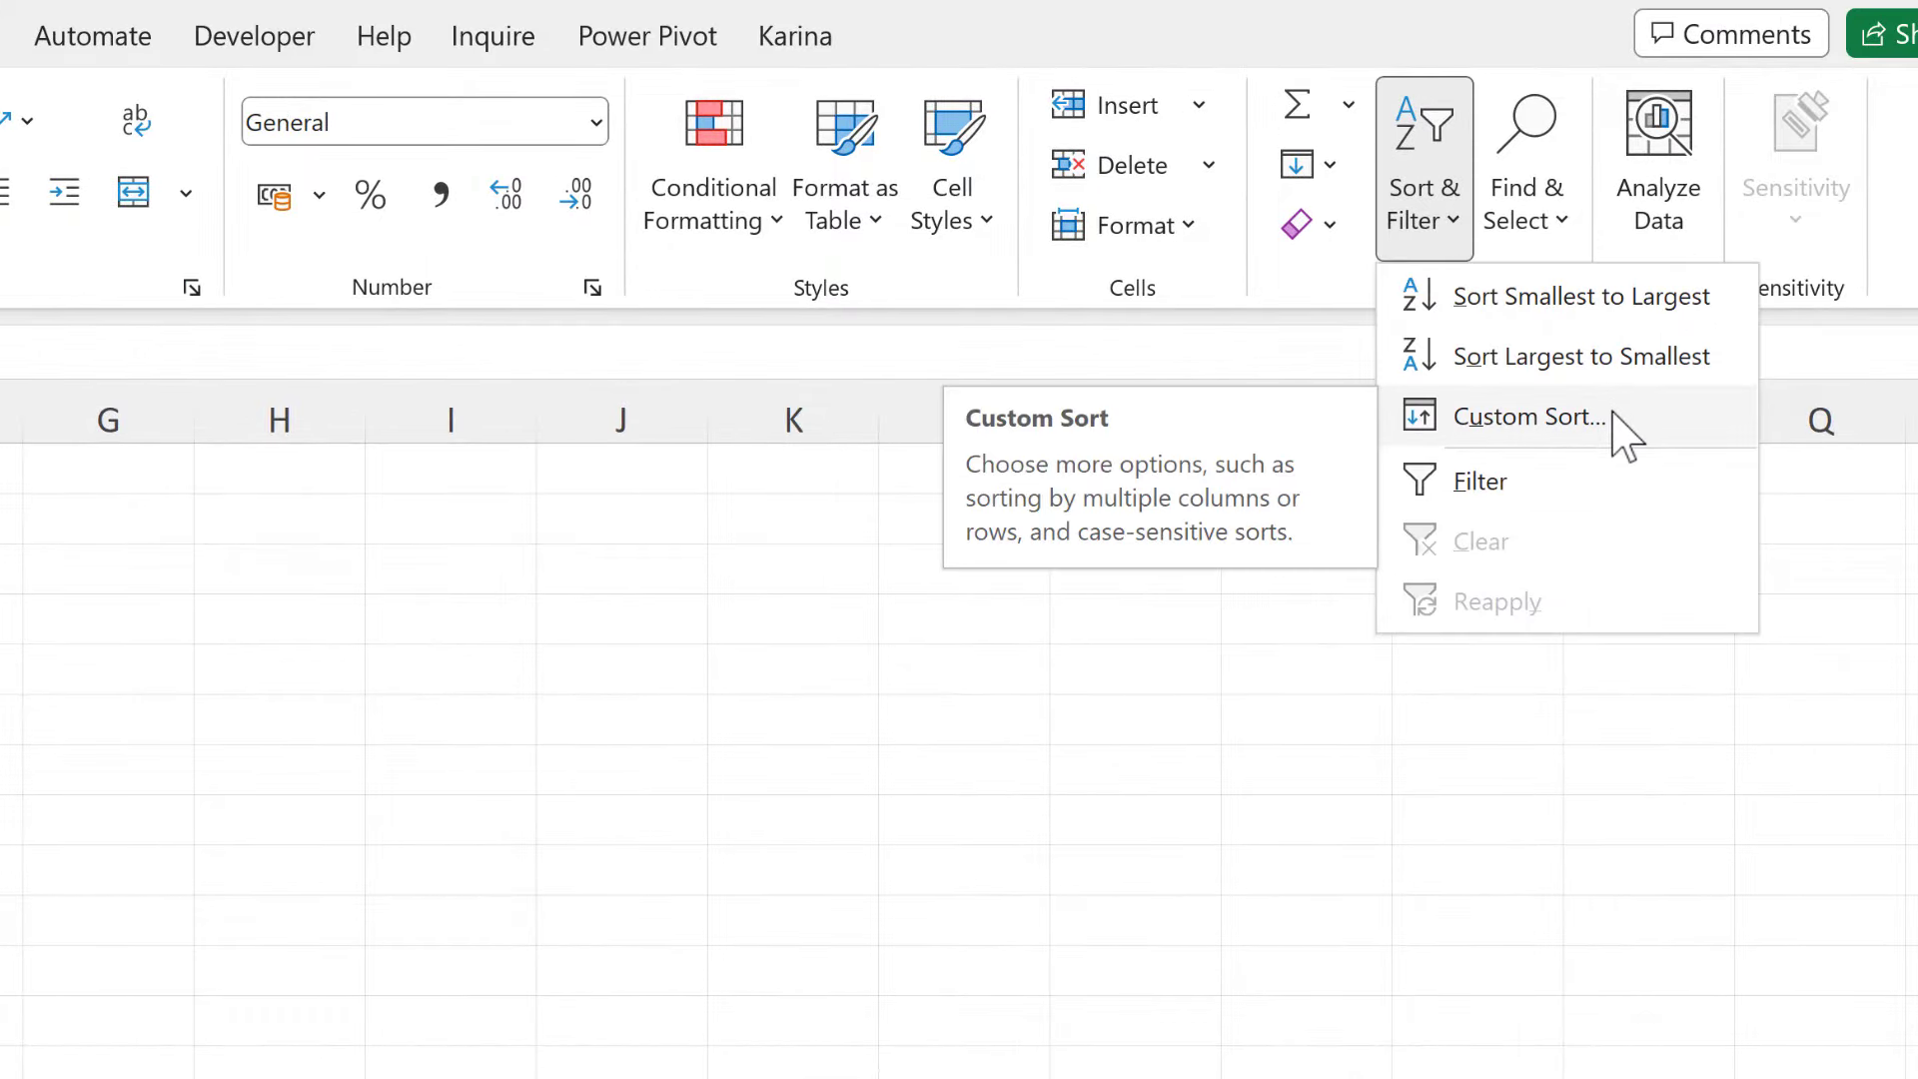
{"action": "left_click", "coordinate": [1528, 416]}
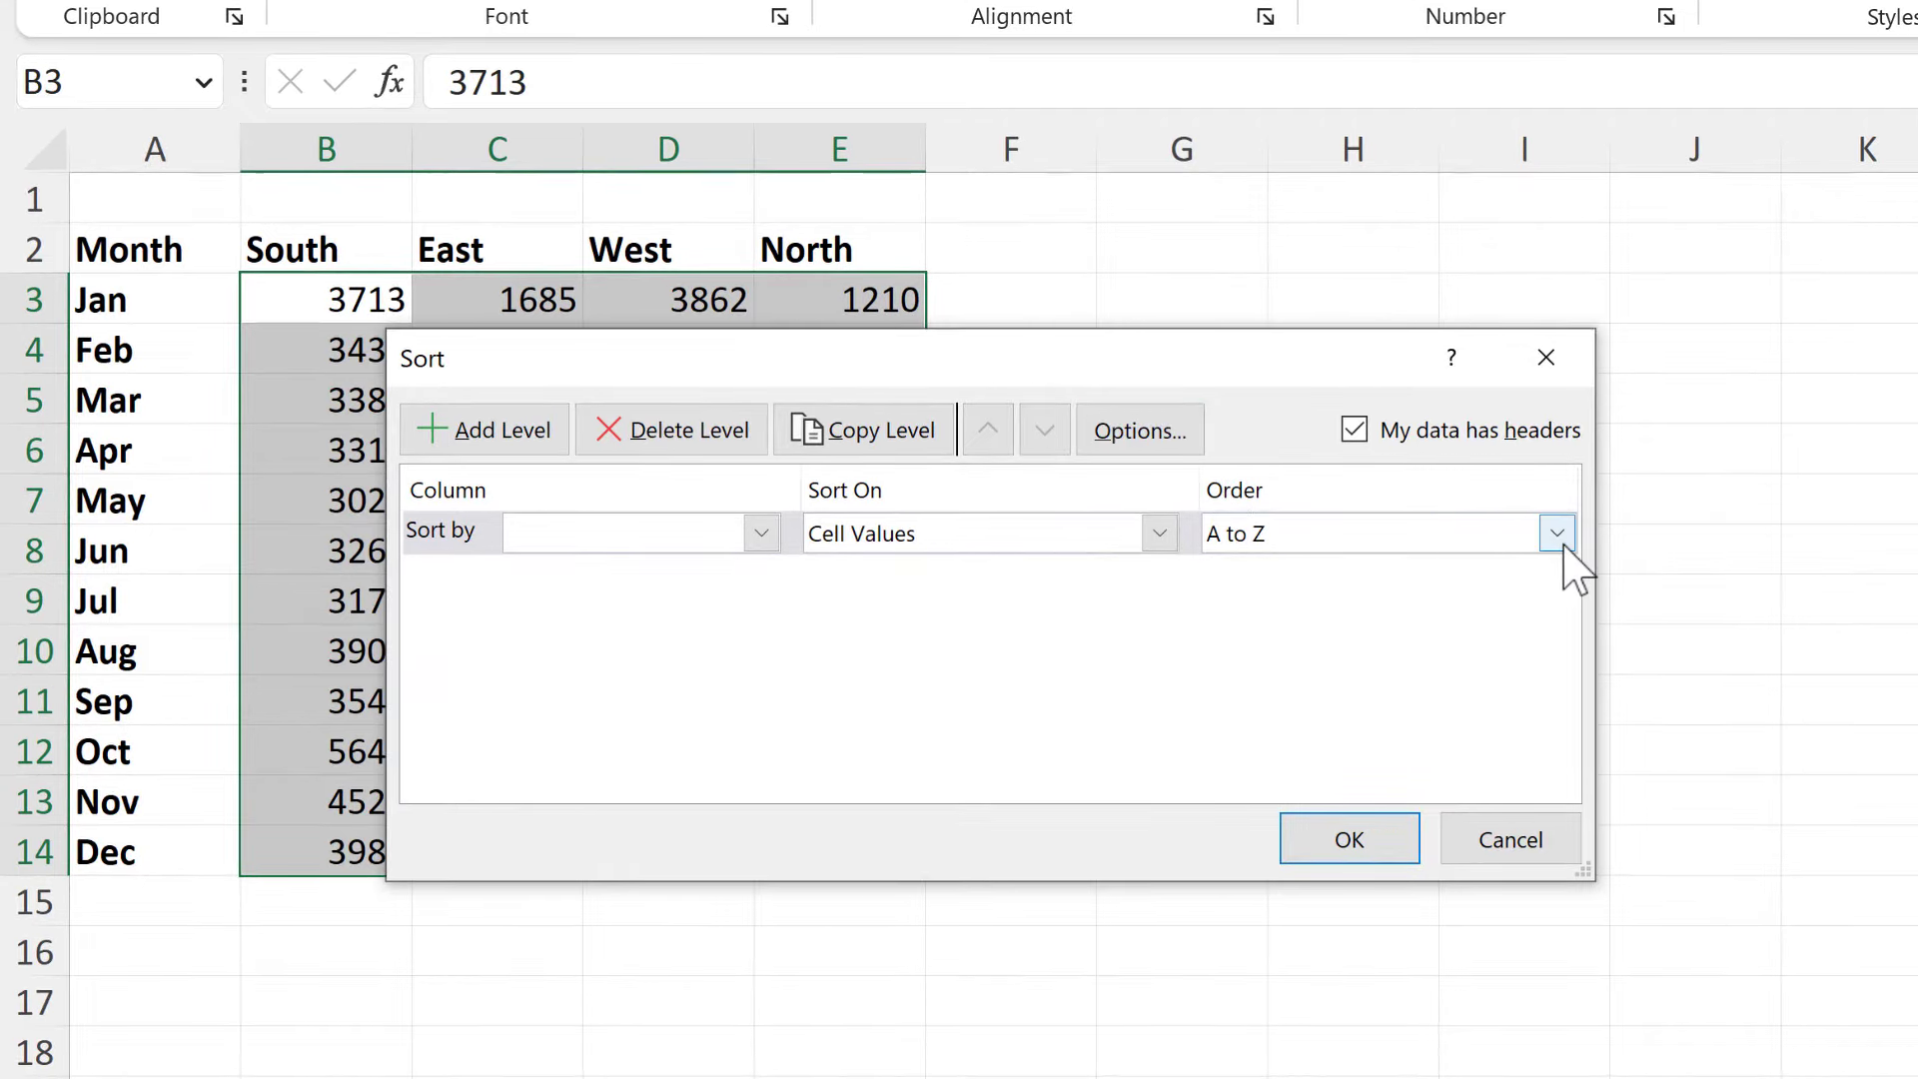
{"action": "left_click", "coordinate": [1563, 543]}
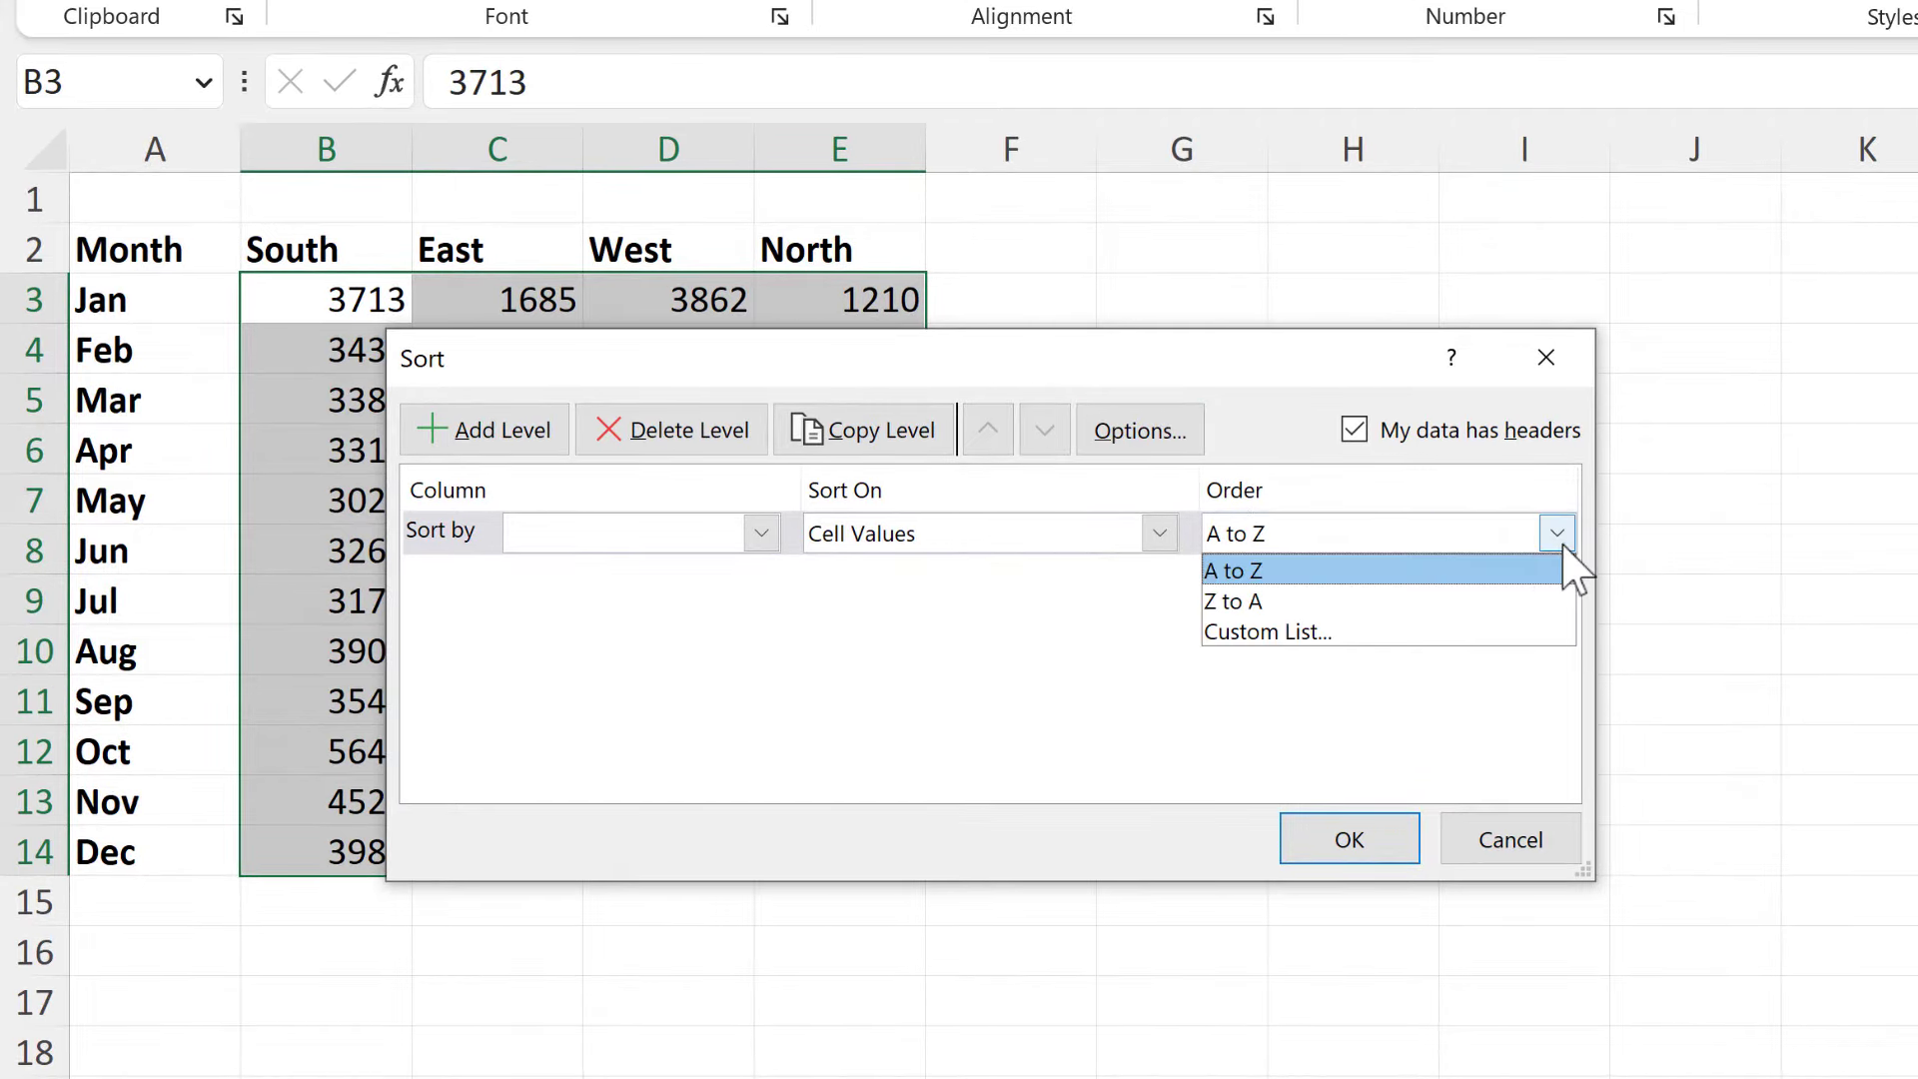
{"action": "left_click", "coordinate": [1378, 632]}
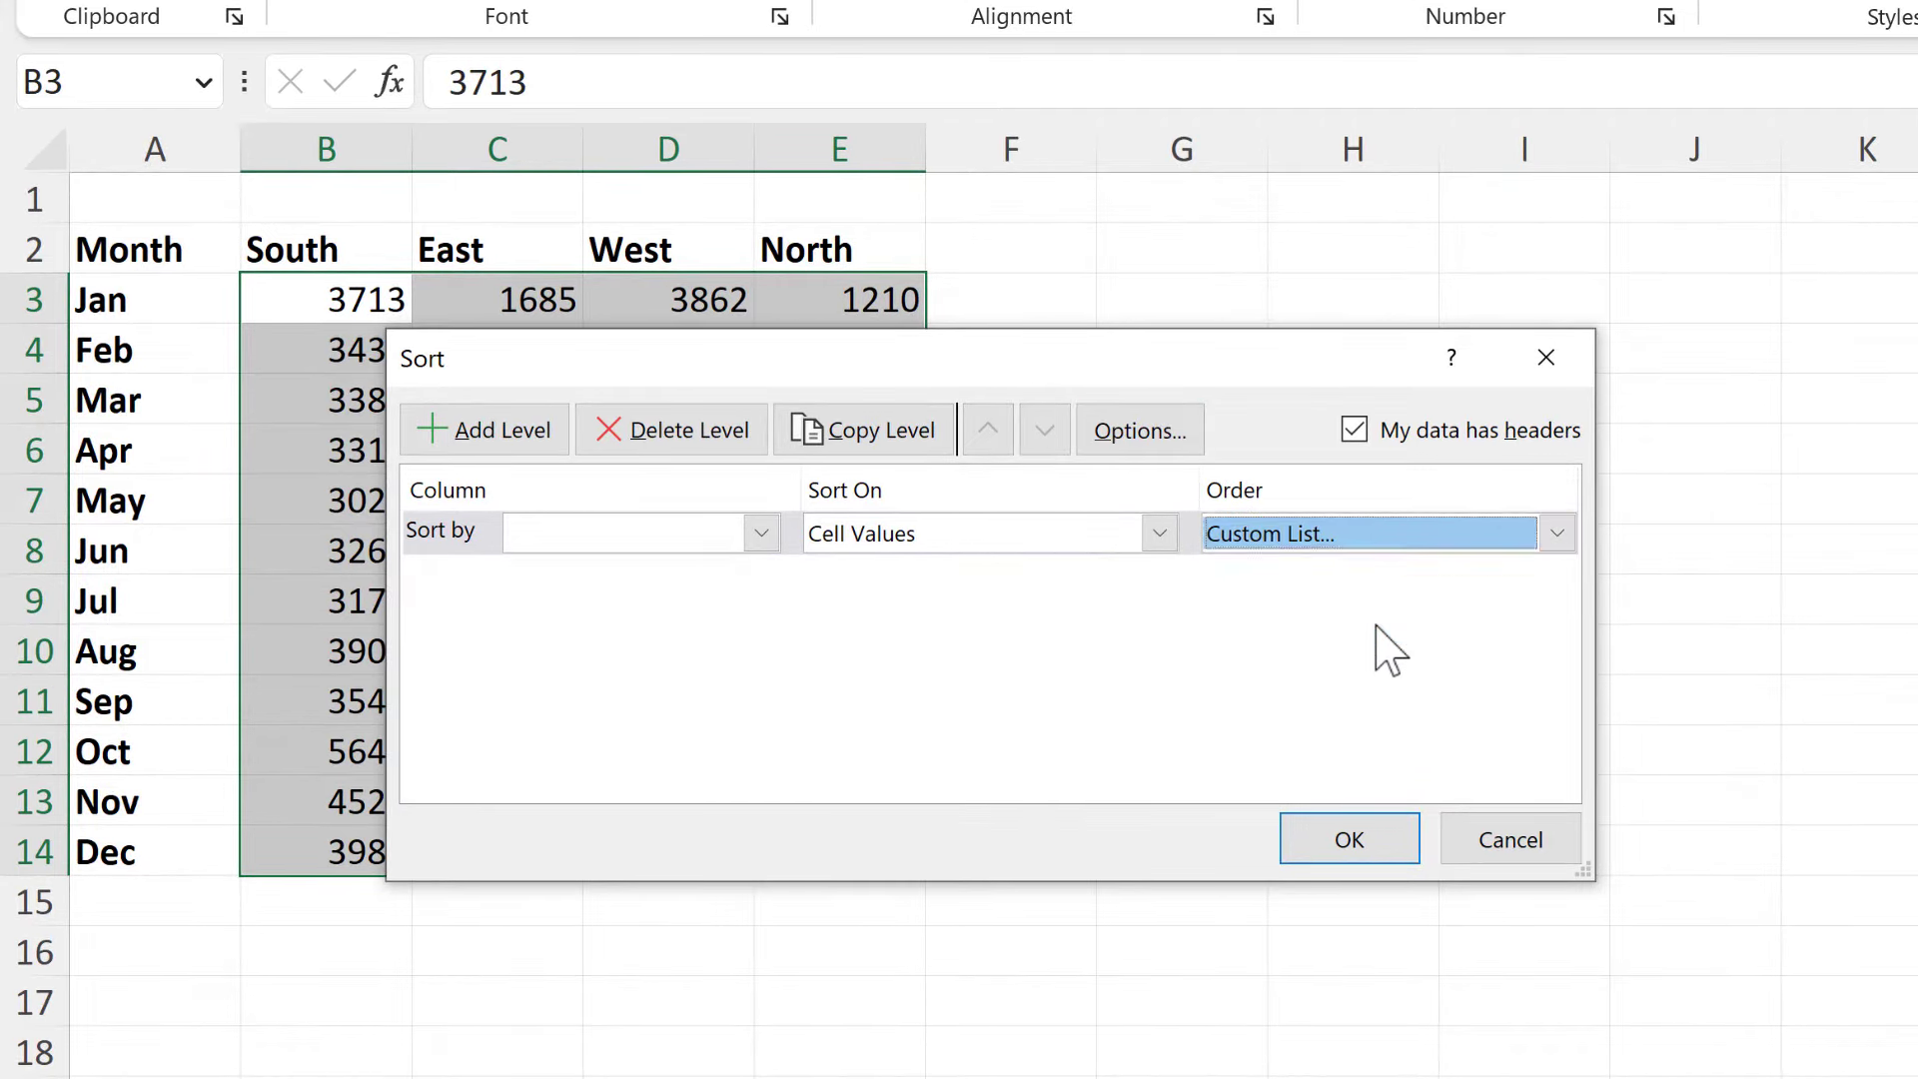
{"action": "left_click", "coordinate": [734, 589]}
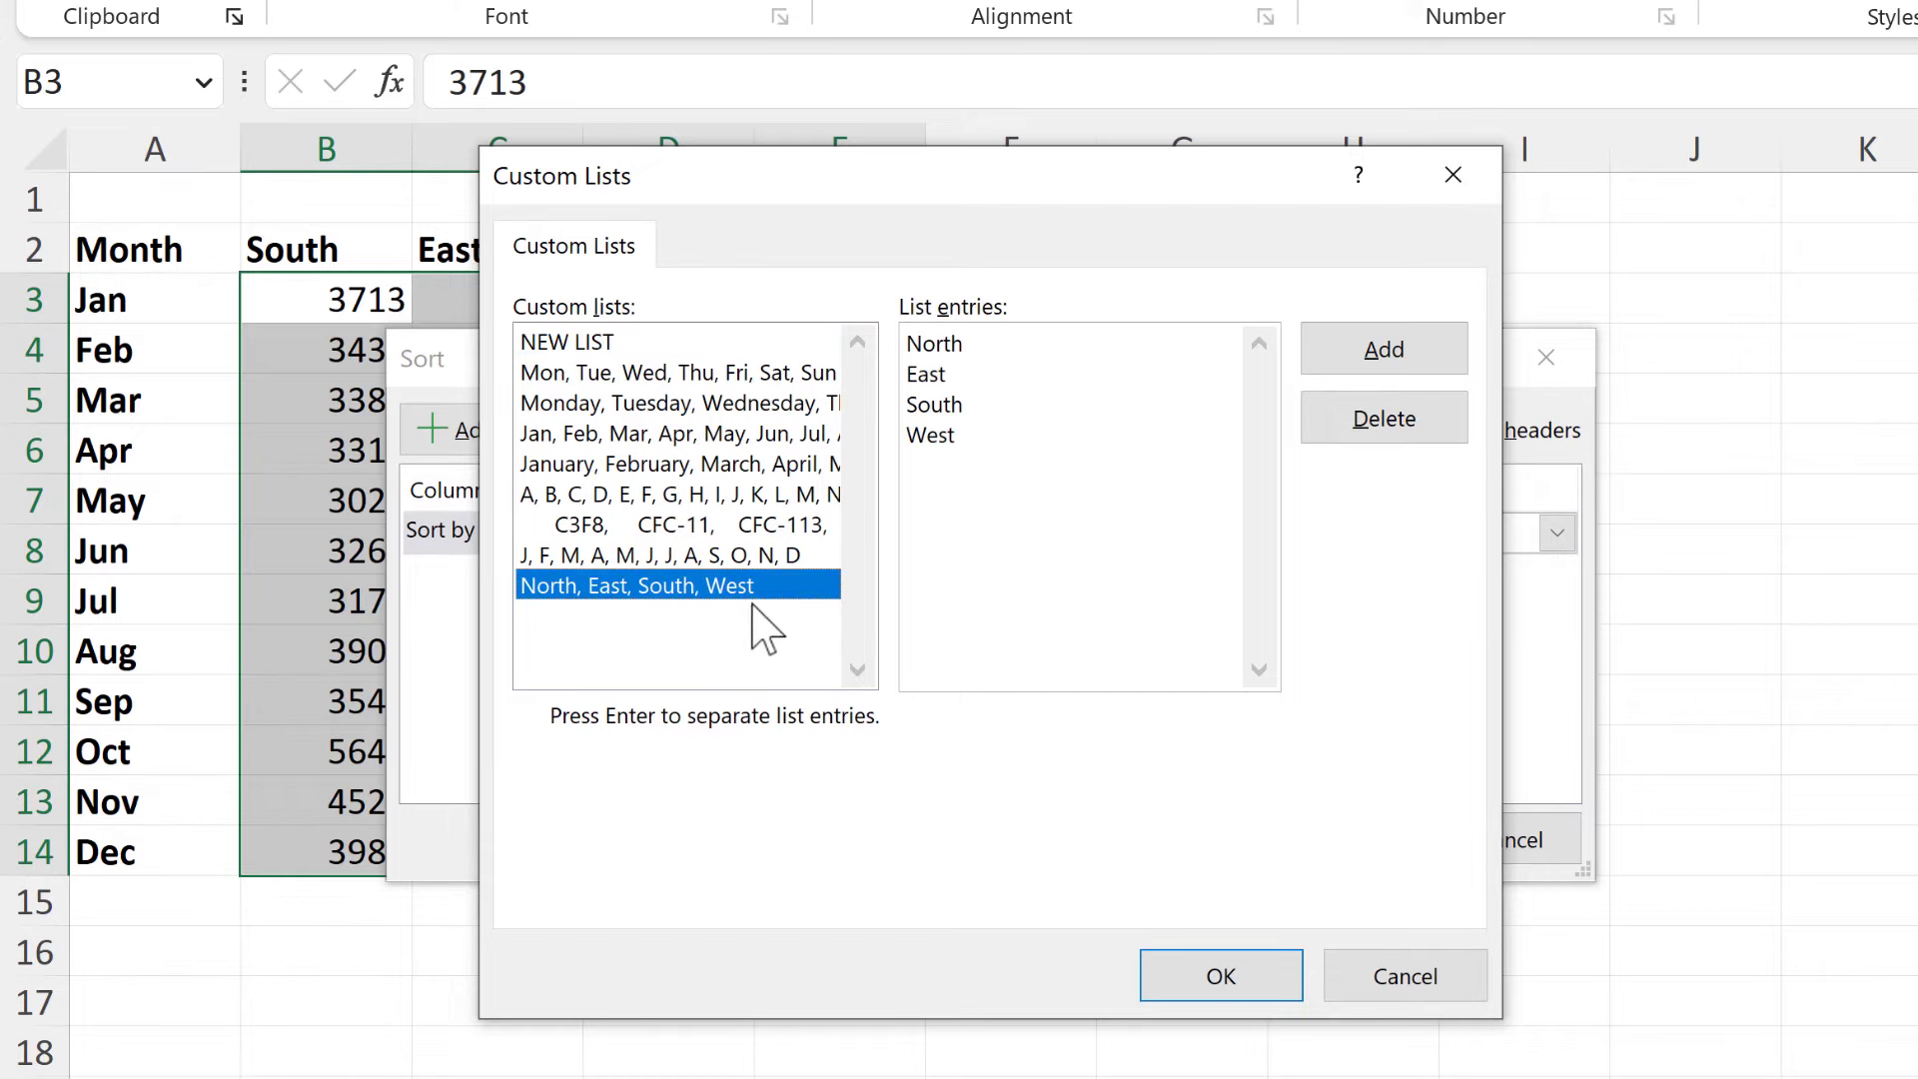
{"action": "left_click", "coordinate": [1164, 971]}
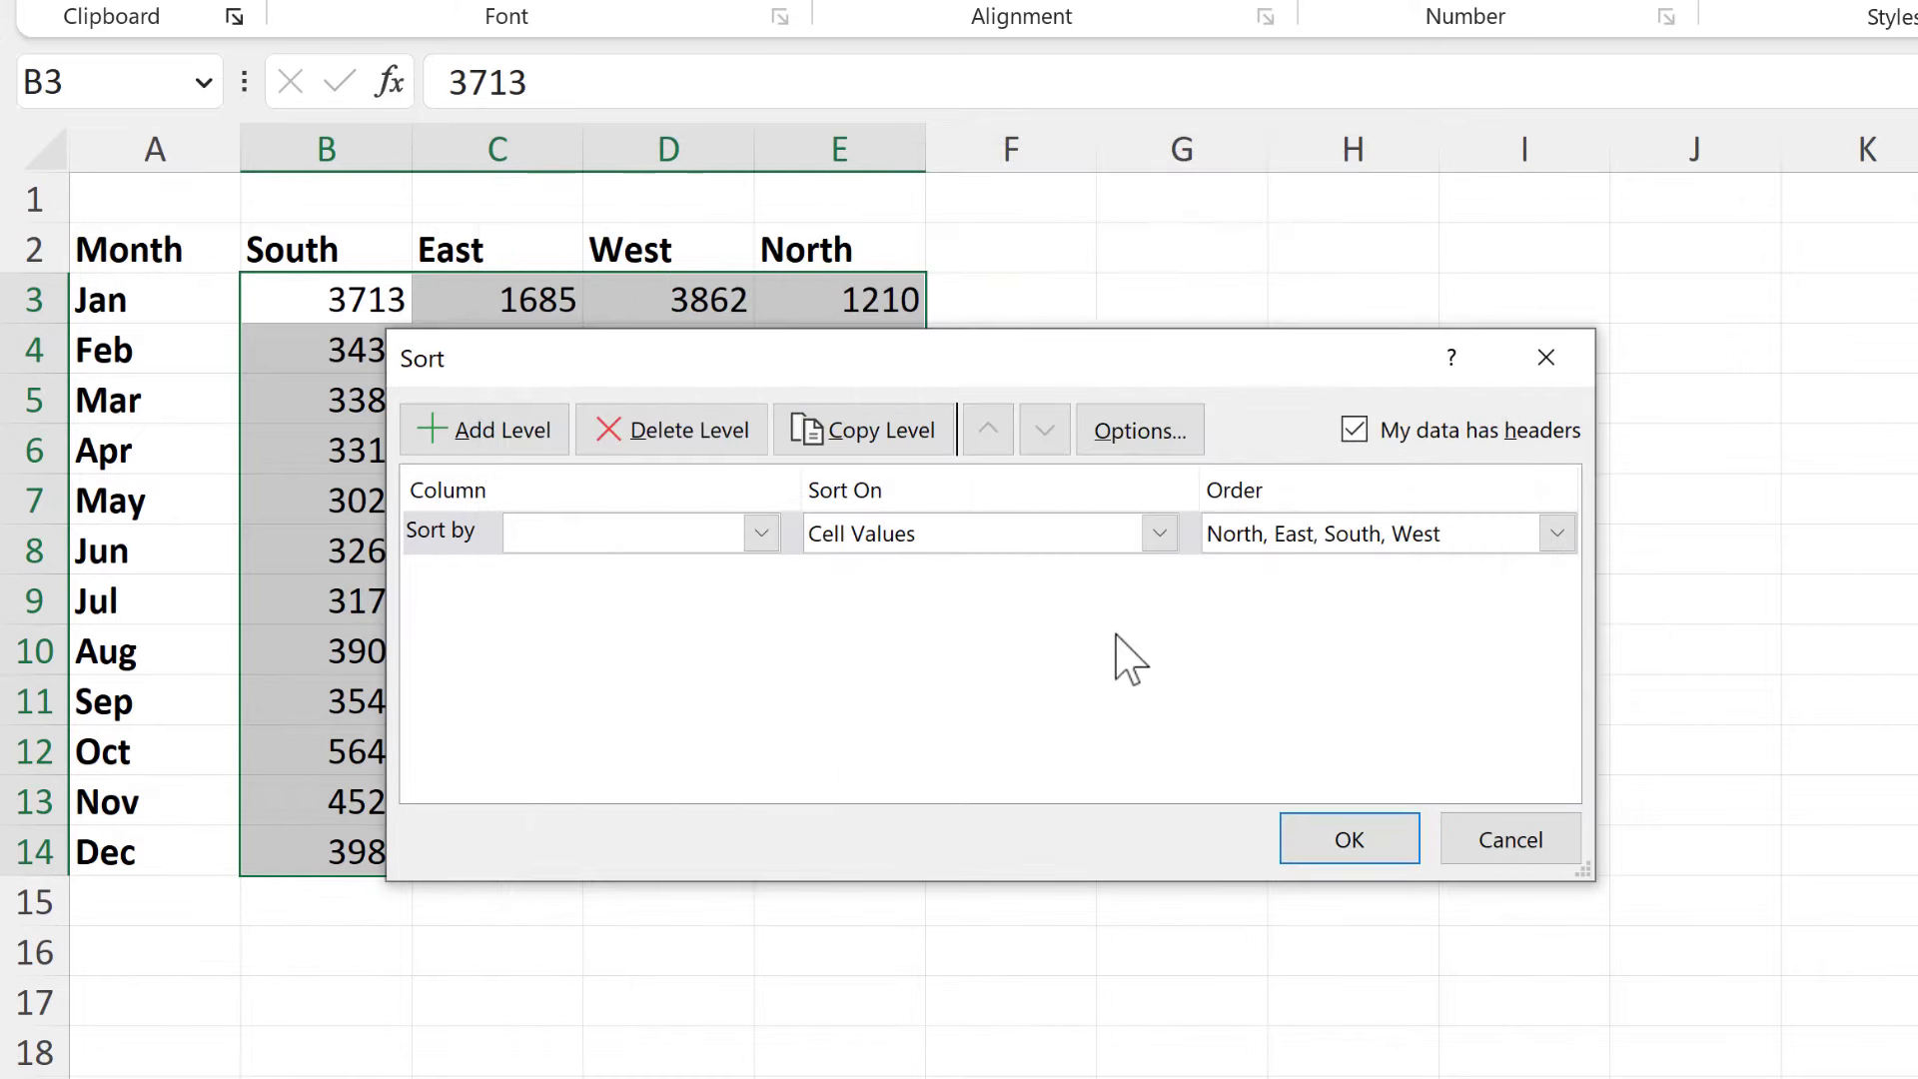
Set the sort orientation to left to right, sort by Row 2, and apply the column sort.
{"action": "left_click", "coordinate": [1163, 435]}
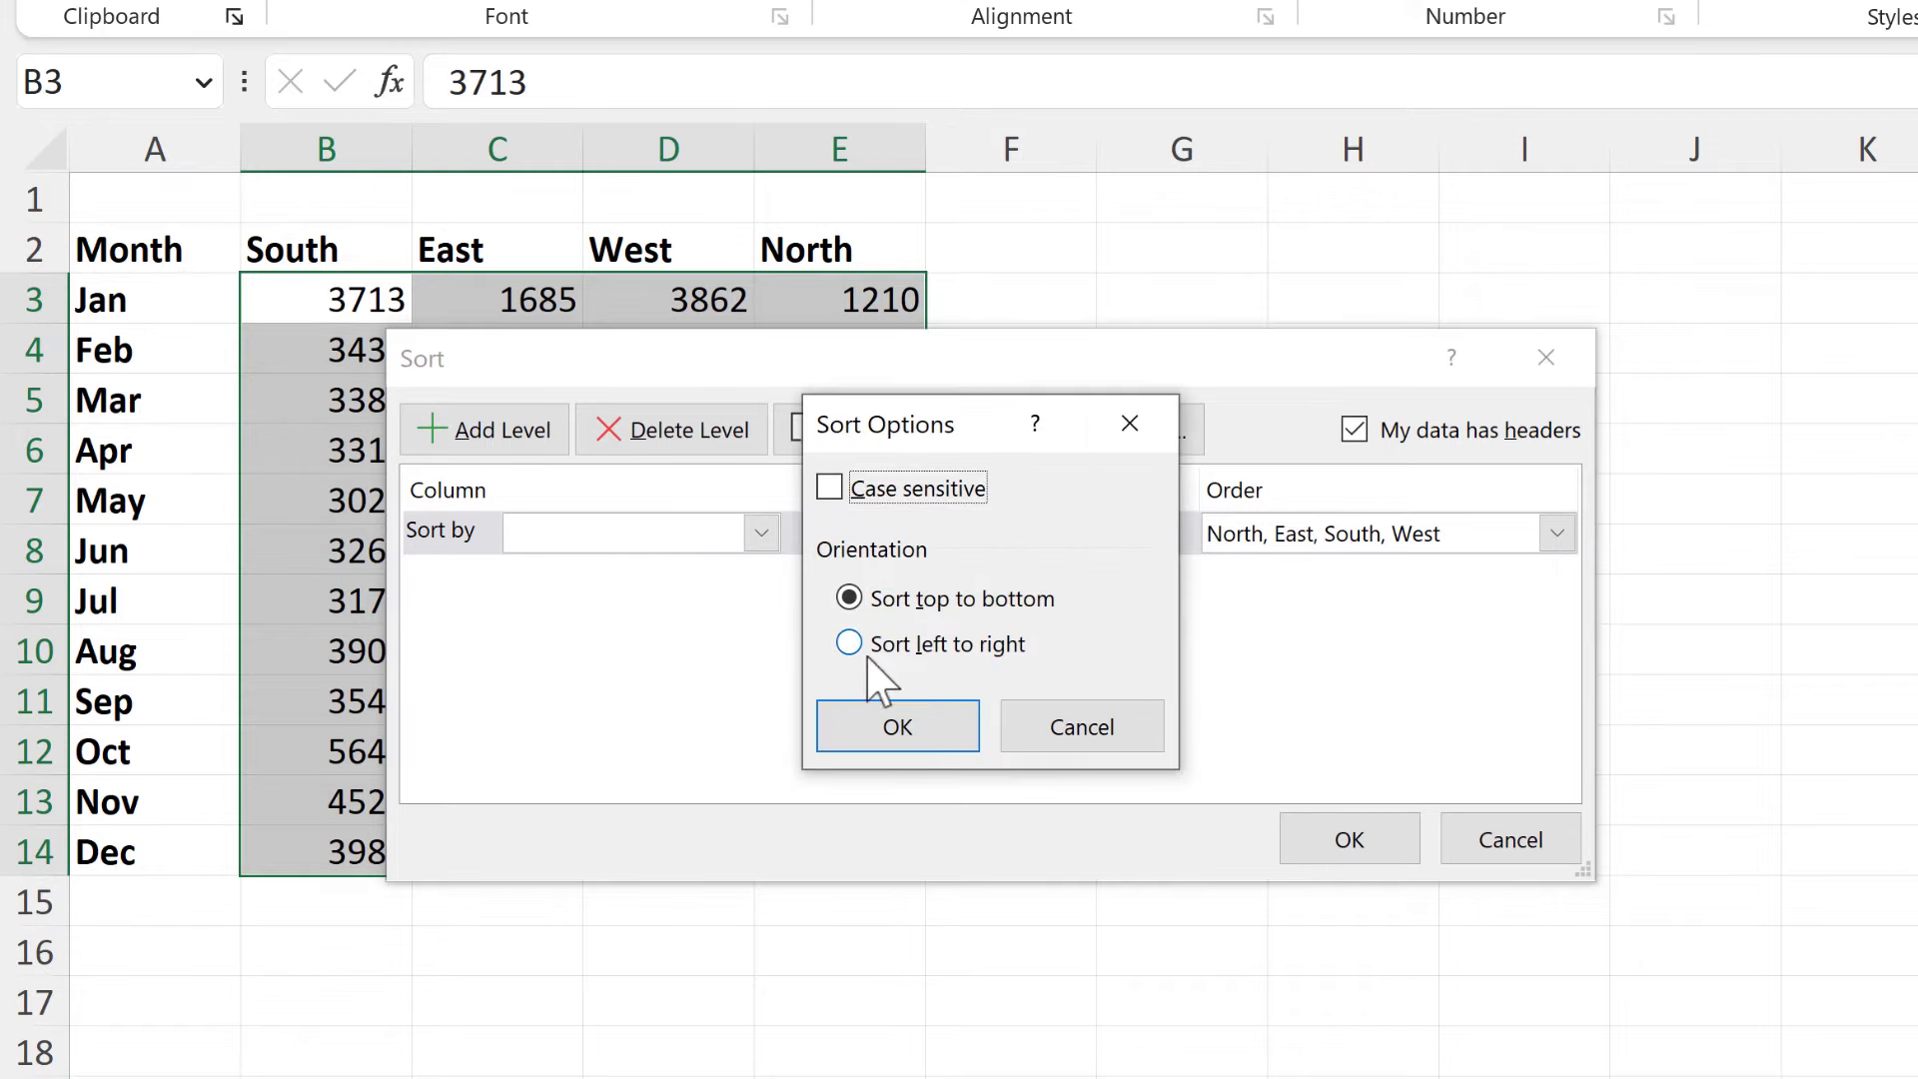
{"action": "left_click", "coordinate": [850, 645]}
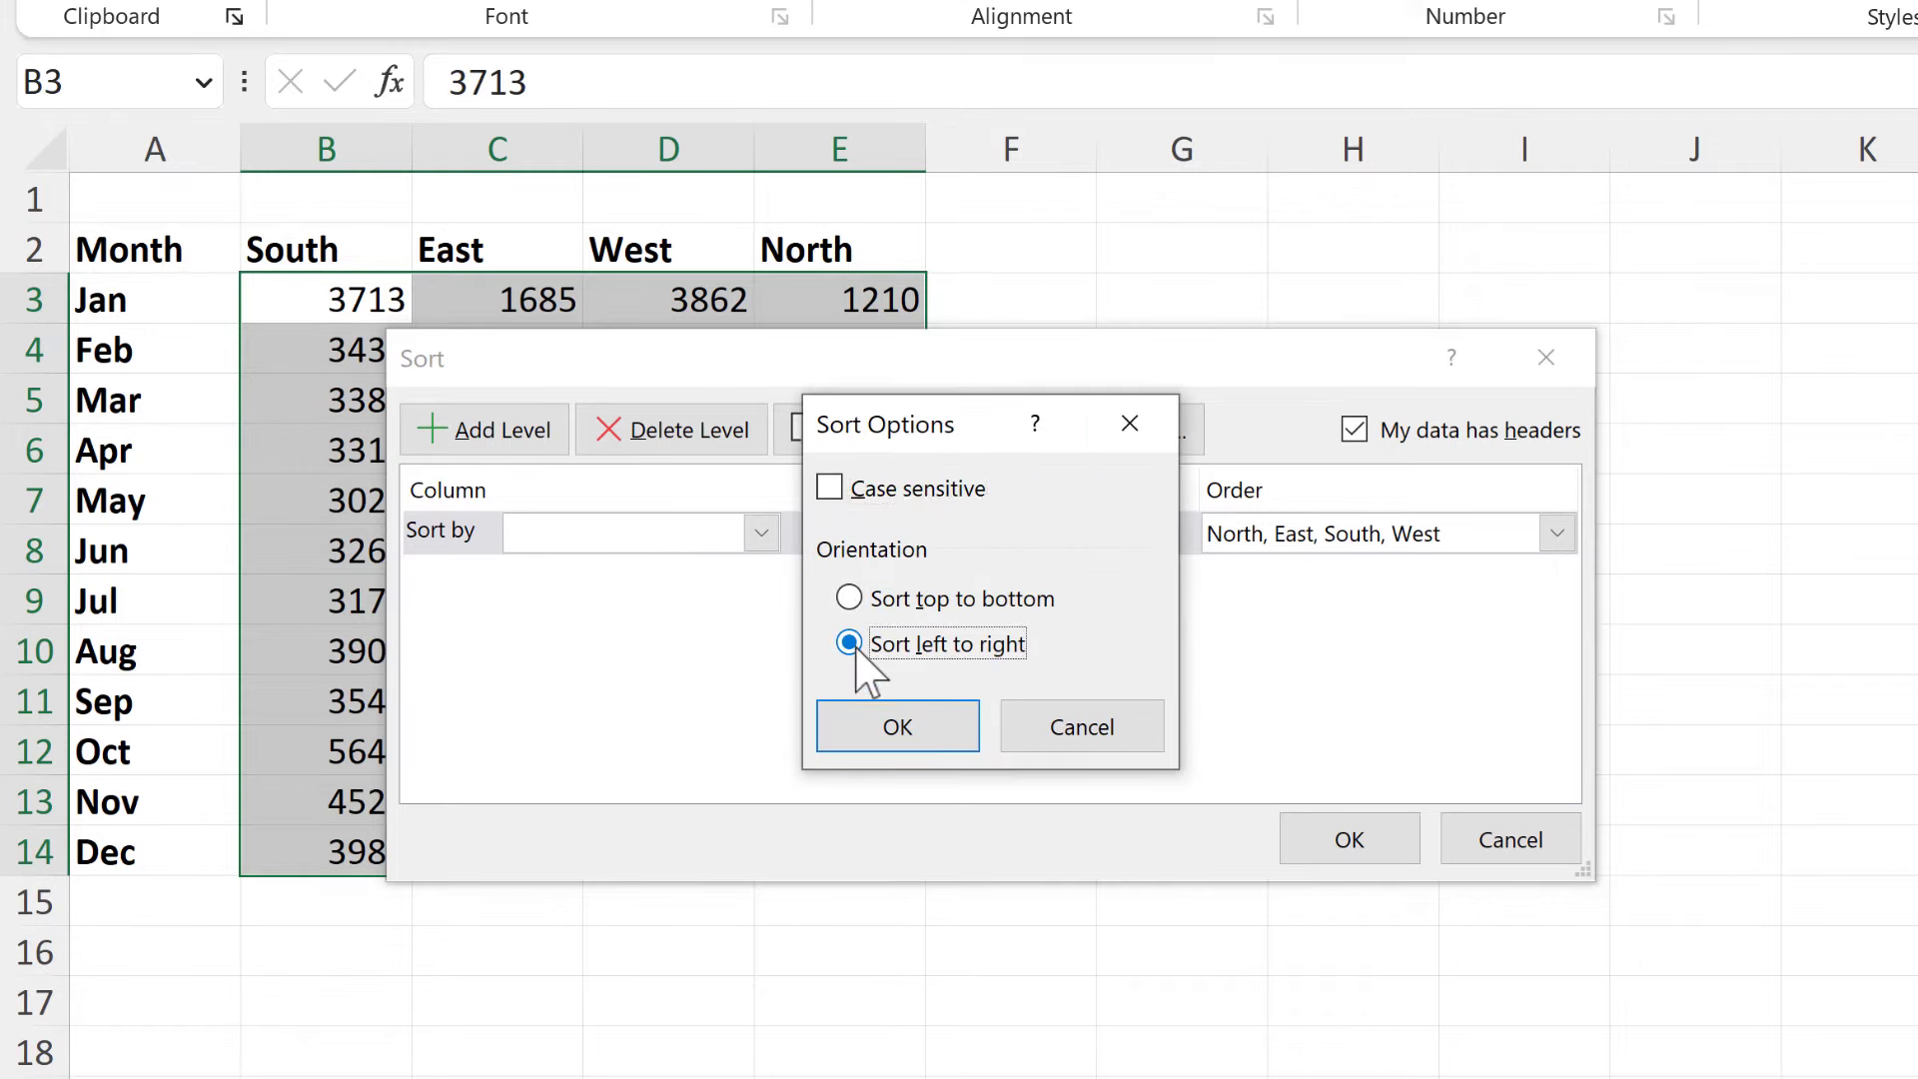
{"action": "left_click", "coordinate": [897, 727]}
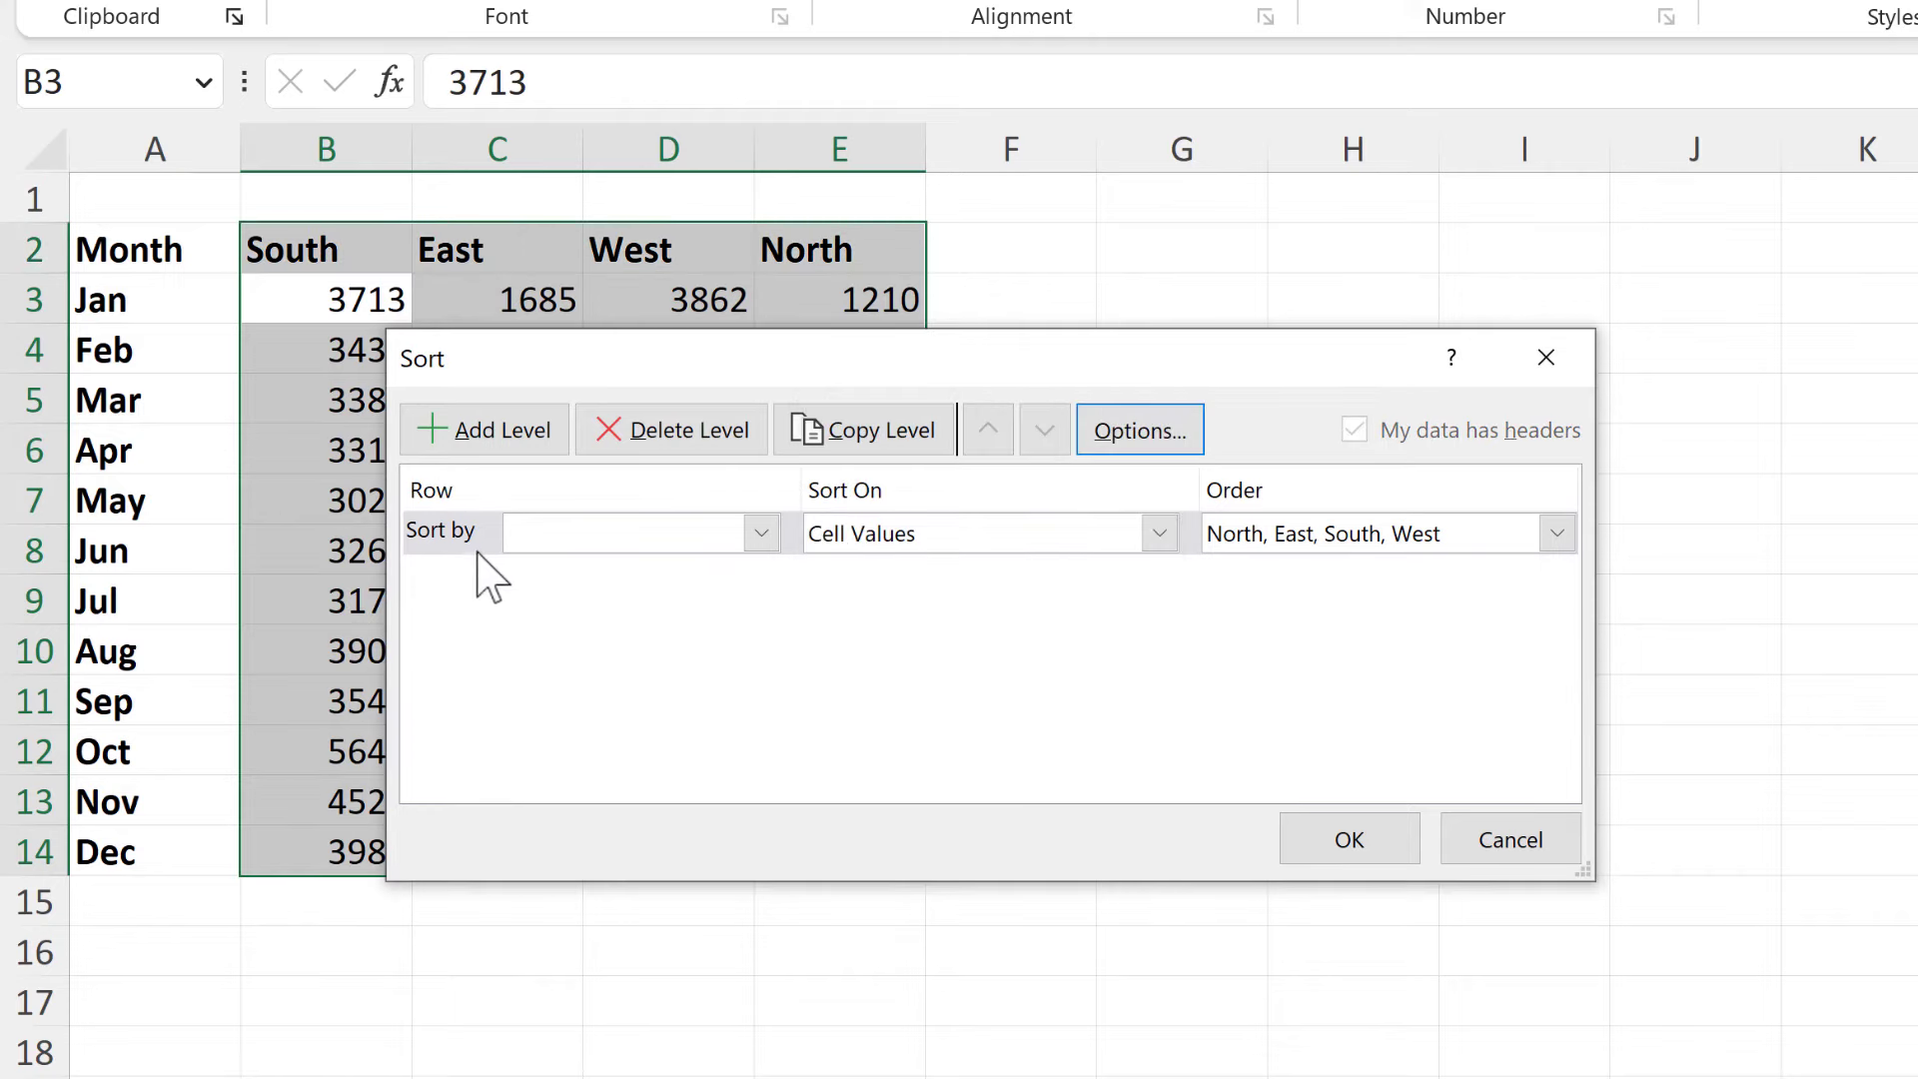
{"action": "left_click", "coordinate": [761, 533]}
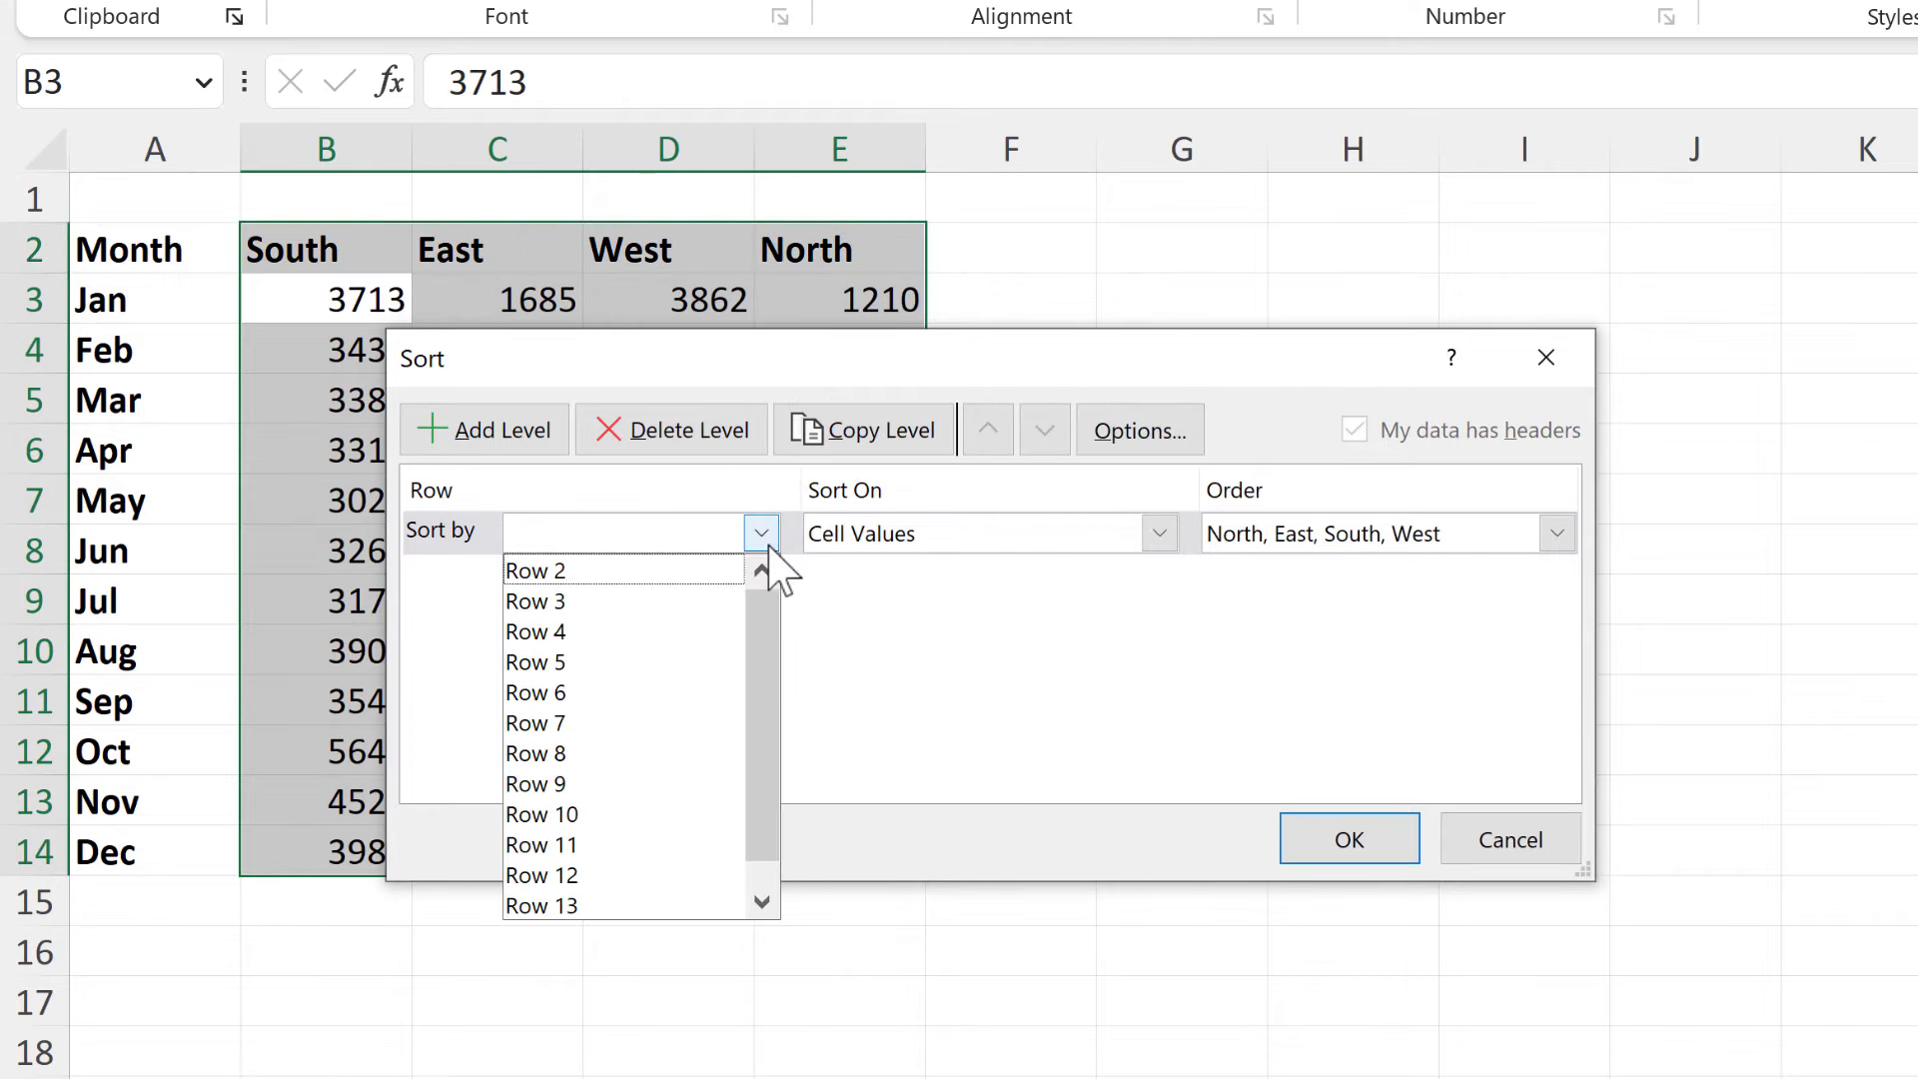
{"action": "left_click", "coordinate": [711, 571]}
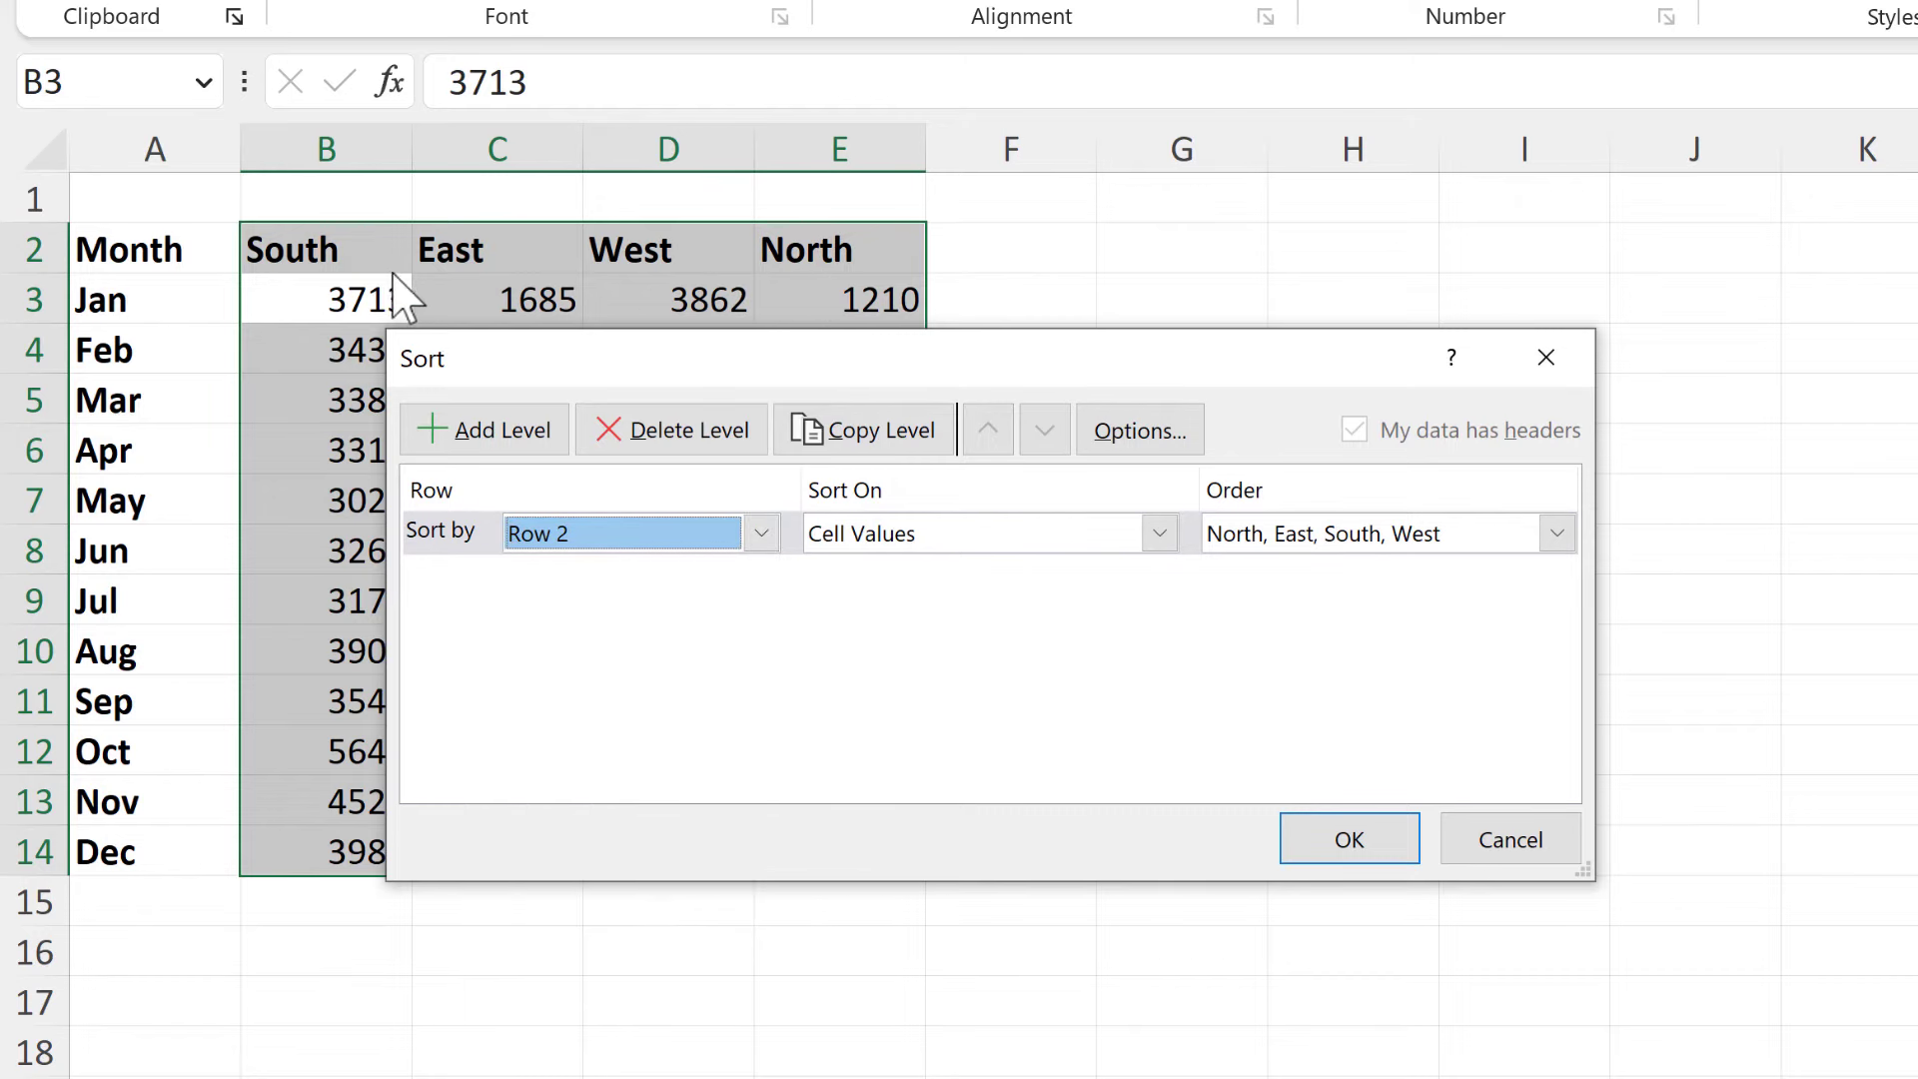
{"action": "left_click", "coordinate": [1314, 837]}
Undo the custom list sort of the region columns.
{"action": "left_click", "coordinate": [1115, 437]}
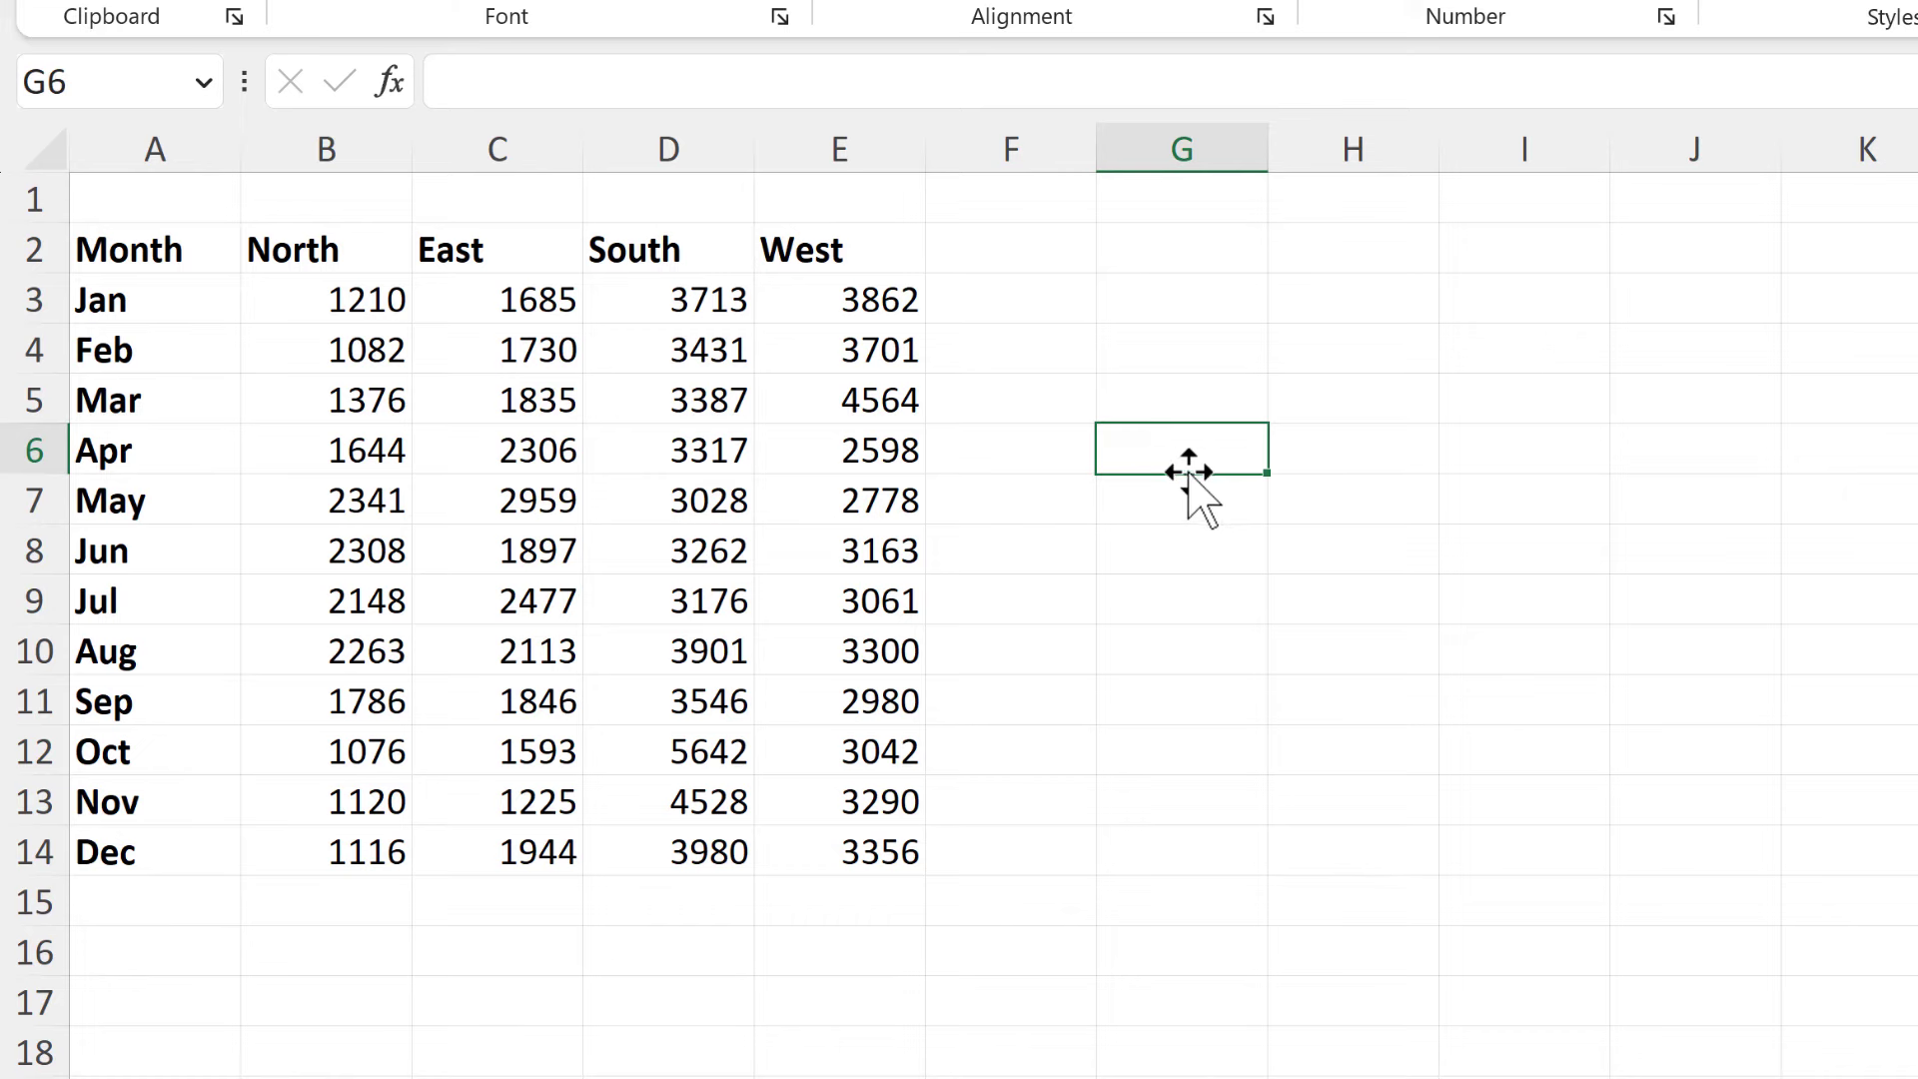
{"action": "key", "text": "ctrl+z"}
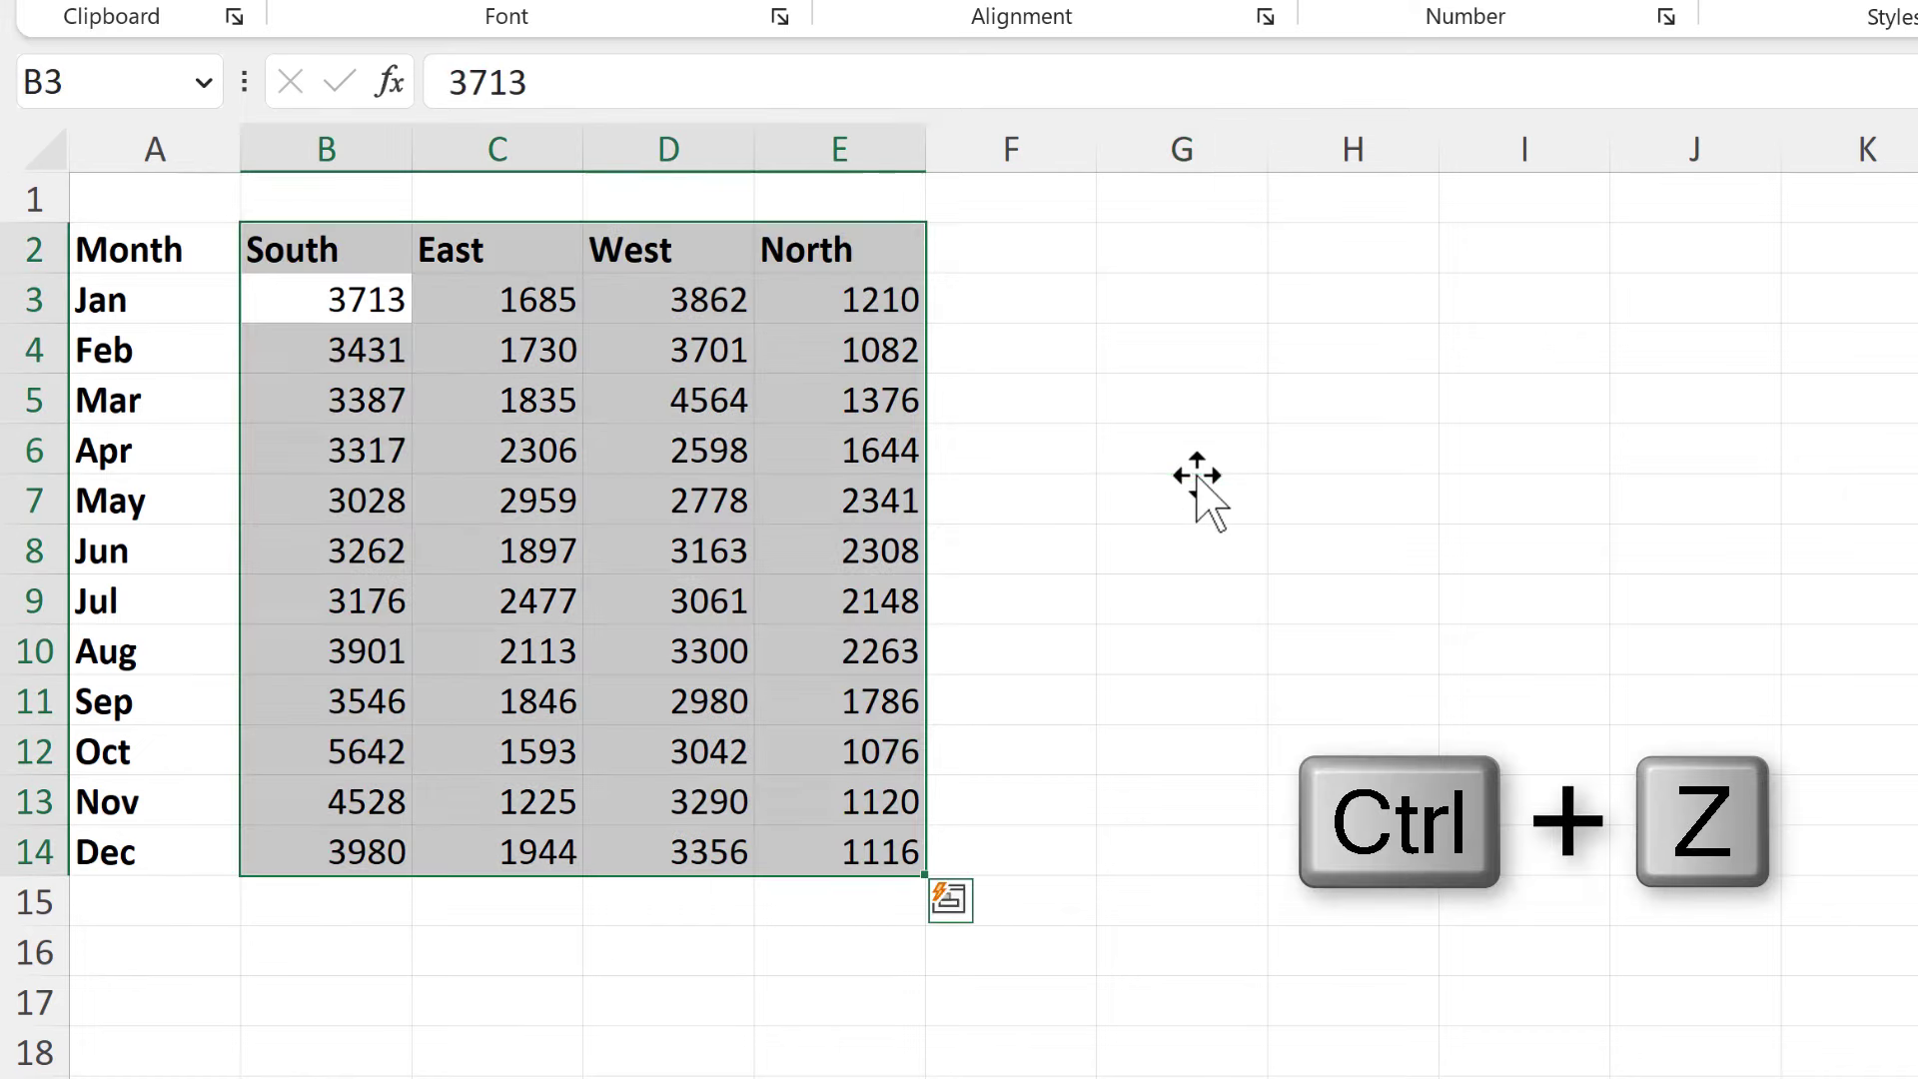
Write the formula =CHOOSECOLS(A2:E14,1,5,3,2,4) in cell G2 to return the table with its columns reordered.
{"action": "left_click", "coordinate": [1167, 257]}
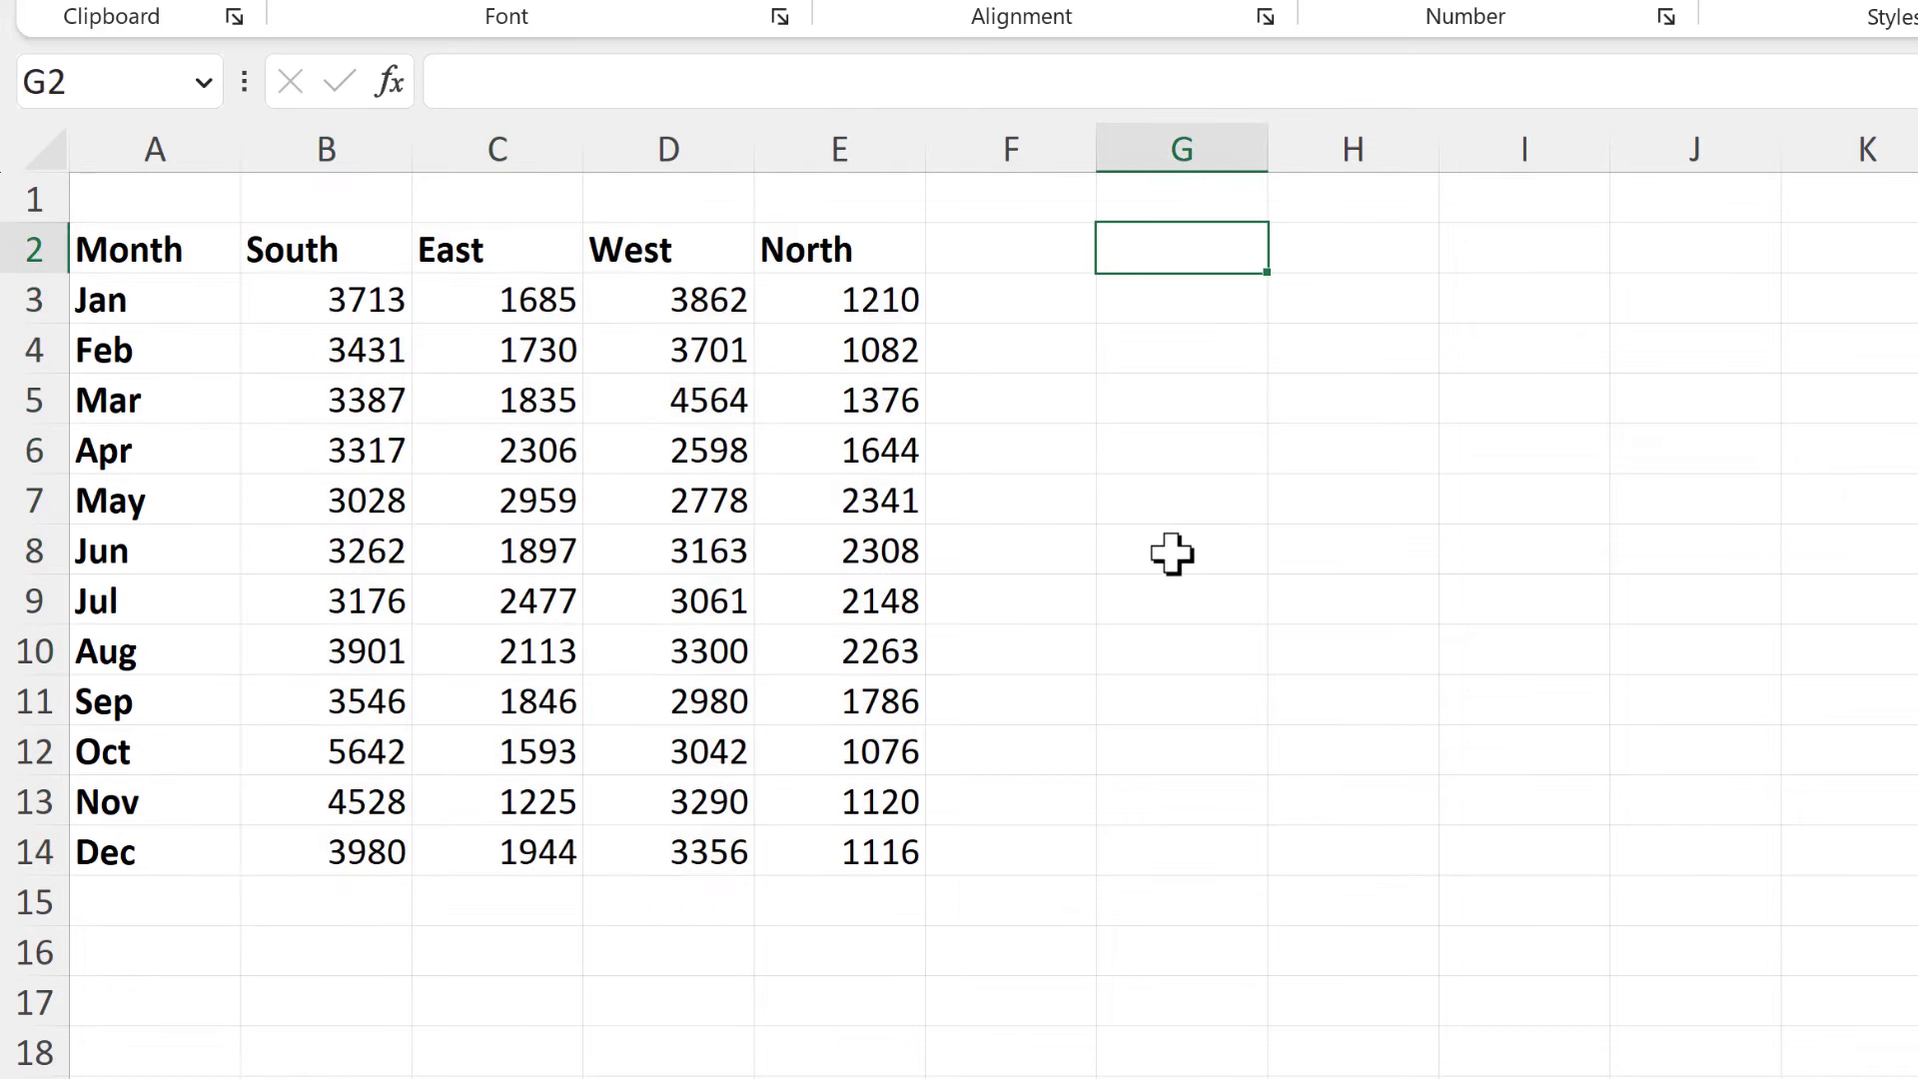
{"action": "type", "text": "=choose"}
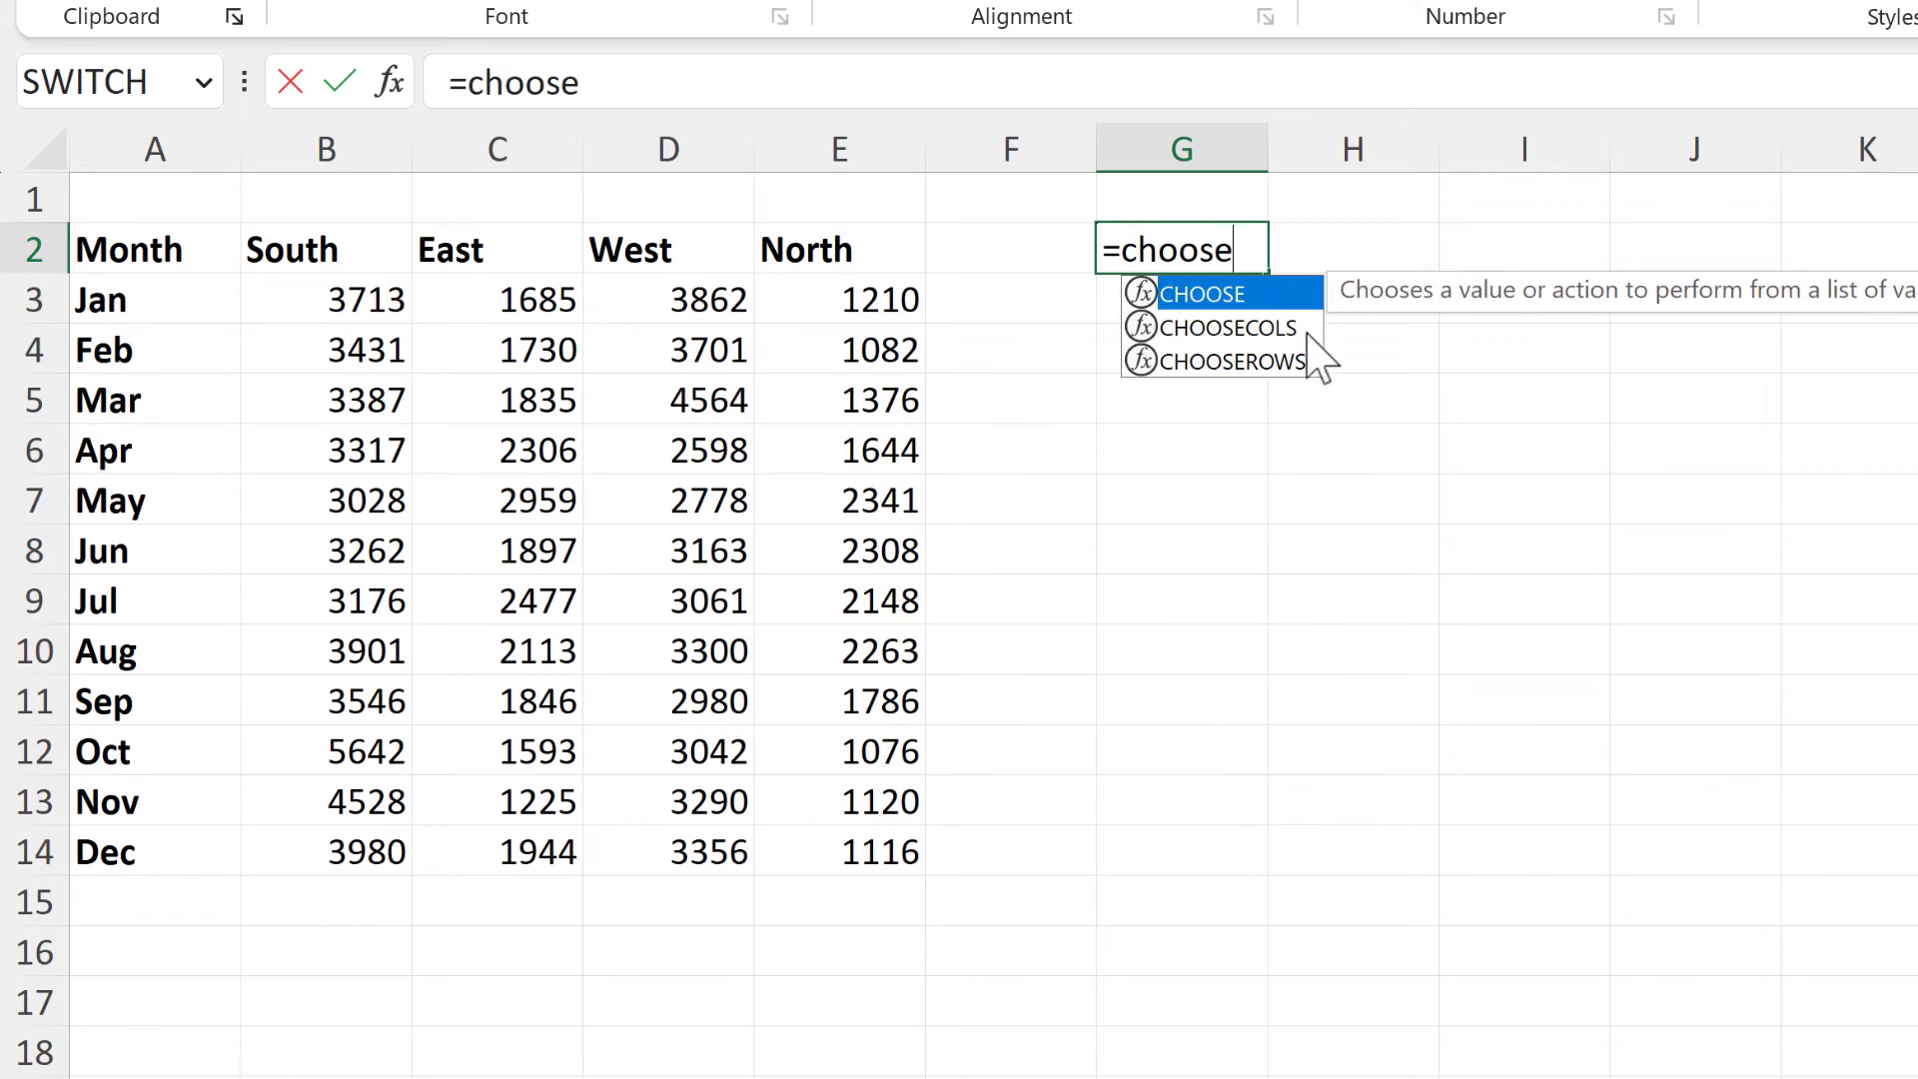
{"action": "left_click", "coordinate": [1296, 329]}
{"action": "double_click", "coordinate": [1296, 329]}
{"action": "left_click_drag", "start_coordinate": [212, 262], "coordinate": [847, 855]}
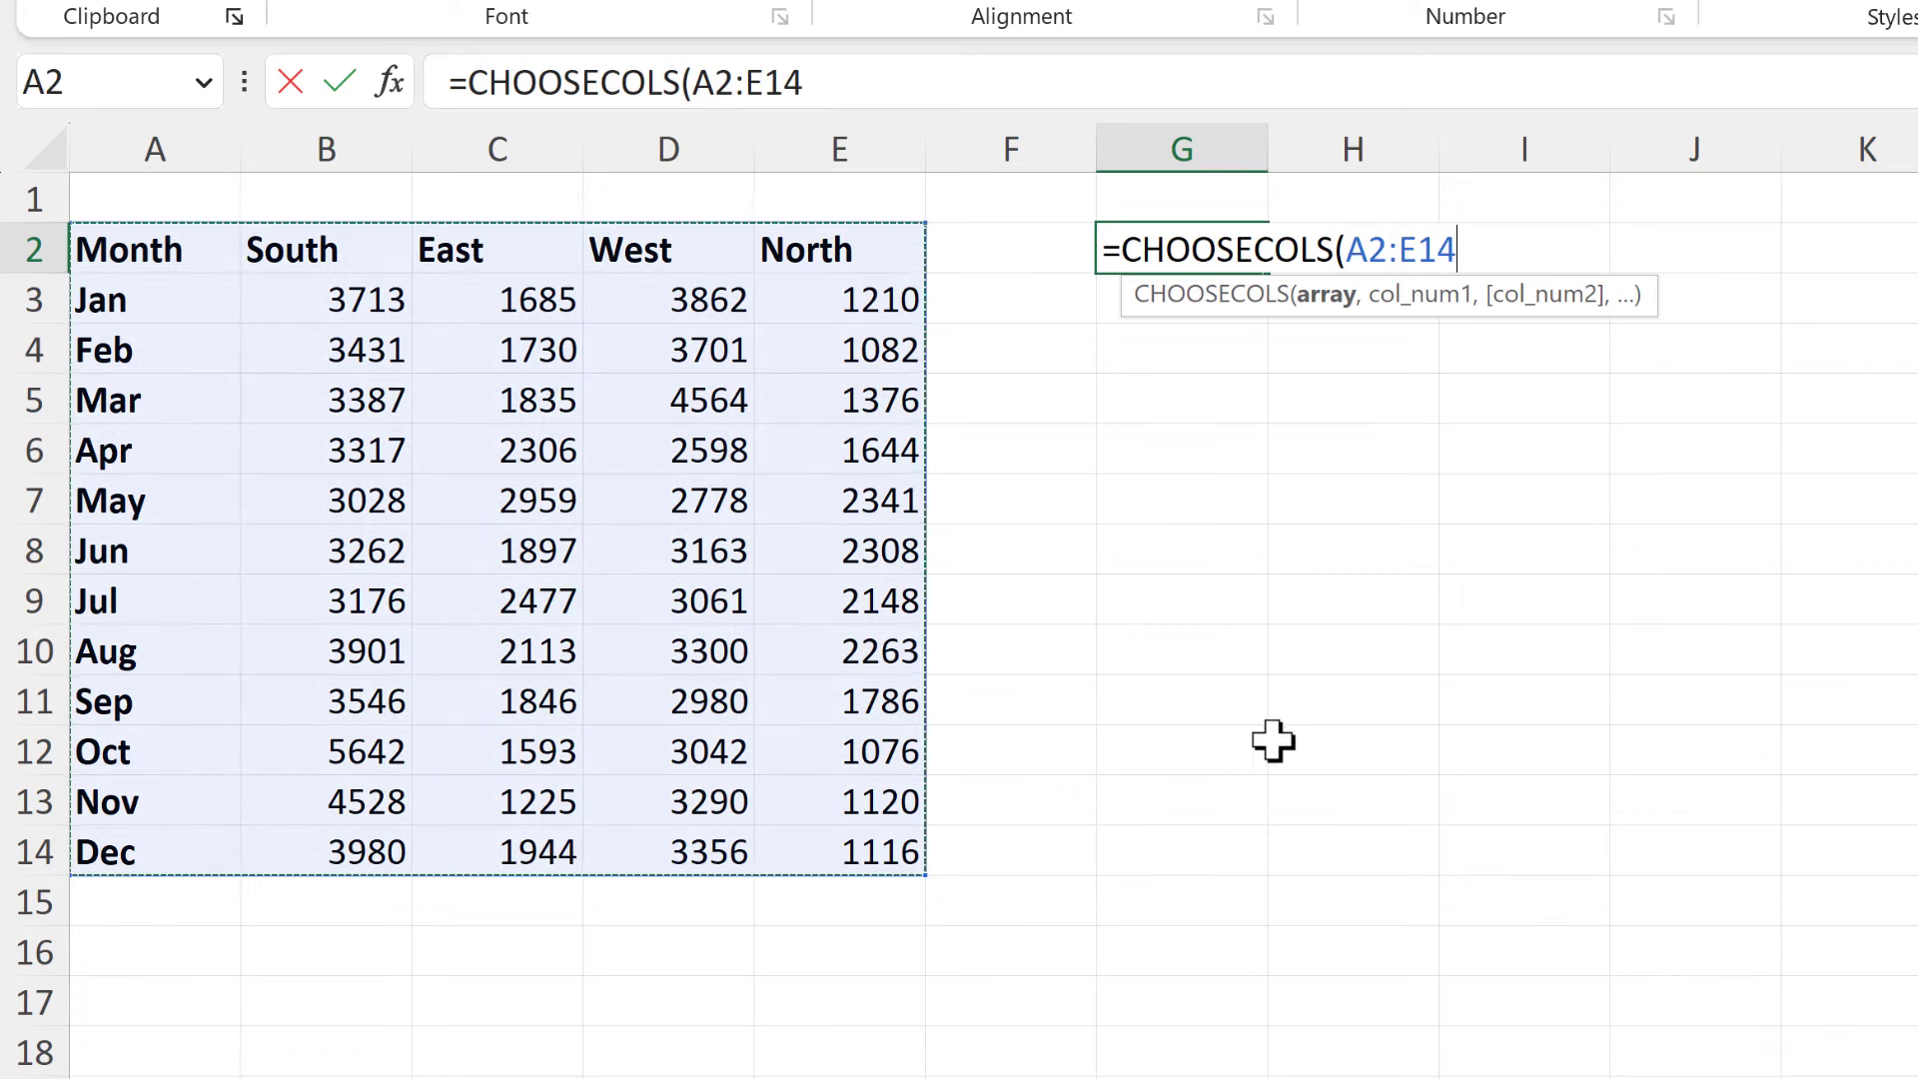
{"action": "type", "text": ","}
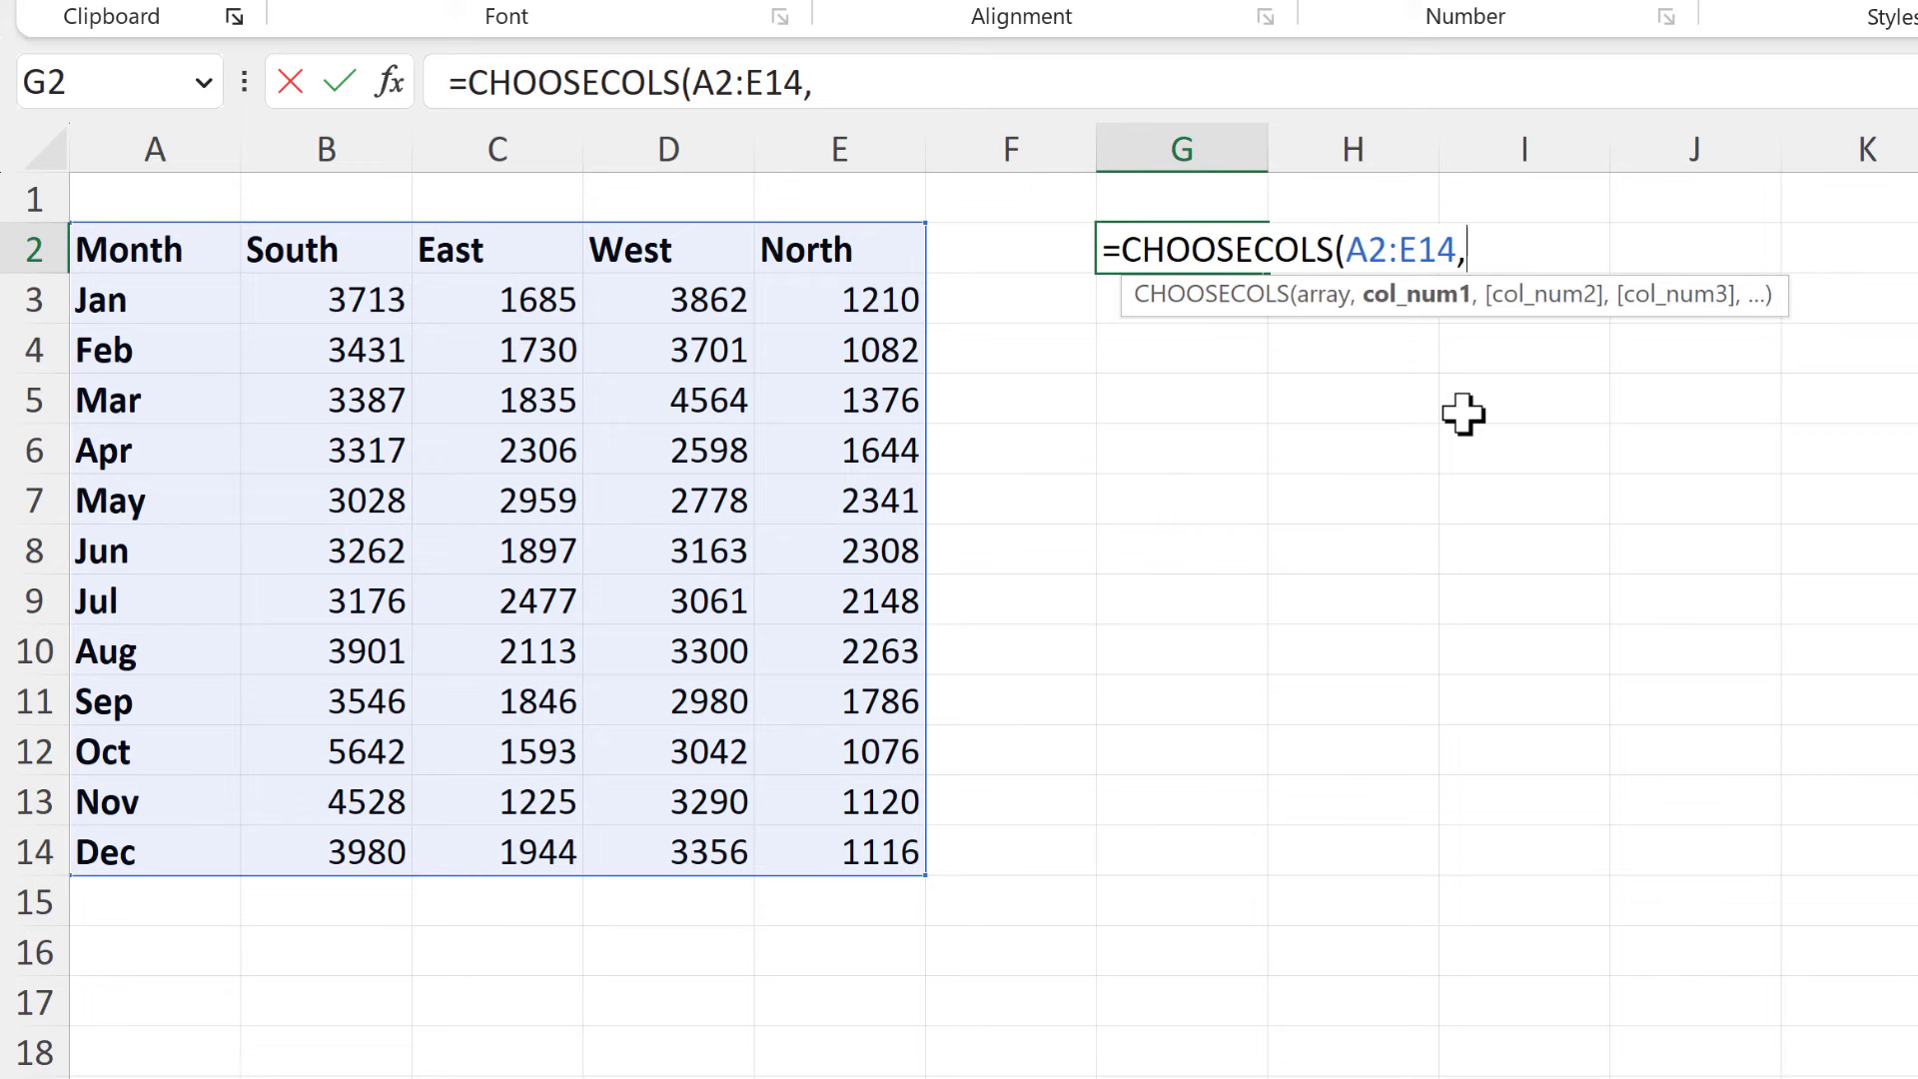
{"action": "type", "text": "1,"}
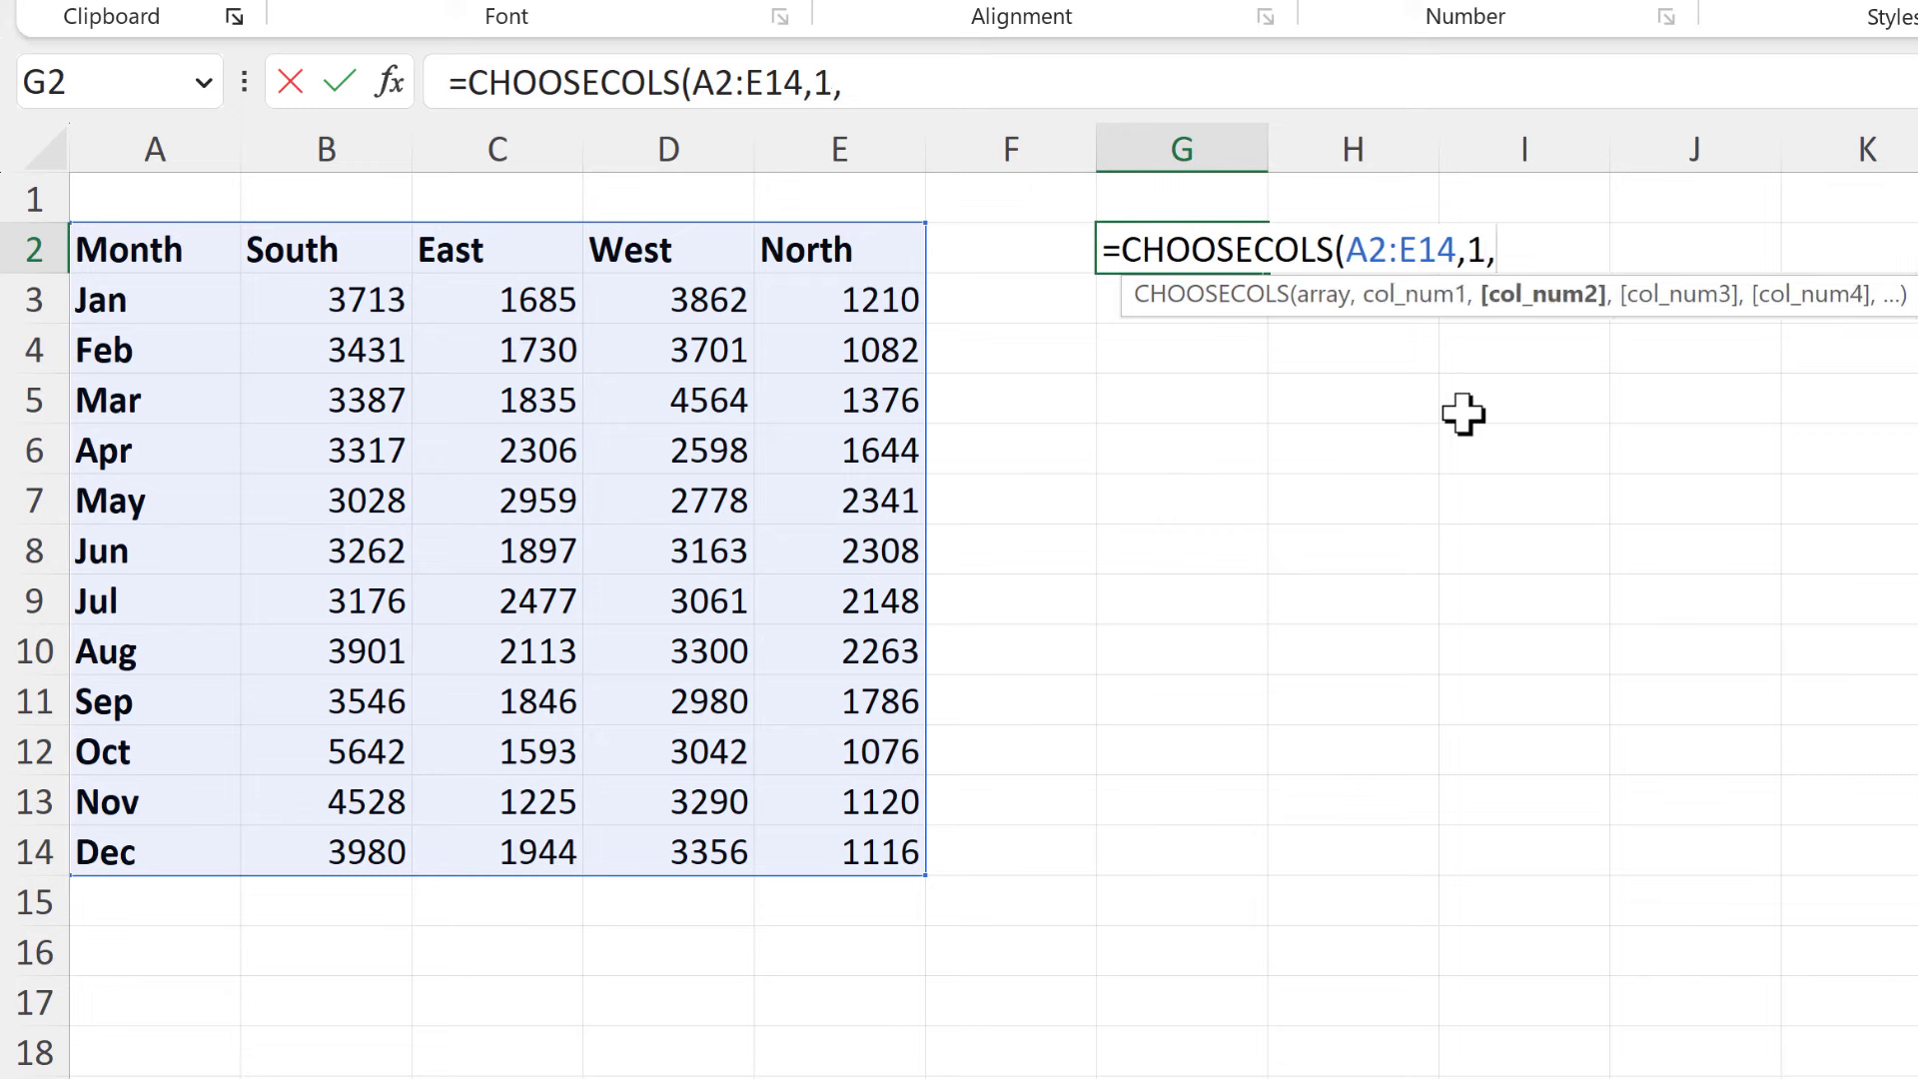
{"action": "type", "text": "5,3,2"}
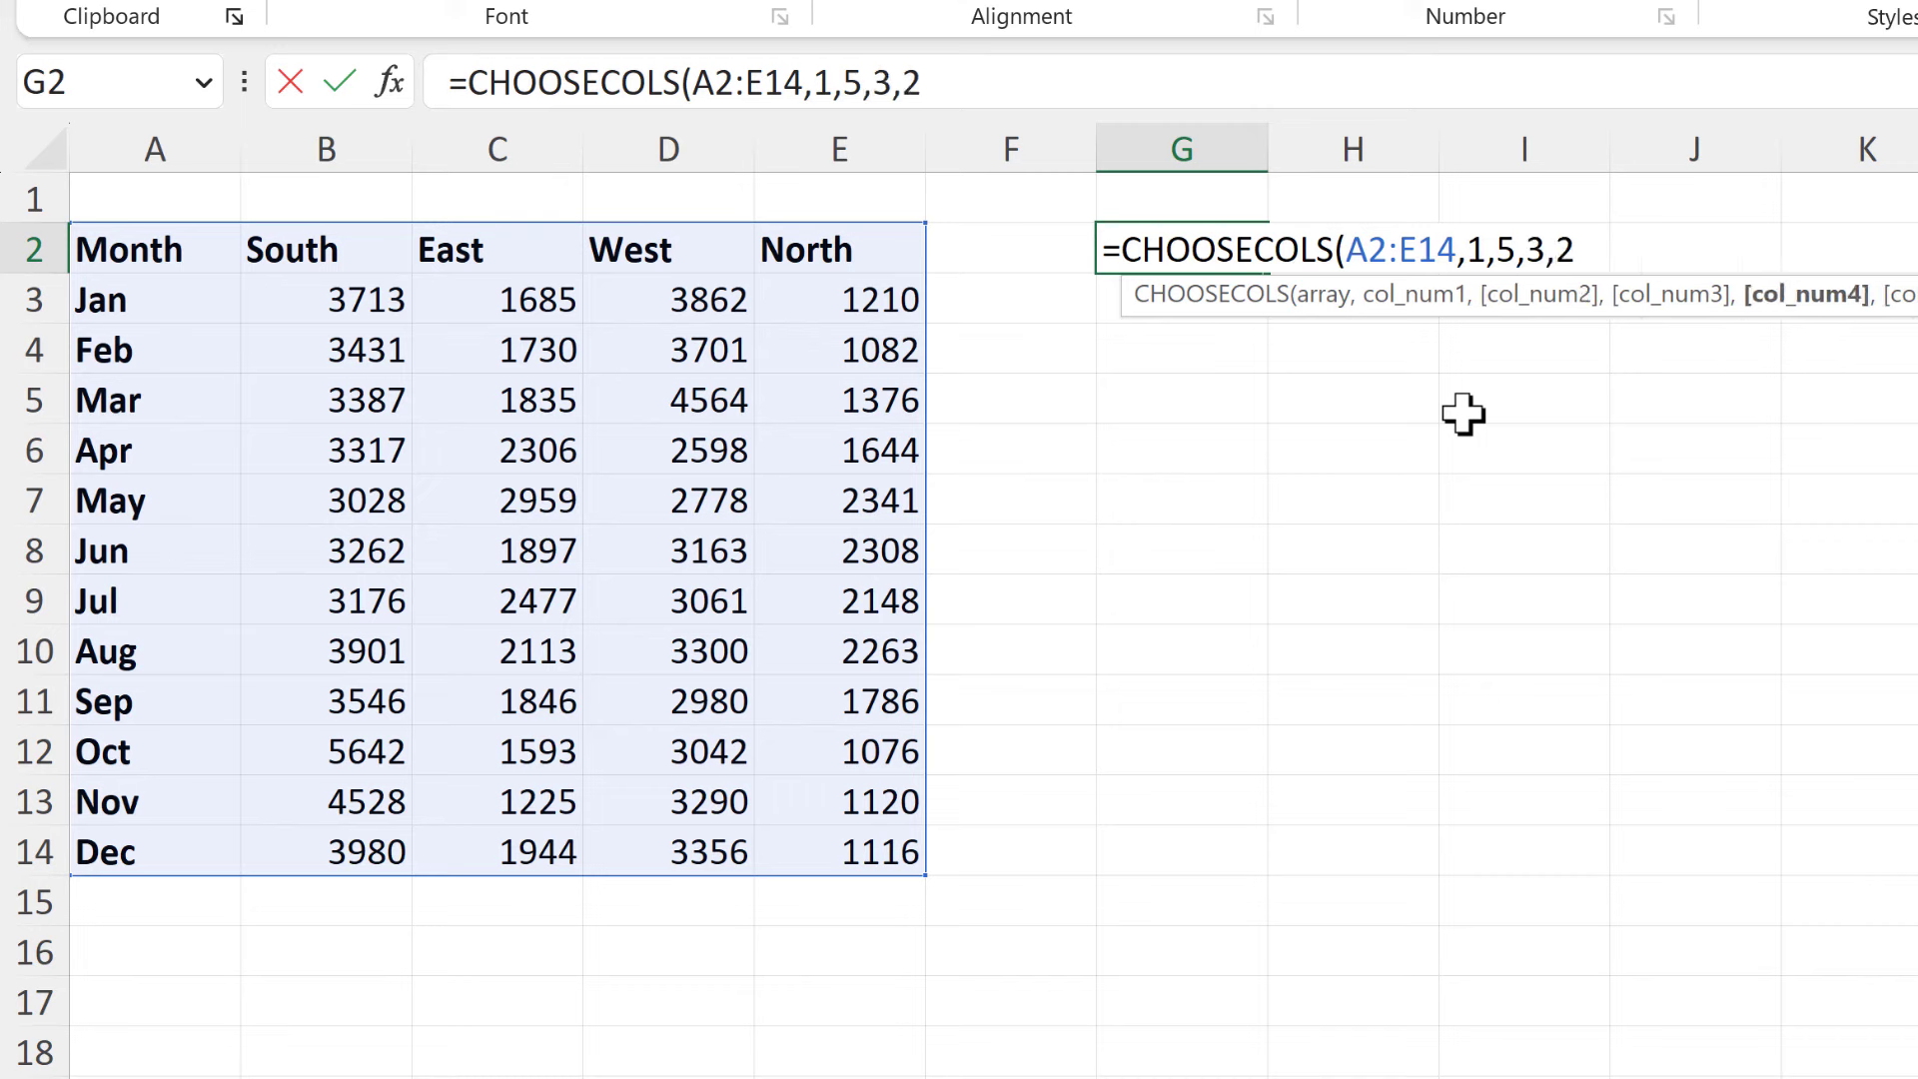
{"action": "type", "text": ",4)"}
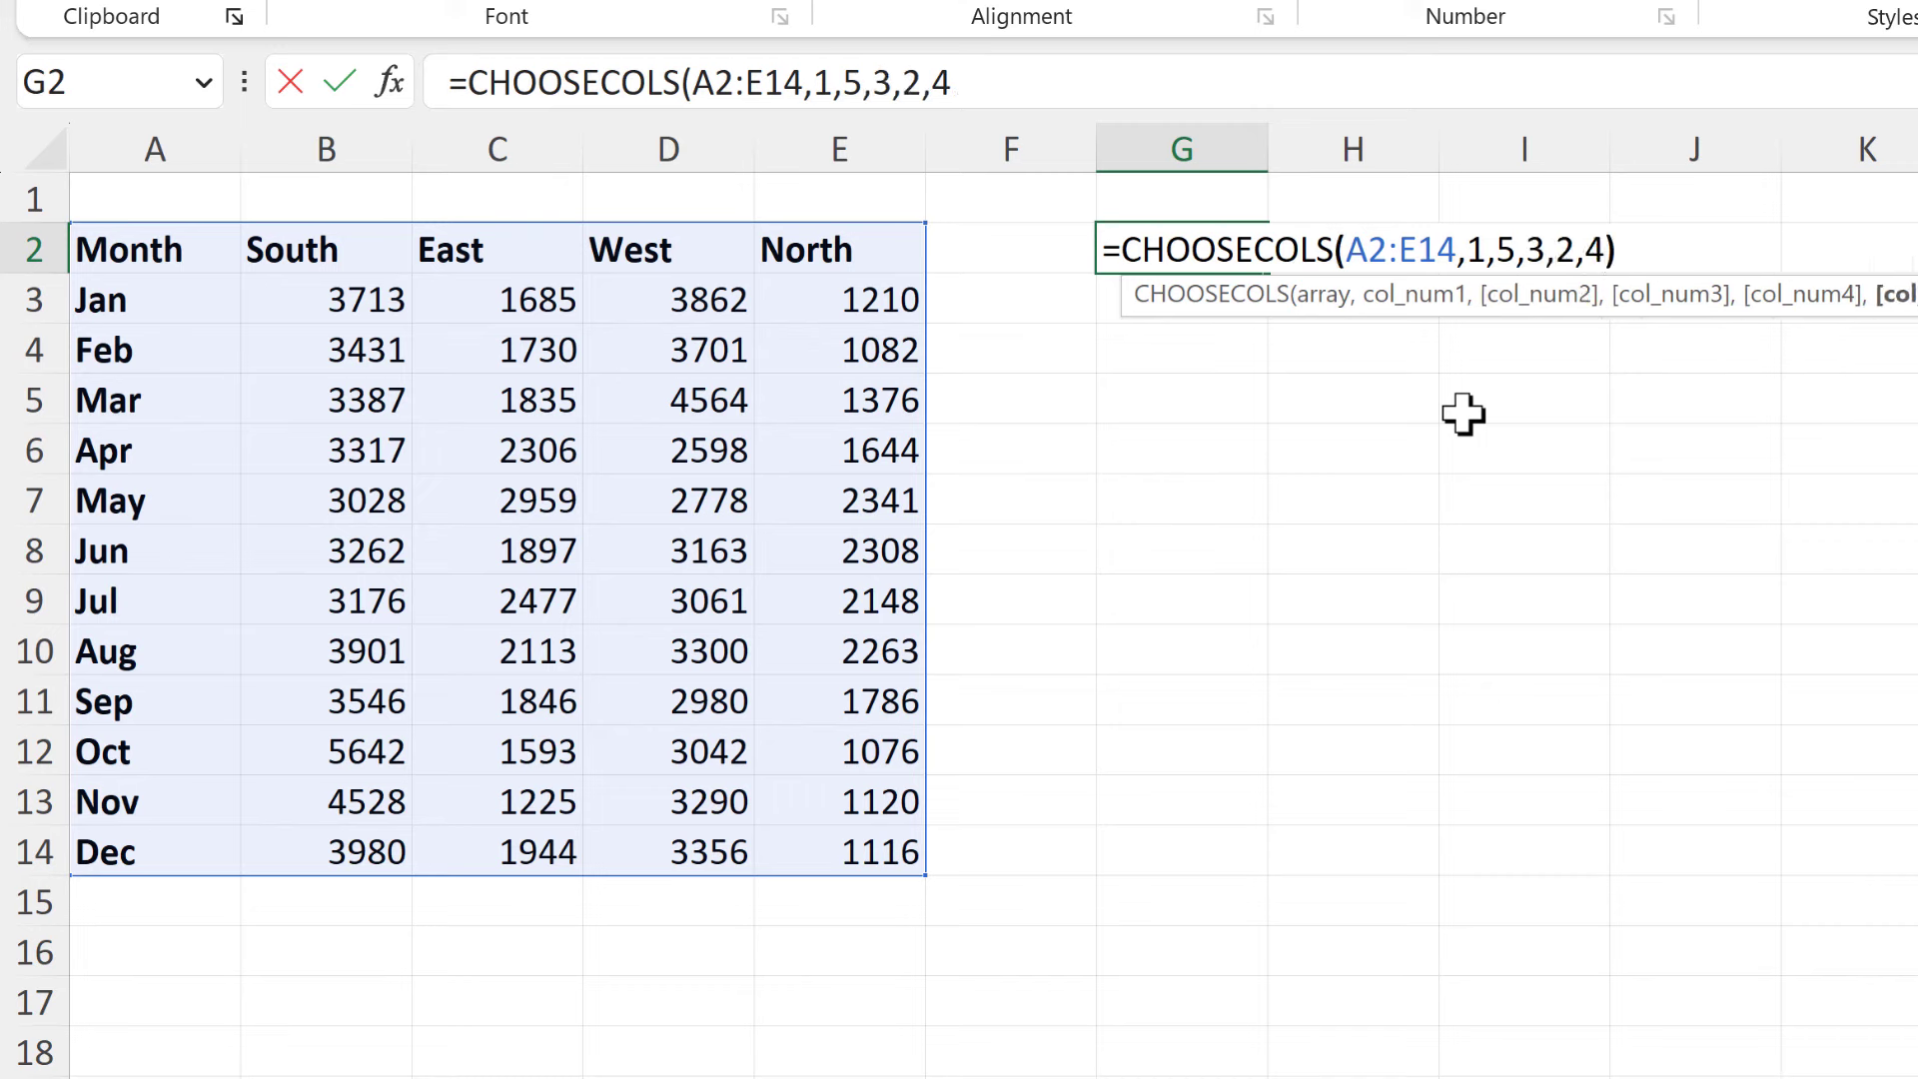